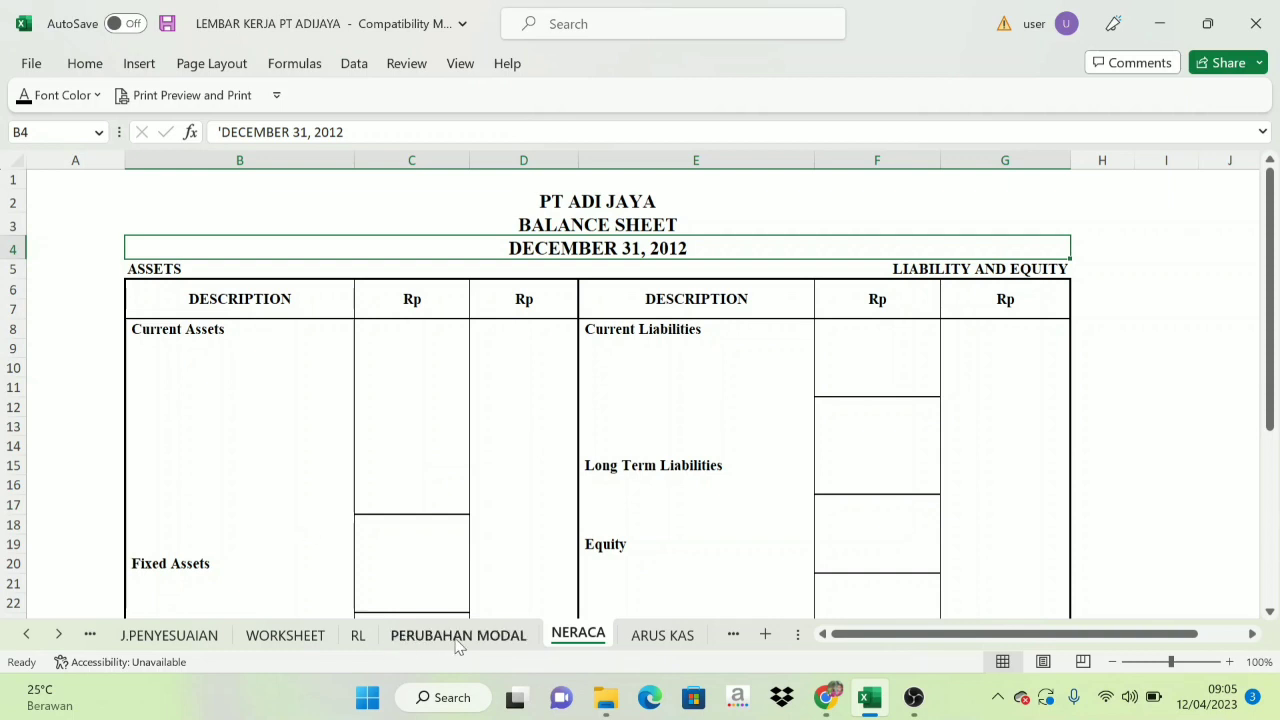
Review the profit and loss statement on the RL sheet and the capital statement on the PERUBAHAN MODAL sheet.
{"action": "left_click", "coordinate": [362, 638]}
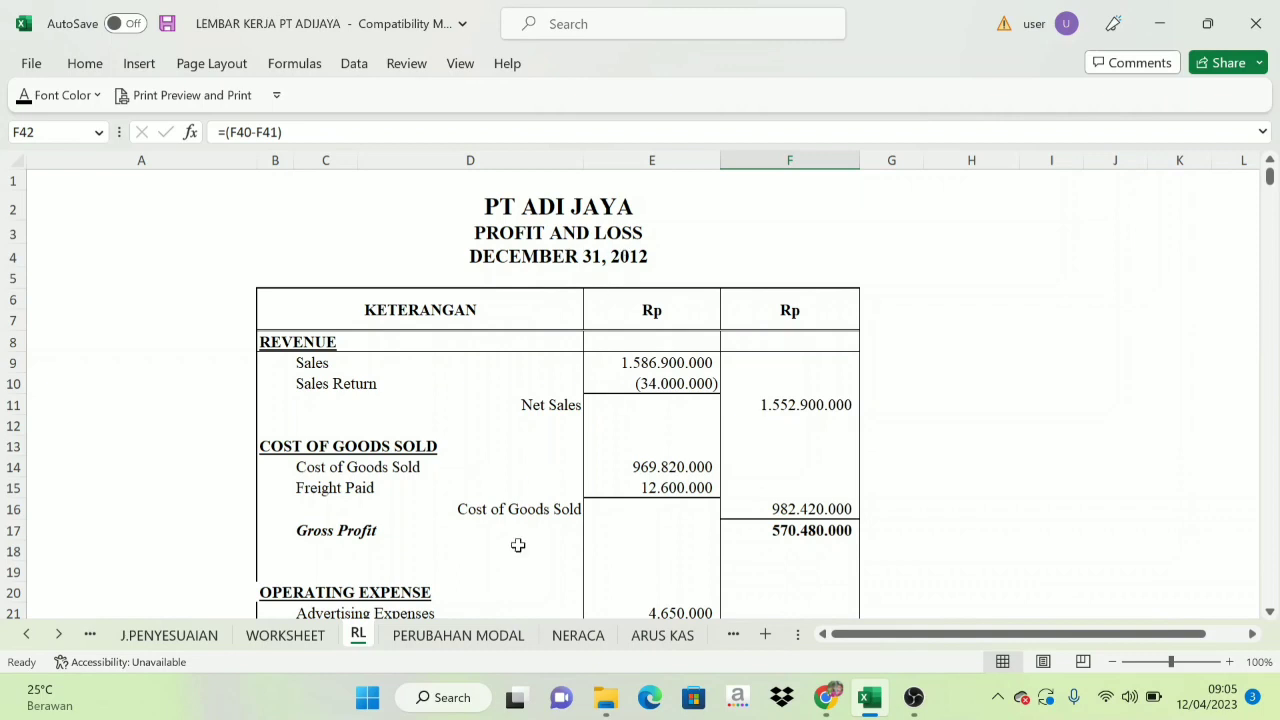
{"action": "left_click", "coordinate": [484, 641]}
{"action": "scroll", "coordinate": [570, 480], "scroll_direction": "up", "scroll_amount": 1}
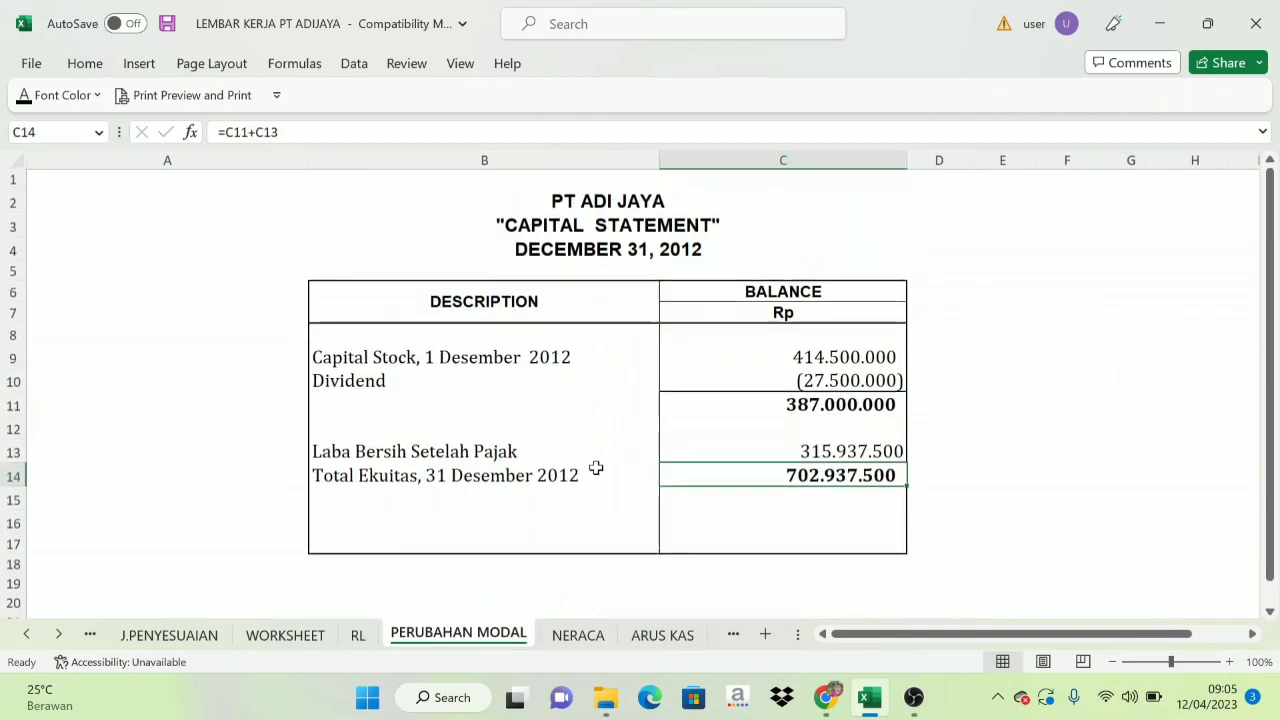
Examine the NERACA sheet's balance sheet layout, including the assets side, the liability and equity side, and both total rows.
{"action": "left_click", "coordinate": [576, 636]}
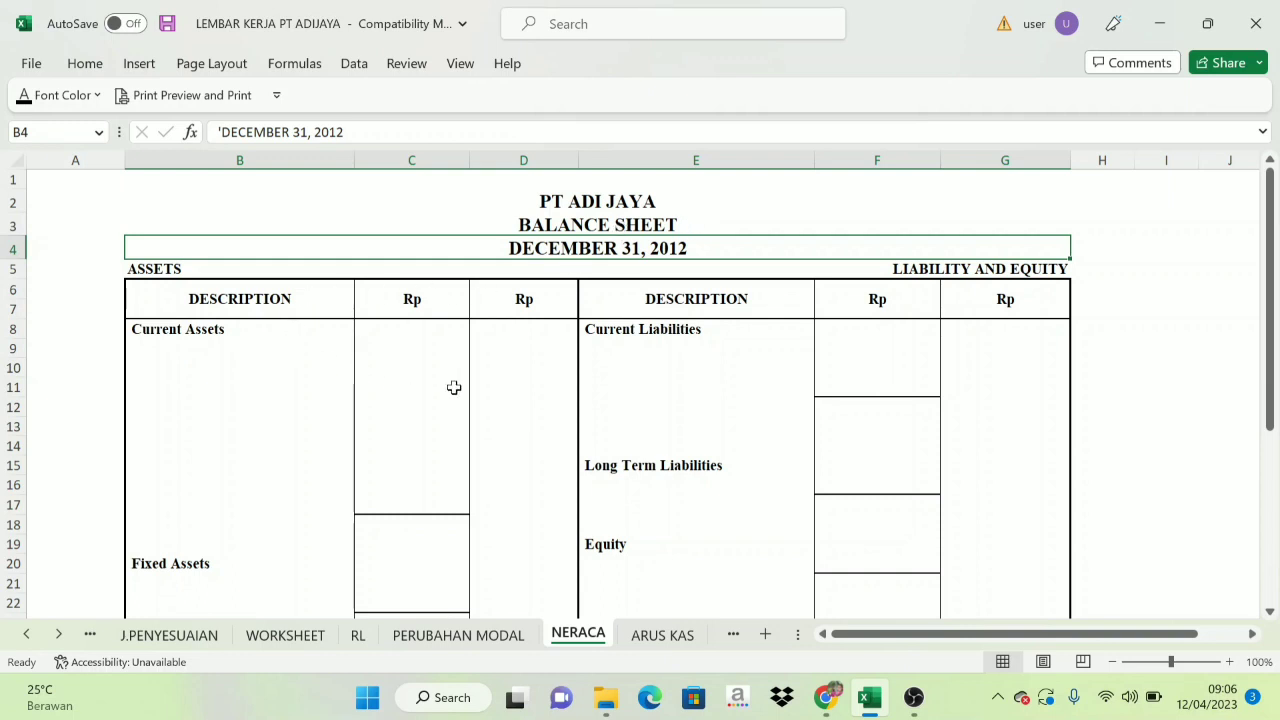
{"action": "scroll", "coordinate": [437, 386], "scroll_direction": "down", "scroll_amount": 1}
{"action": "scroll", "coordinate": [374, 363], "scroll_direction": "up", "scroll_amount": 1}
{"action": "scroll", "coordinate": [354, 360], "scroll_direction": "down", "scroll_amount": 1}
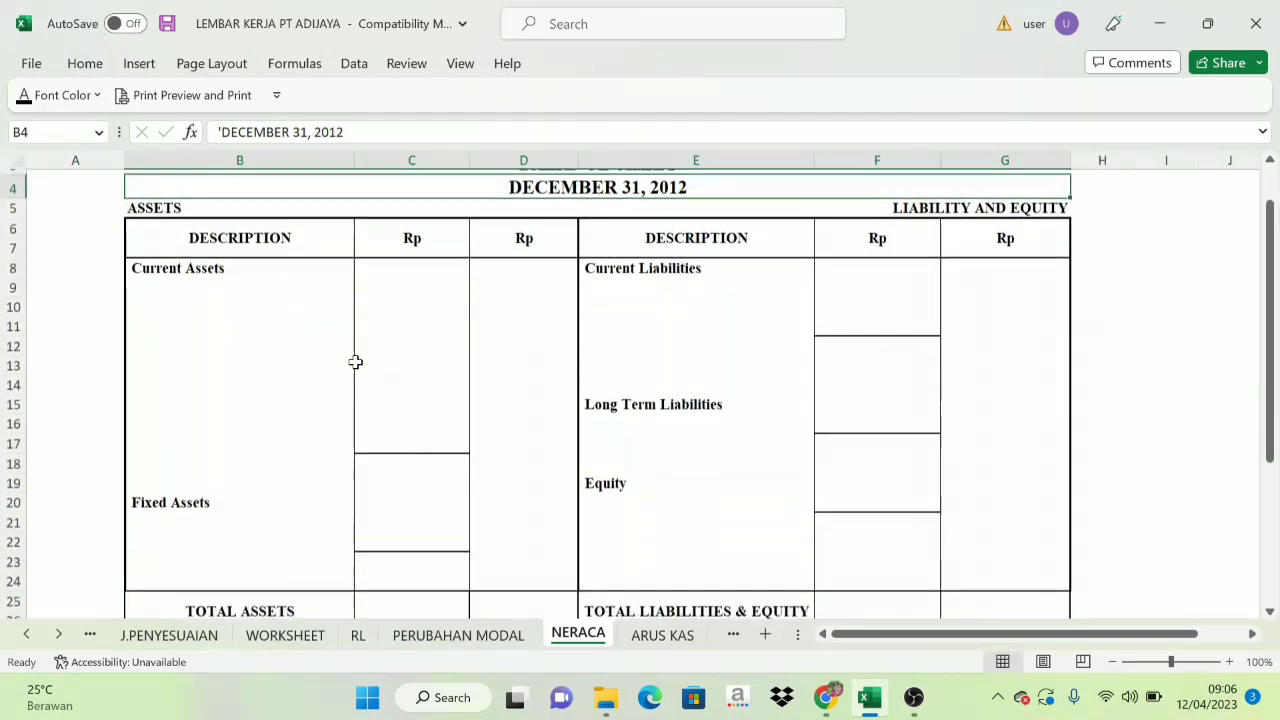
{"action": "scroll", "coordinate": [354, 360], "scroll_direction": "up", "scroll_amount": 1}
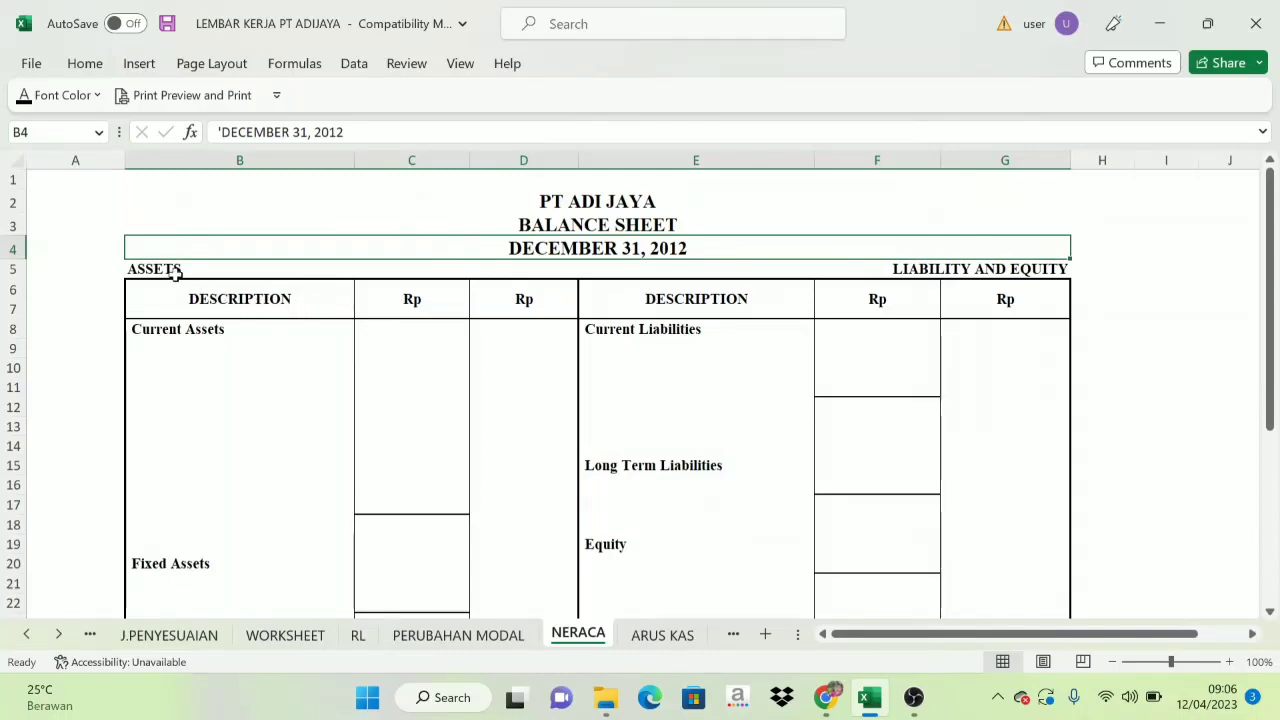
{"action": "left_click", "coordinate": [175, 272]}
{"action": "left_click", "coordinate": [539, 323]}
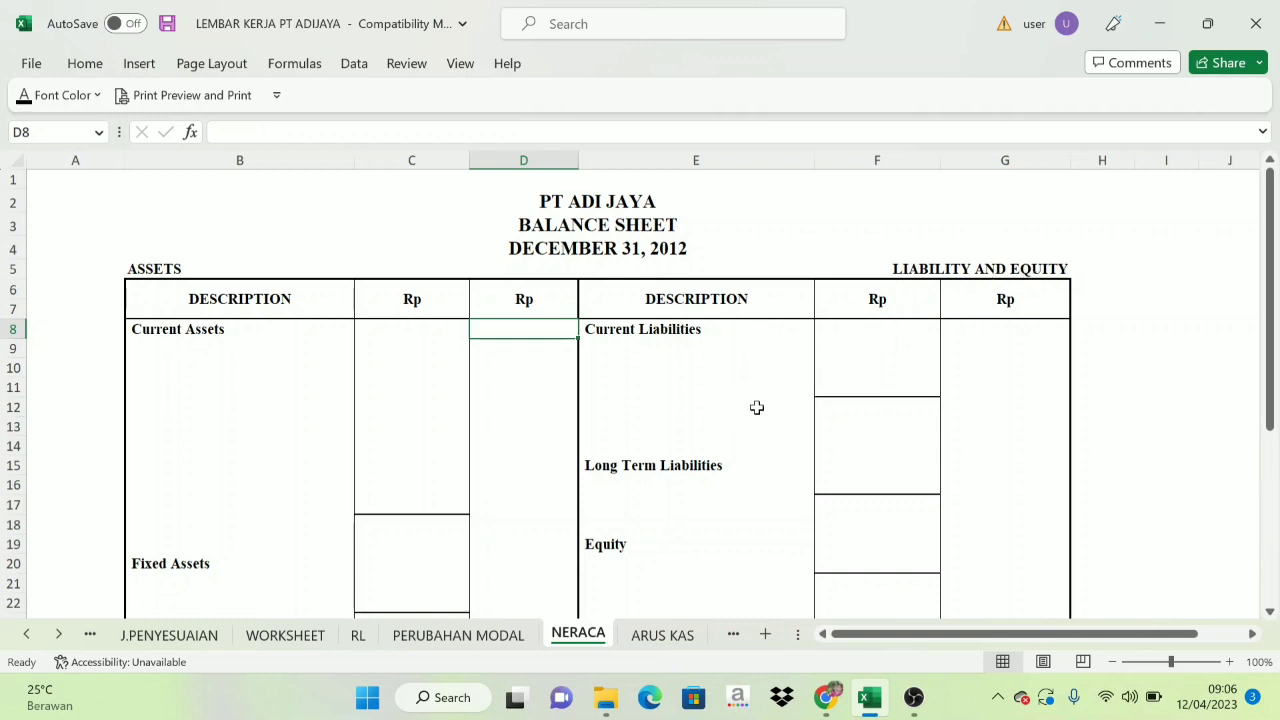
{"action": "scroll", "coordinate": [757, 407], "scroll_direction": "down", "scroll_amount": 2}
{"action": "scroll", "coordinate": [755, 418], "scroll_direction": "up", "scroll_amount": 2}
{"action": "scroll", "coordinate": [676, 440], "scroll_direction": "down", "scroll_amount": 3}
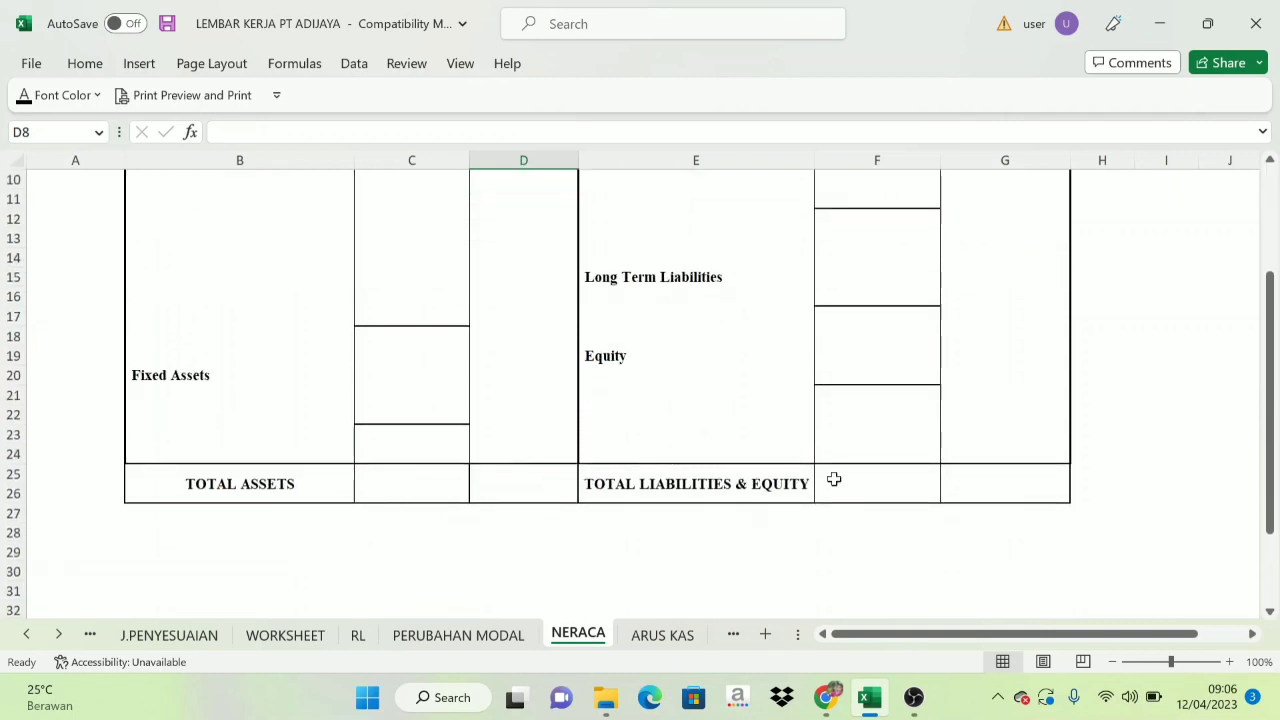
{"action": "left_click", "coordinate": [1046, 478]}
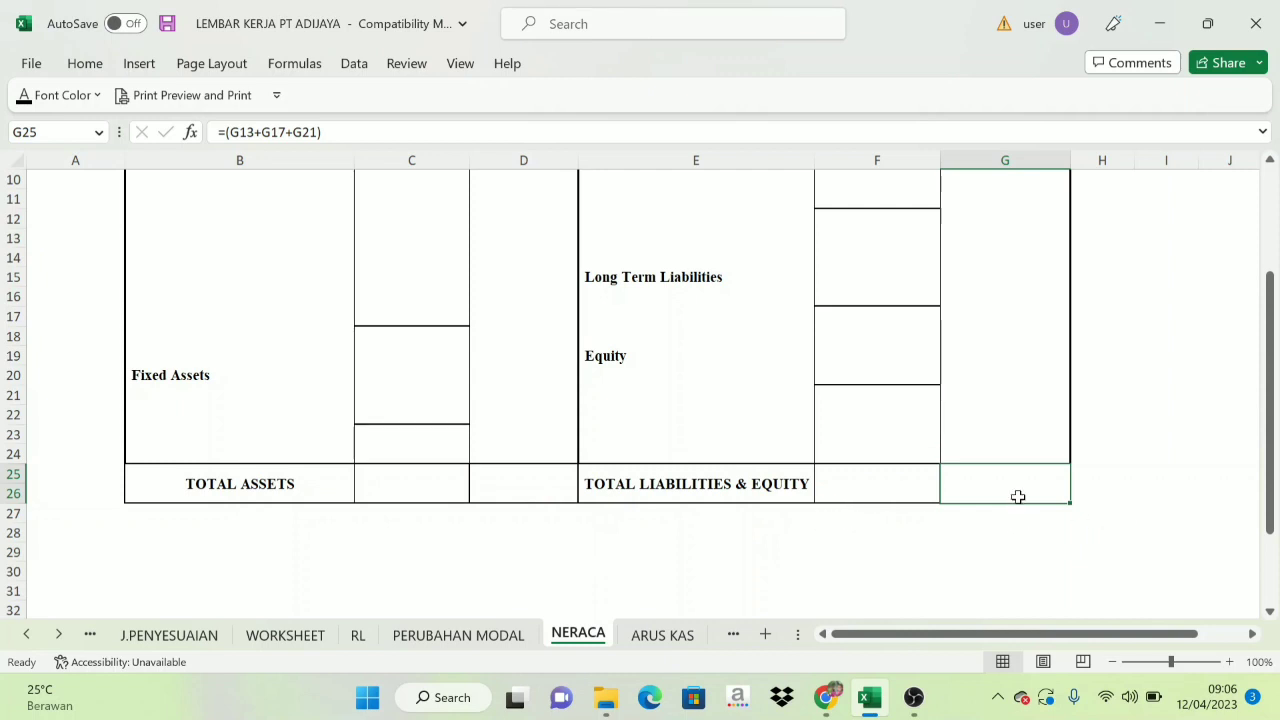
{"action": "left_click", "coordinate": [419, 486]}
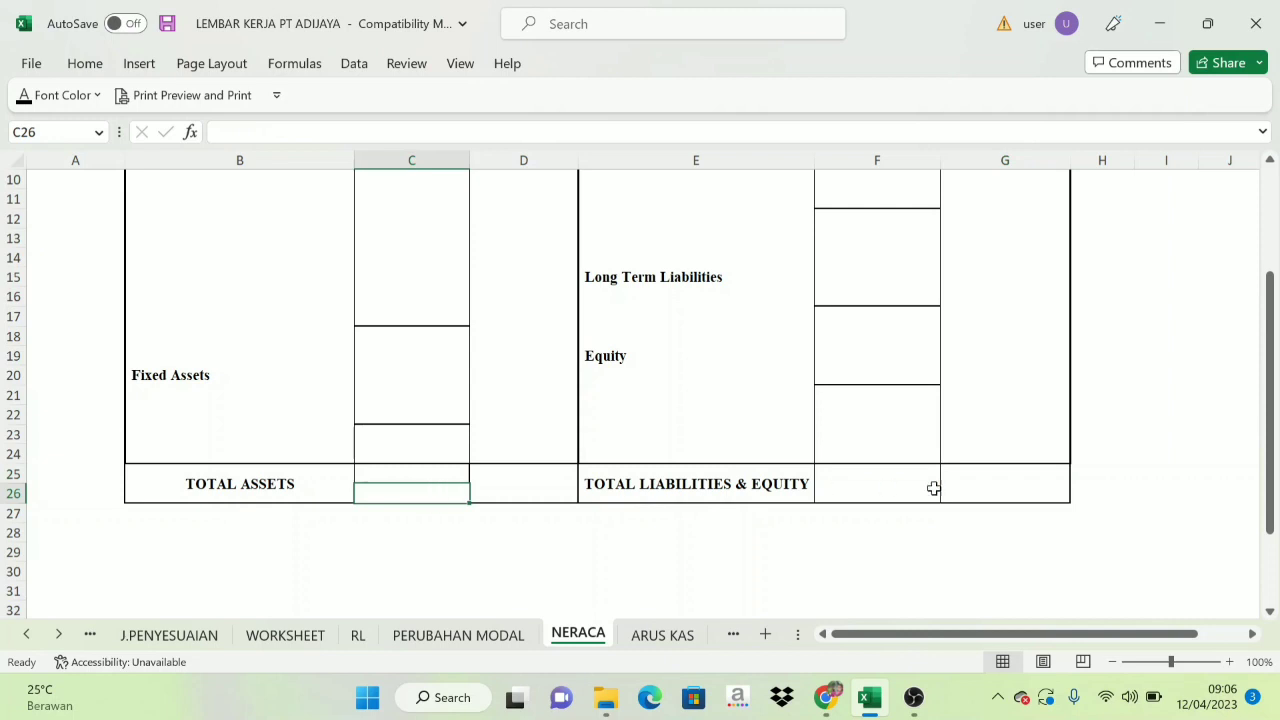
{"action": "left_click", "coordinate": [1034, 486]}
{"action": "left_click", "coordinate": [268, 476]}
{"action": "scroll", "coordinate": [415, 469], "scroll_direction": "up", "scroll_amount": 2}
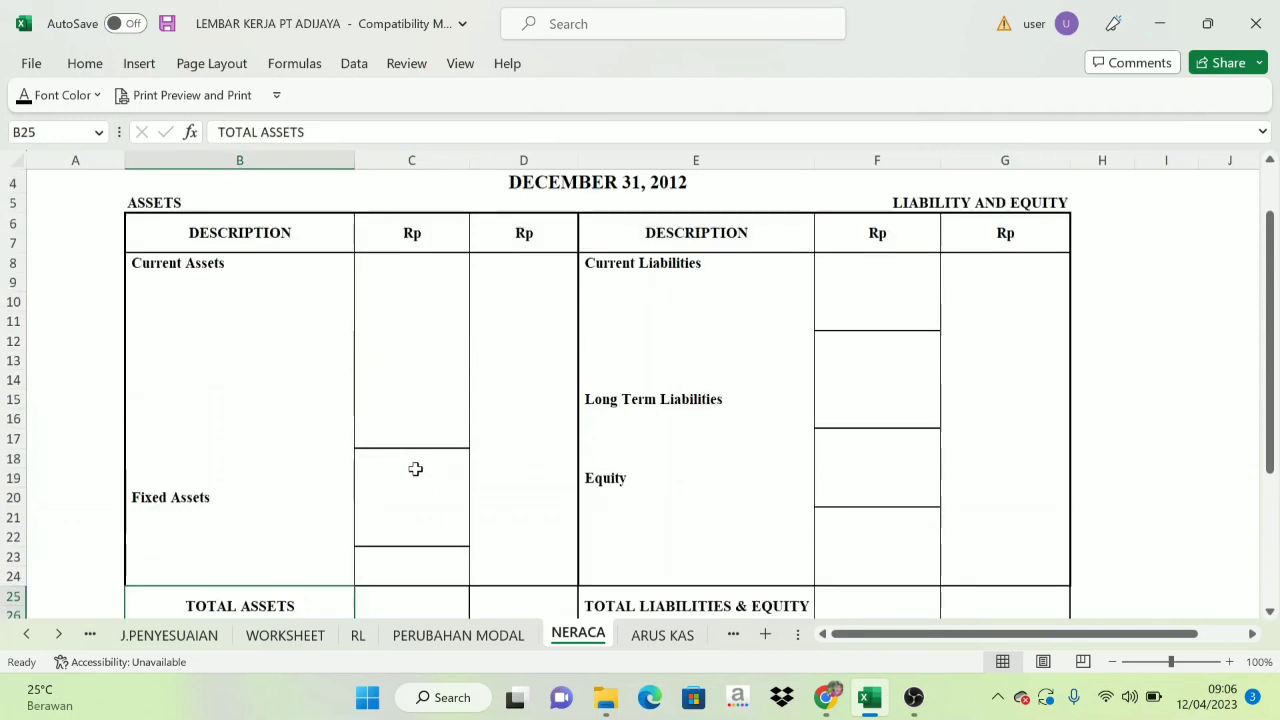
{"action": "scroll", "coordinate": [415, 469], "scroll_direction": "up", "scroll_amount": 1}
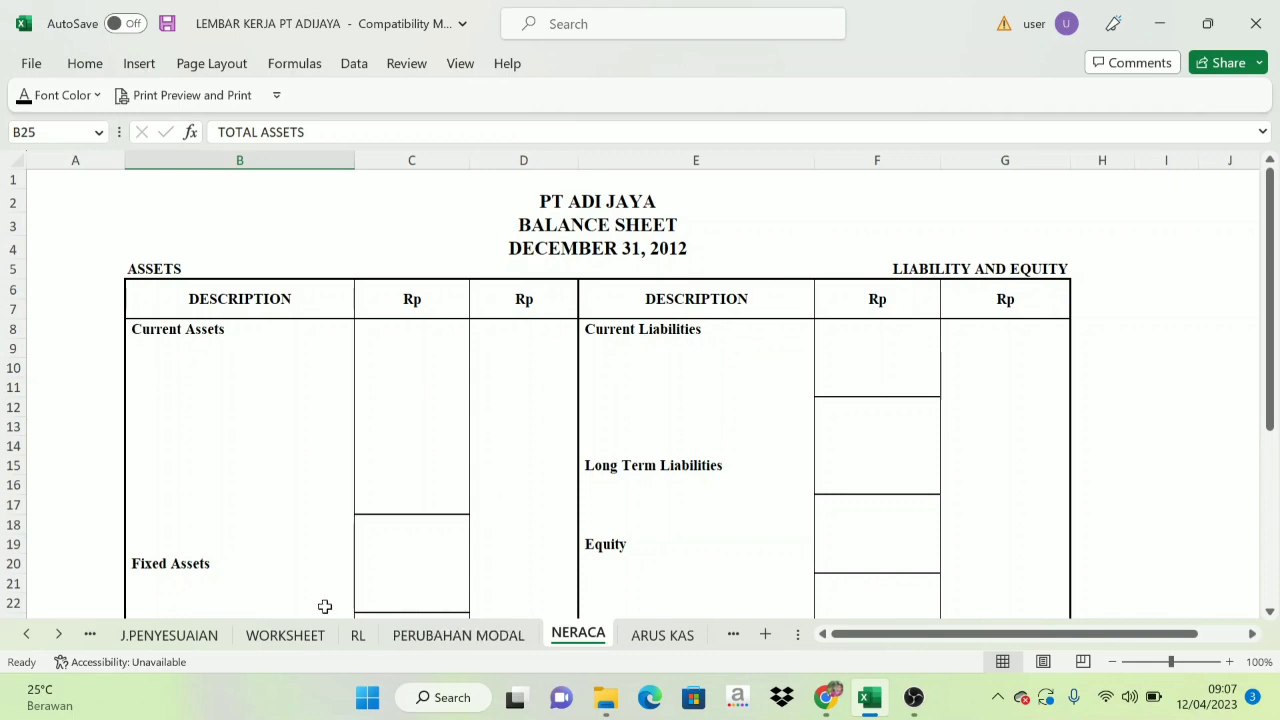
On the WORKSHEET sheet, colour the Balance Sheet debit and credit amounts red from Cash in Bank through Bank BCA Loan.
{"action": "left_click", "coordinate": [322, 638]}
{"action": "scroll", "coordinate": [500, 400], "scroll_direction": "up", "scroll_amount": 5}
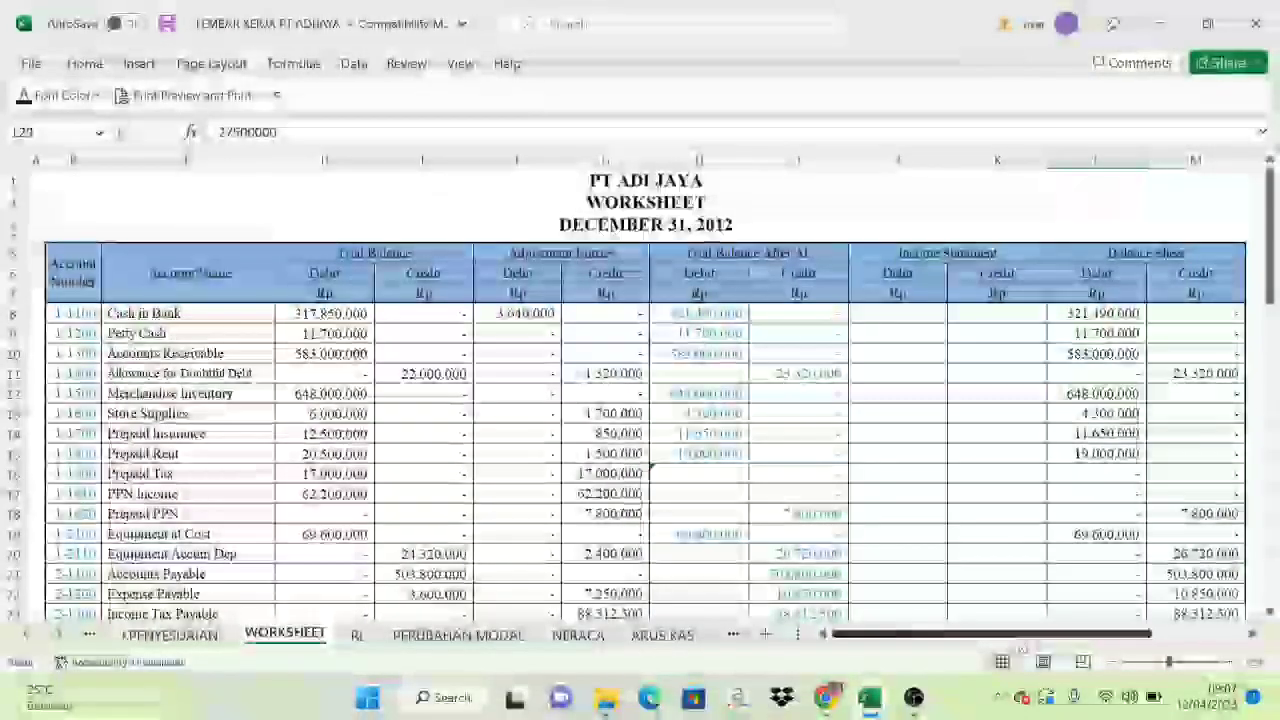
{"action": "left_click", "coordinate": [1166, 254]}
{"action": "left_click", "coordinate": [1140, 370]}
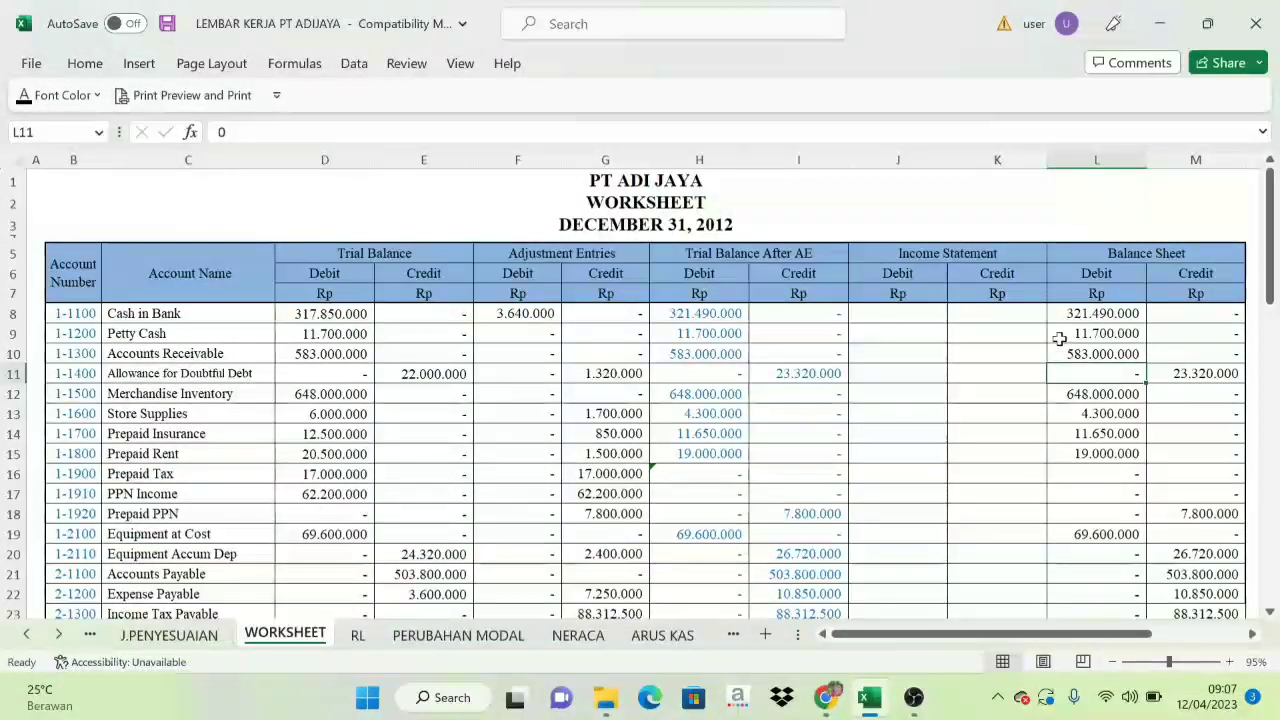
{"action": "scroll", "coordinate": [1093, 320], "scroll_direction": "down", "scroll_amount": 2}
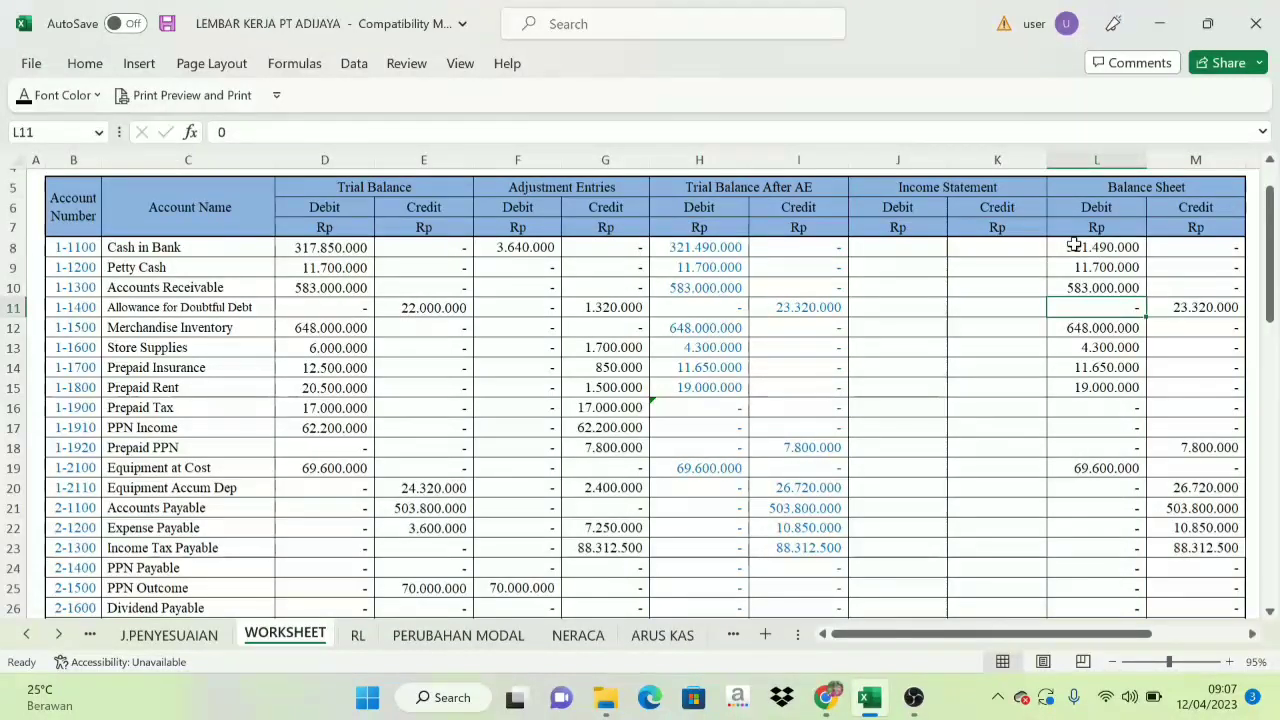
{"action": "left_click_drag", "start_coordinate": [1073, 245], "coordinate": [1210, 575]}
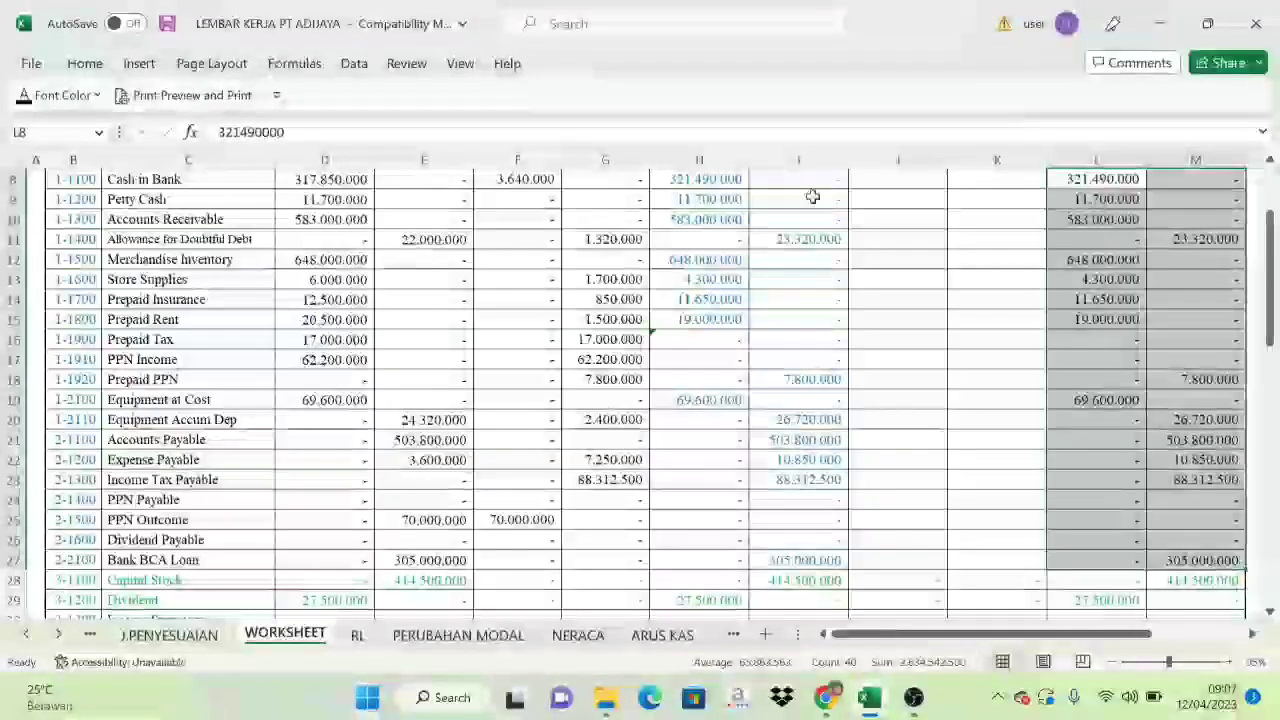
{"action": "left_click", "coordinate": [97, 95]}
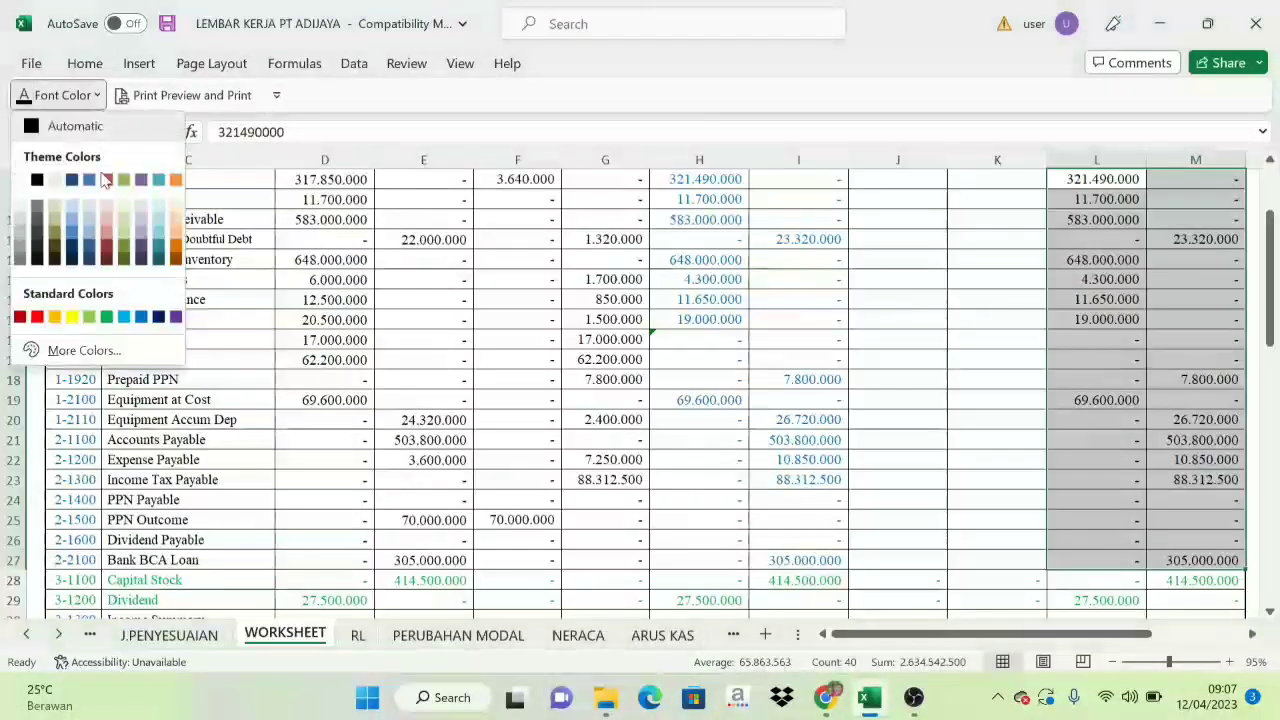
{"action": "left_click", "coordinate": [36, 319]}
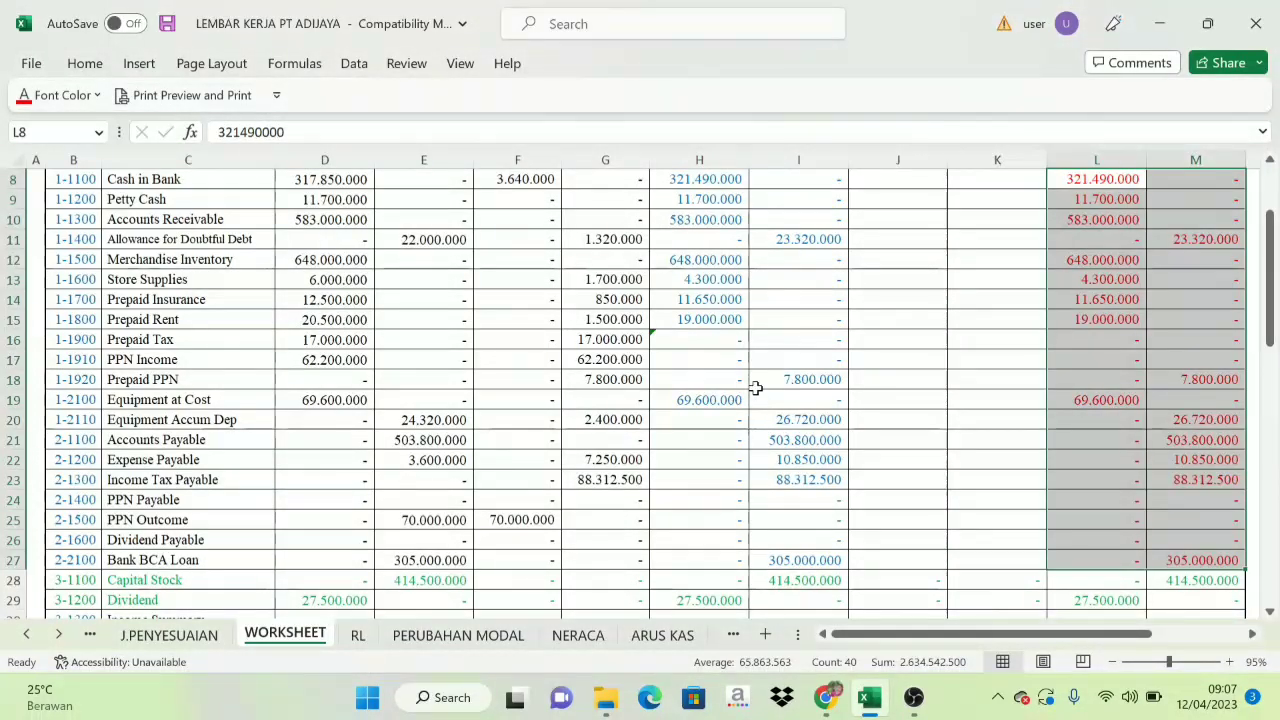
{"action": "left_click", "coordinate": [790, 379]}
{"action": "scroll", "coordinate": [880, 378], "scroll_direction": "up", "scroll_amount": 2}
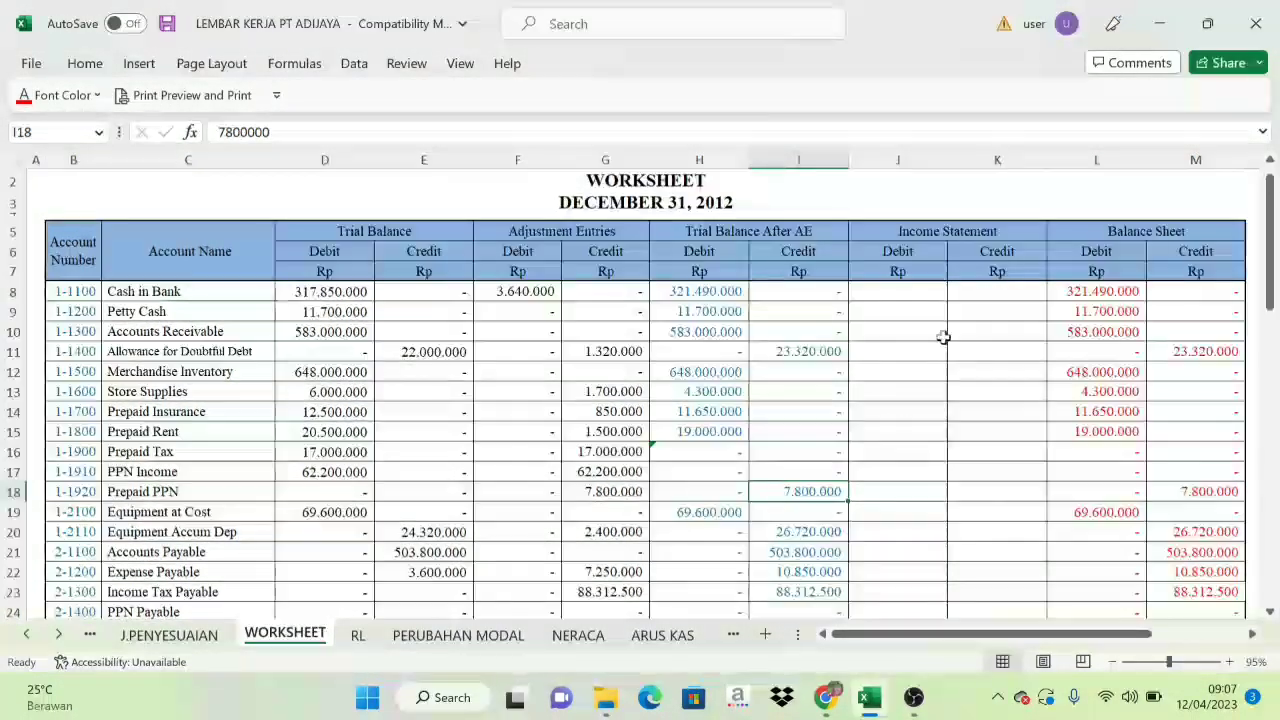
{"action": "scroll", "coordinate": [931, 366], "scroll_direction": "down", "scroll_amount": 2}
{"action": "scroll", "coordinate": [896, 373], "scroll_direction": "up", "scroll_amount": 2}
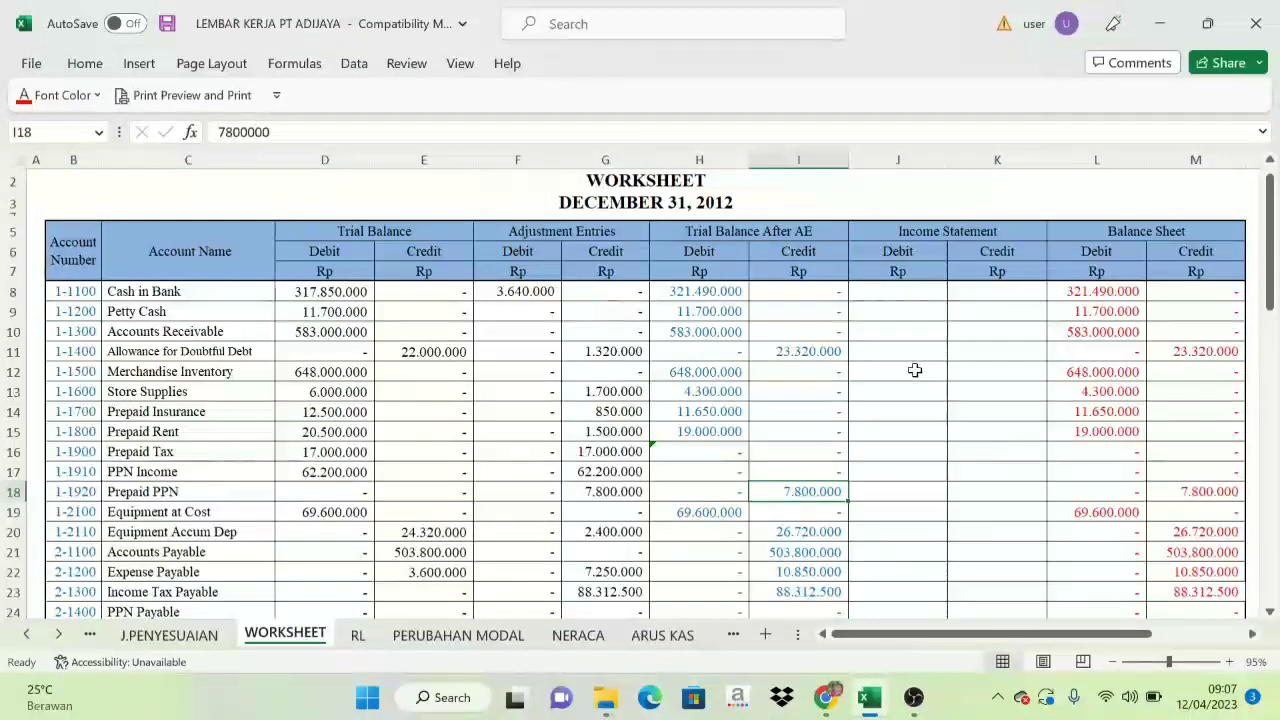
{"action": "scroll", "coordinate": [1107, 311], "scroll_direction": "down", "scroll_amount": 1}
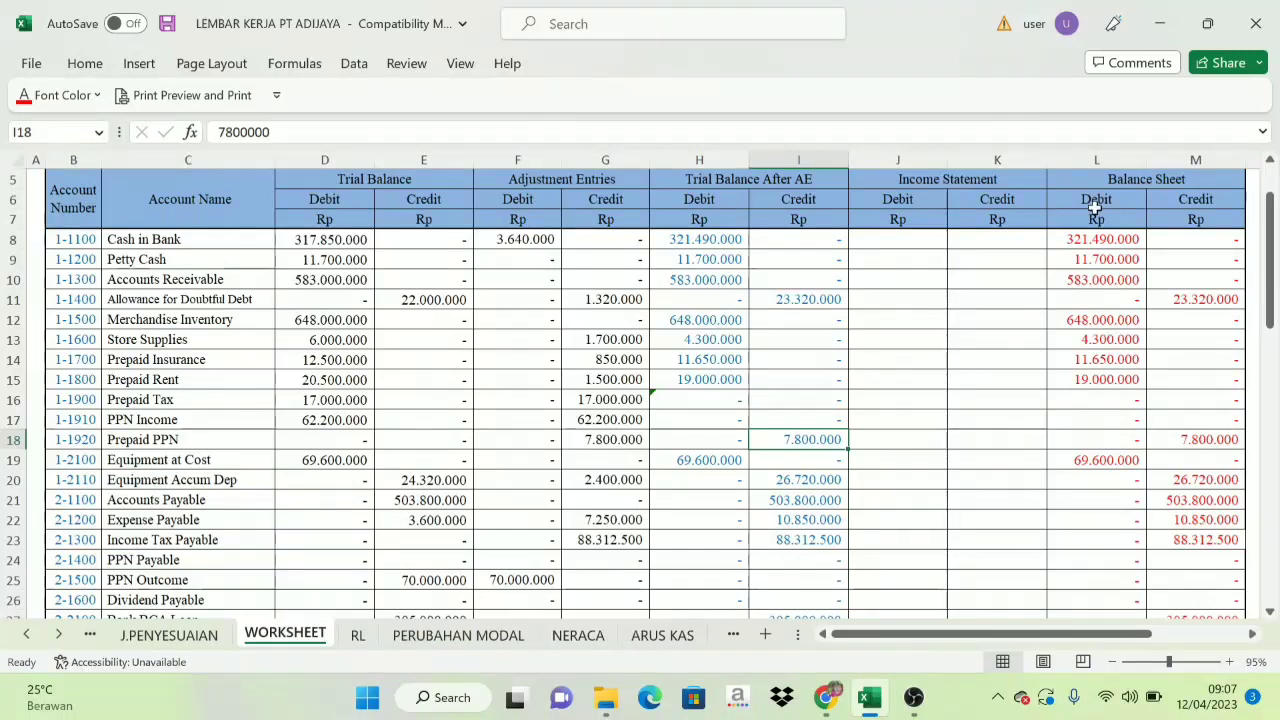
Check the Current Assets and Fixed Assets sections of the NERACA sheet and the first line under Current Assets.
{"action": "left_click", "coordinate": [580, 638]}
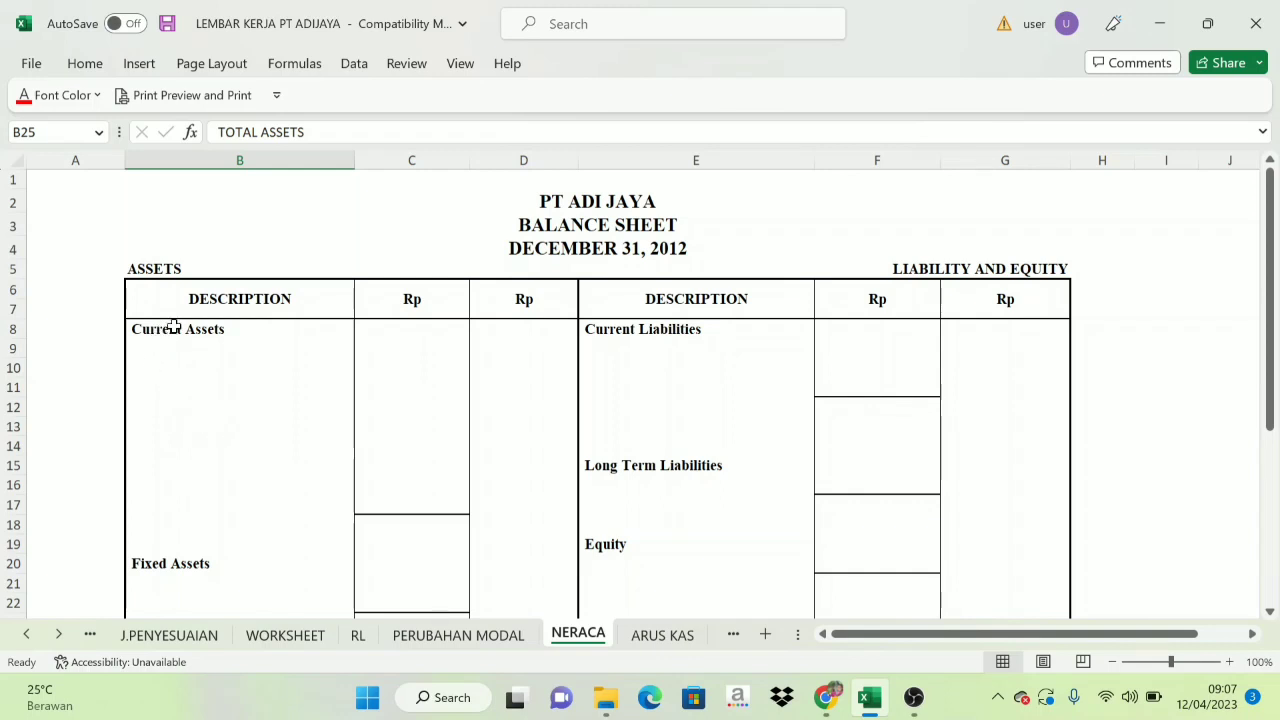
{"action": "scroll", "coordinate": [166, 286], "scroll_direction": "down", "scroll_amount": 1}
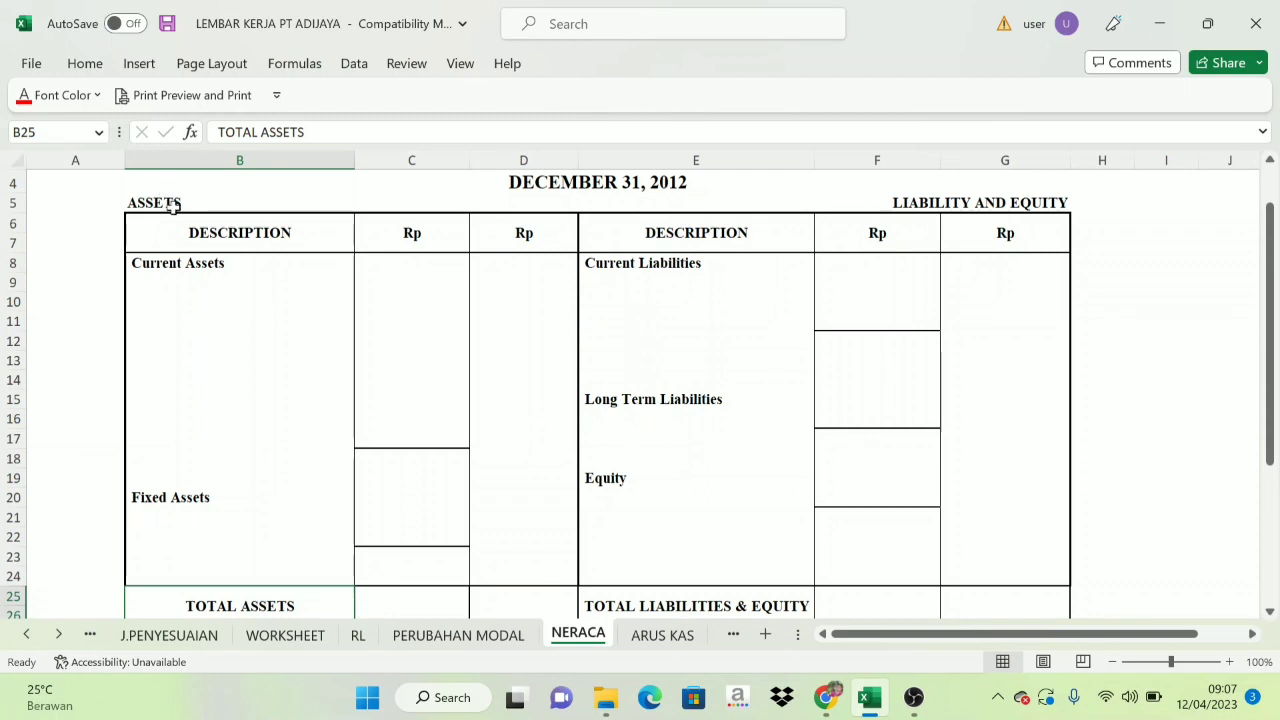
{"action": "left_click", "coordinate": [149, 264]}
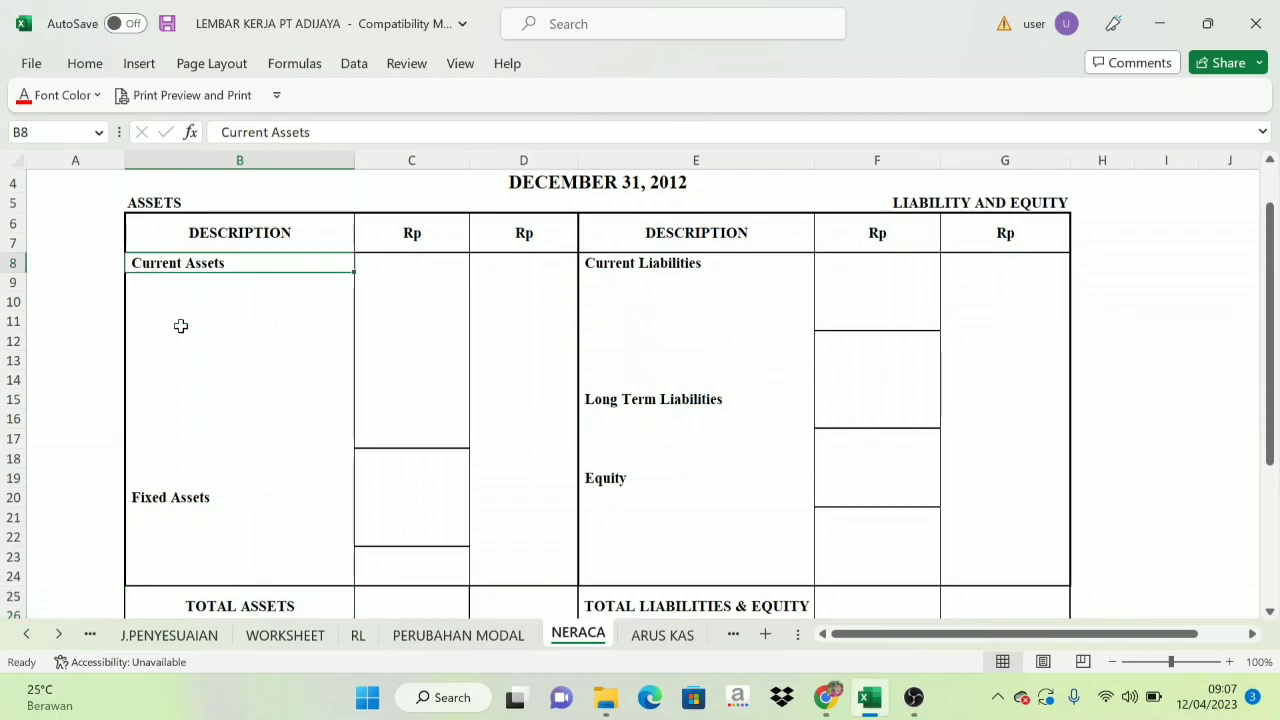
{"action": "left_click", "coordinate": [183, 497]}
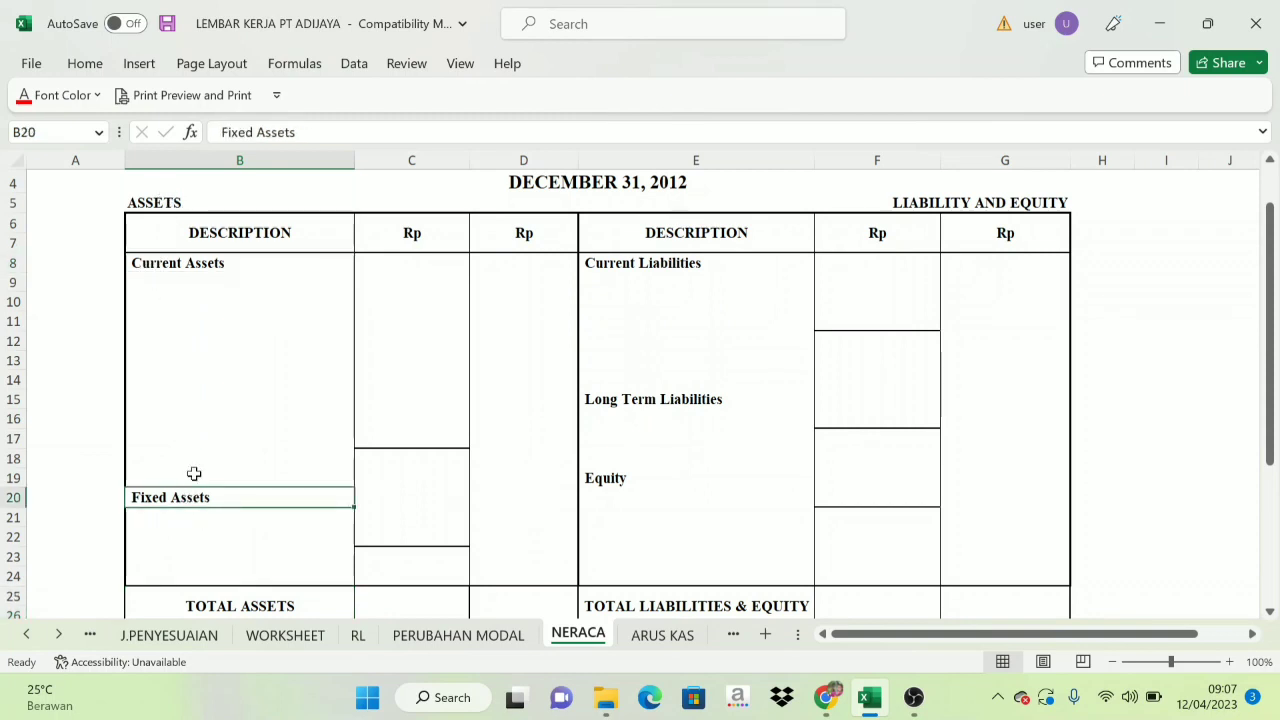
{"action": "left_click", "coordinate": [165, 275]}
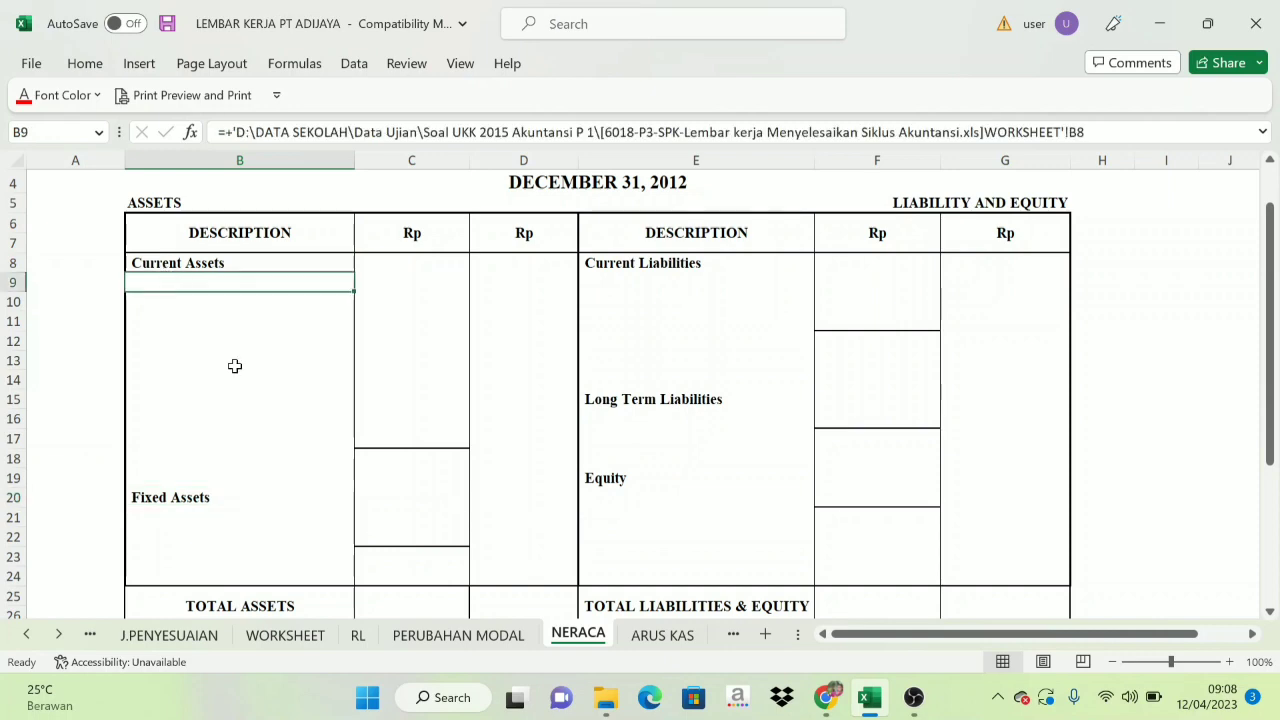
On the WORKSHEET sheet, colour the current asset account codes red from Cash in Bank through Prepaid PPN.
{"action": "left_click", "coordinate": [284, 636]}
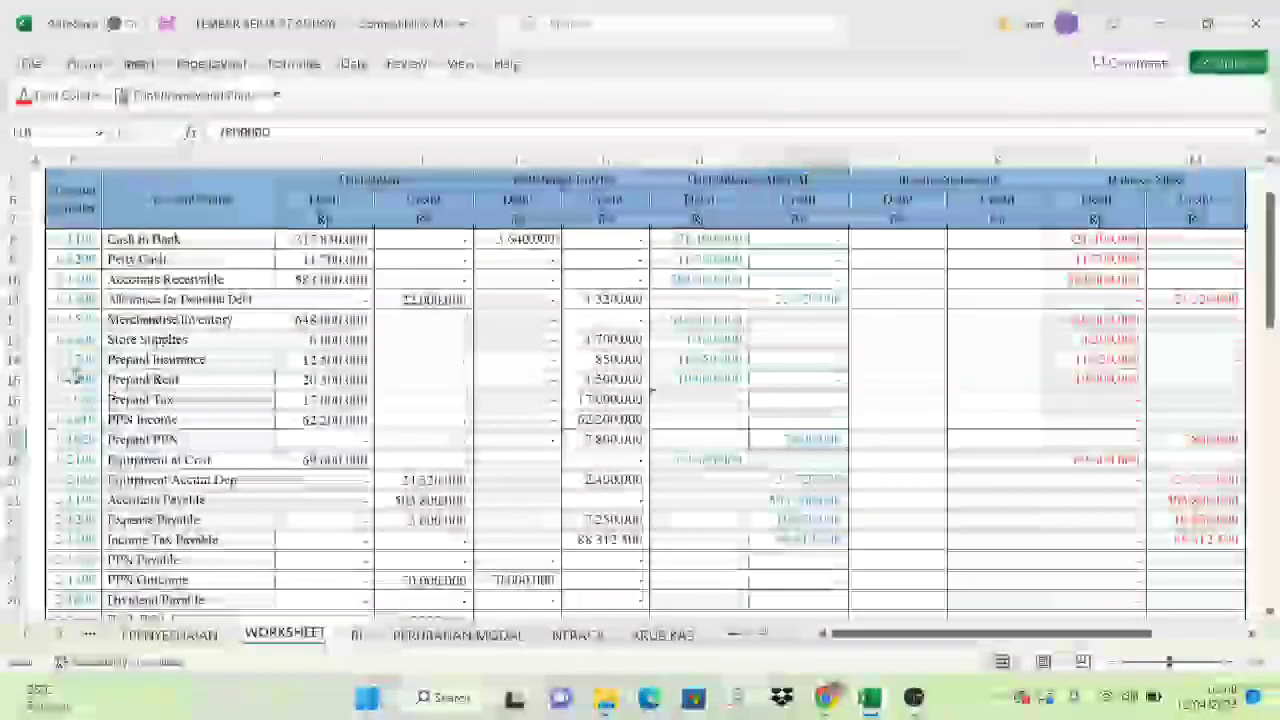
{"action": "left_click", "coordinate": [61, 240]}
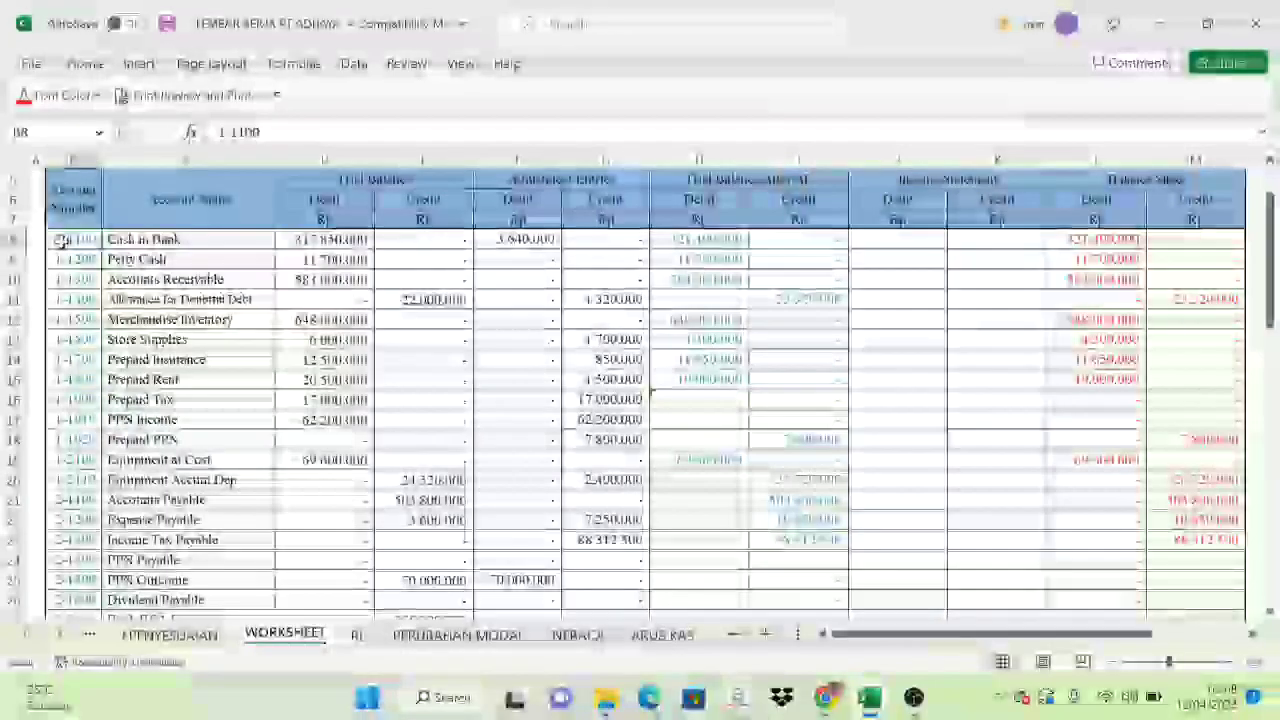
{"action": "left_click_drag", "start_coordinate": [61, 240], "coordinate": [56, 480]}
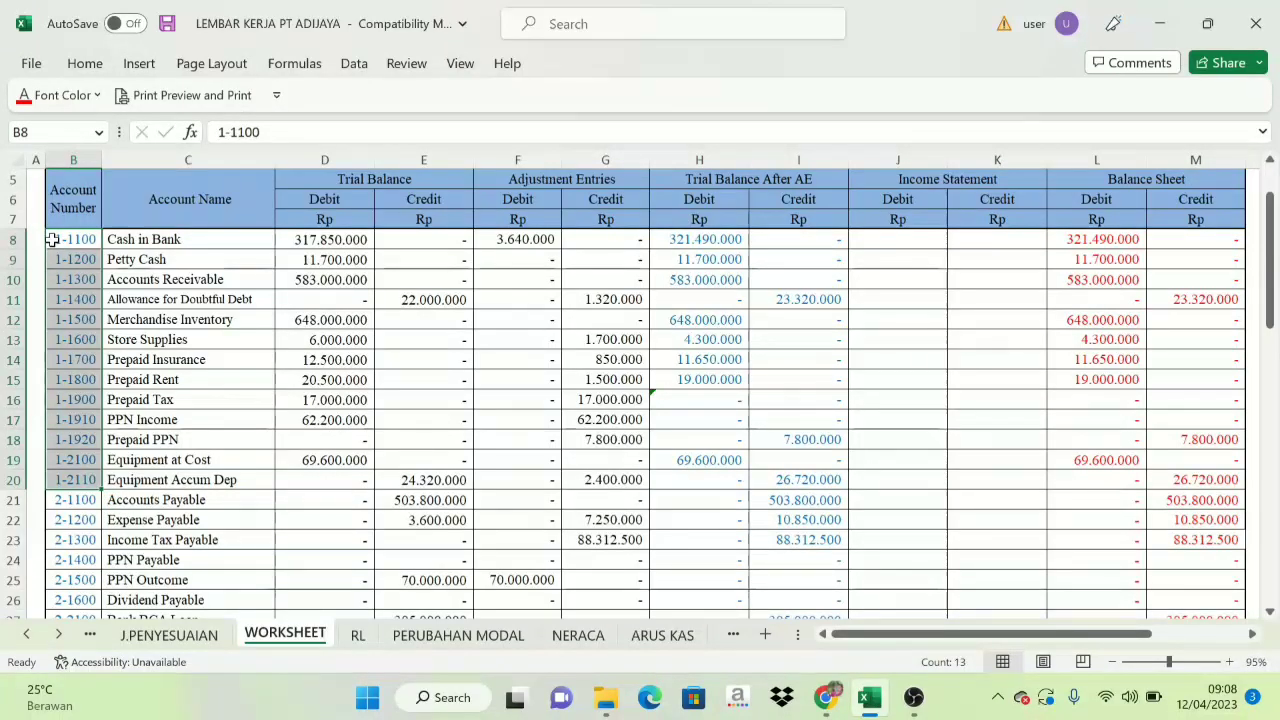
{"action": "left_click_drag", "start_coordinate": [52, 240], "coordinate": [72, 438]}
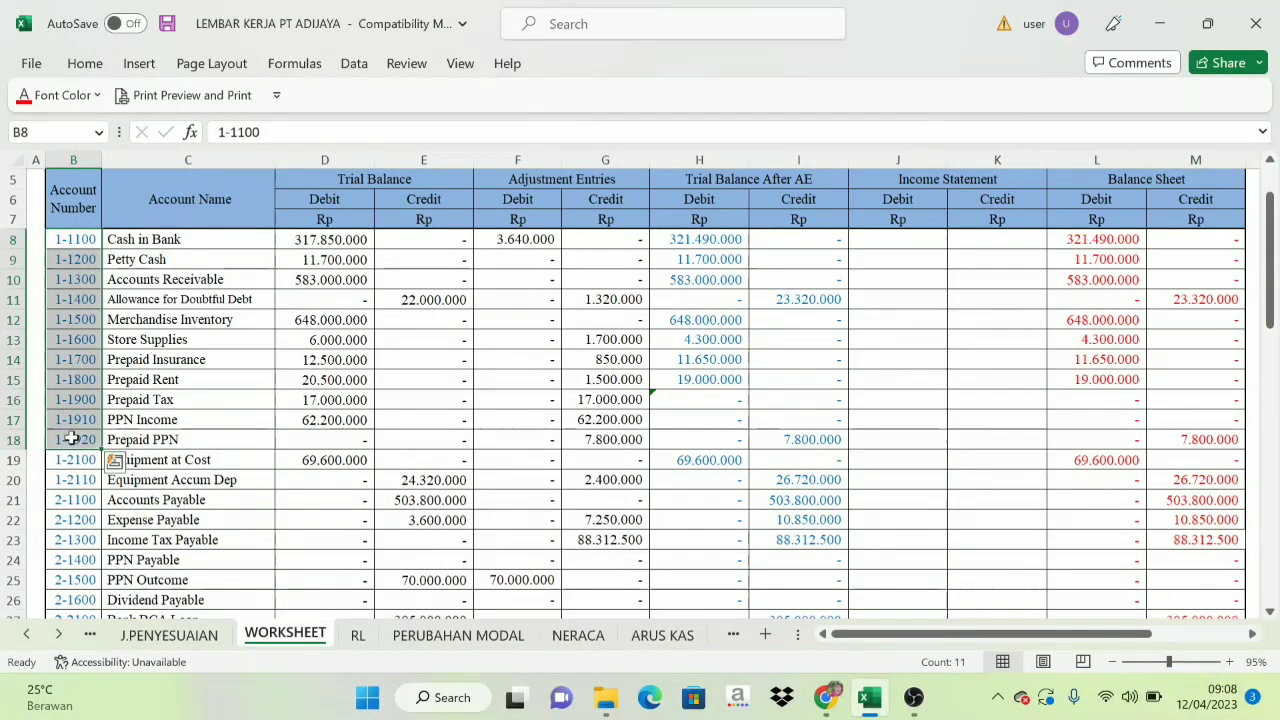
{"action": "left_click", "coordinate": [30, 95]}
{"action": "left_click", "coordinate": [185, 386]}
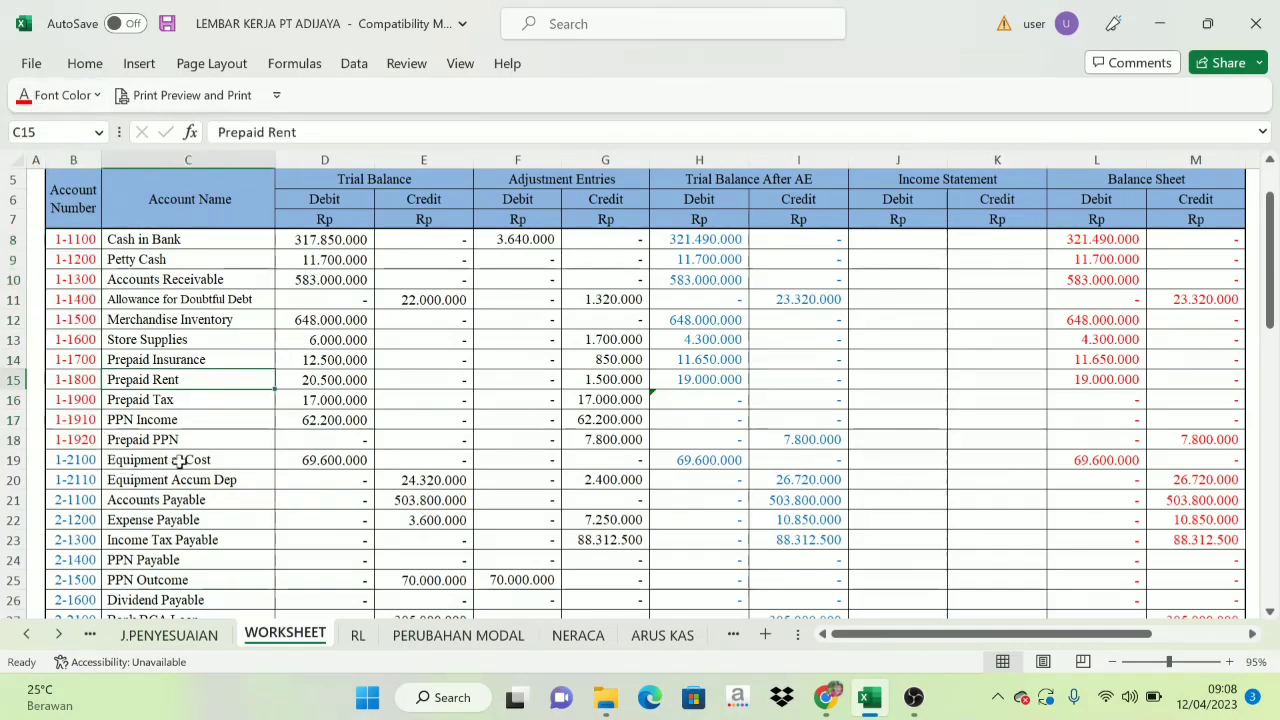
Colour the account codes of Equipment at Cost and Equipment Accum Dep green and return to the NERACA sheet.
{"action": "left_click_drag", "start_coordinate": [73, 461], "coordinate": [73, 481]}
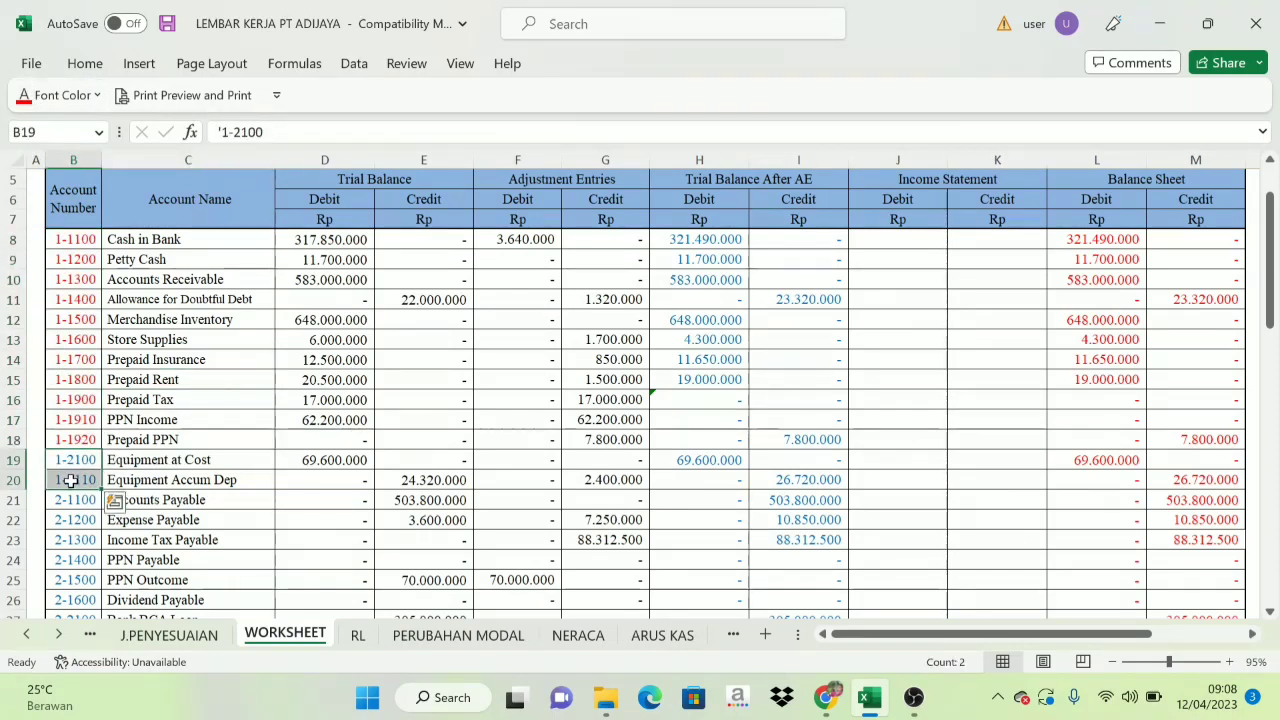
{"action": "left_click", "coordinate": [97, 95]}
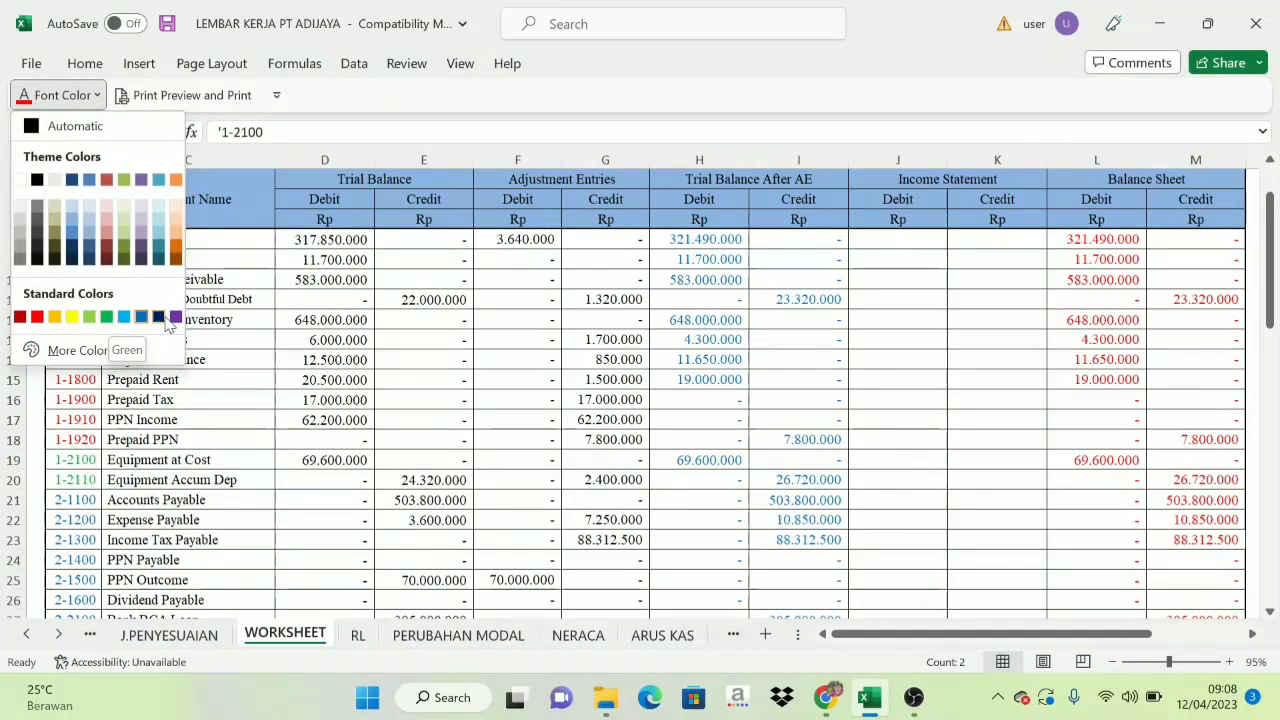
{"action": "left_click", "coordinate": [106, 317]}
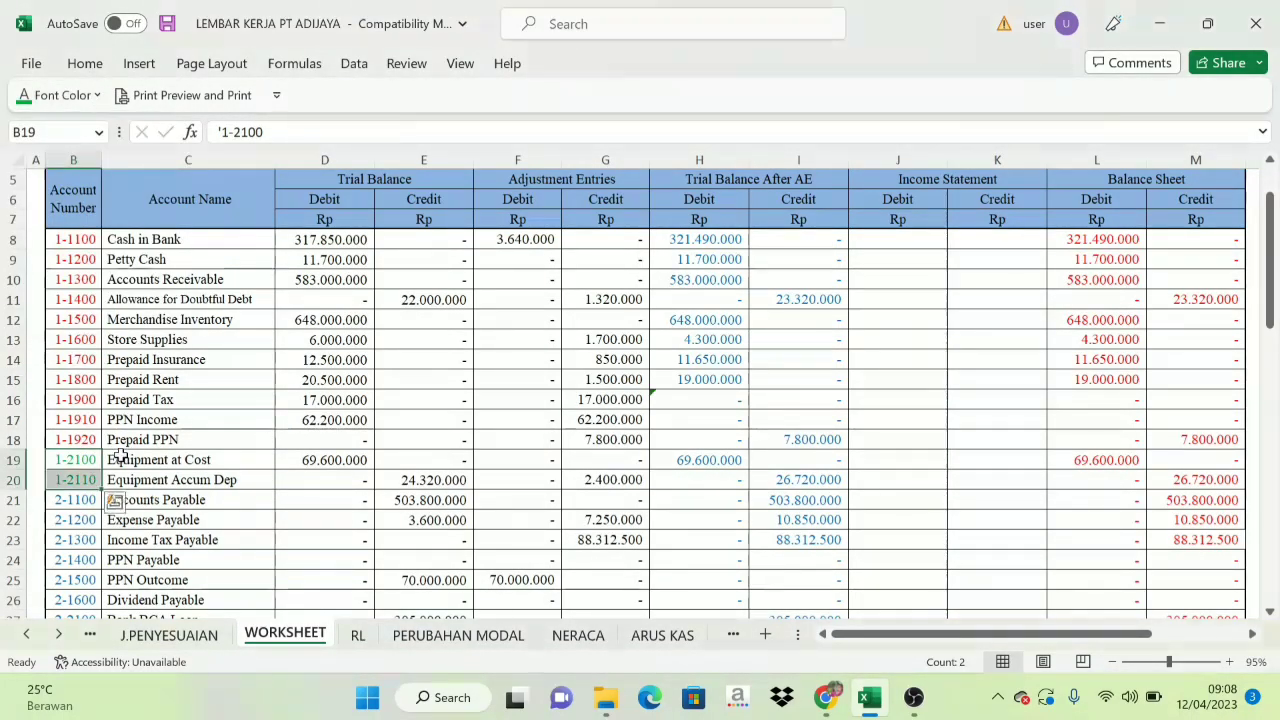
{"action": "left_click", "coordinate": [118, 457]}
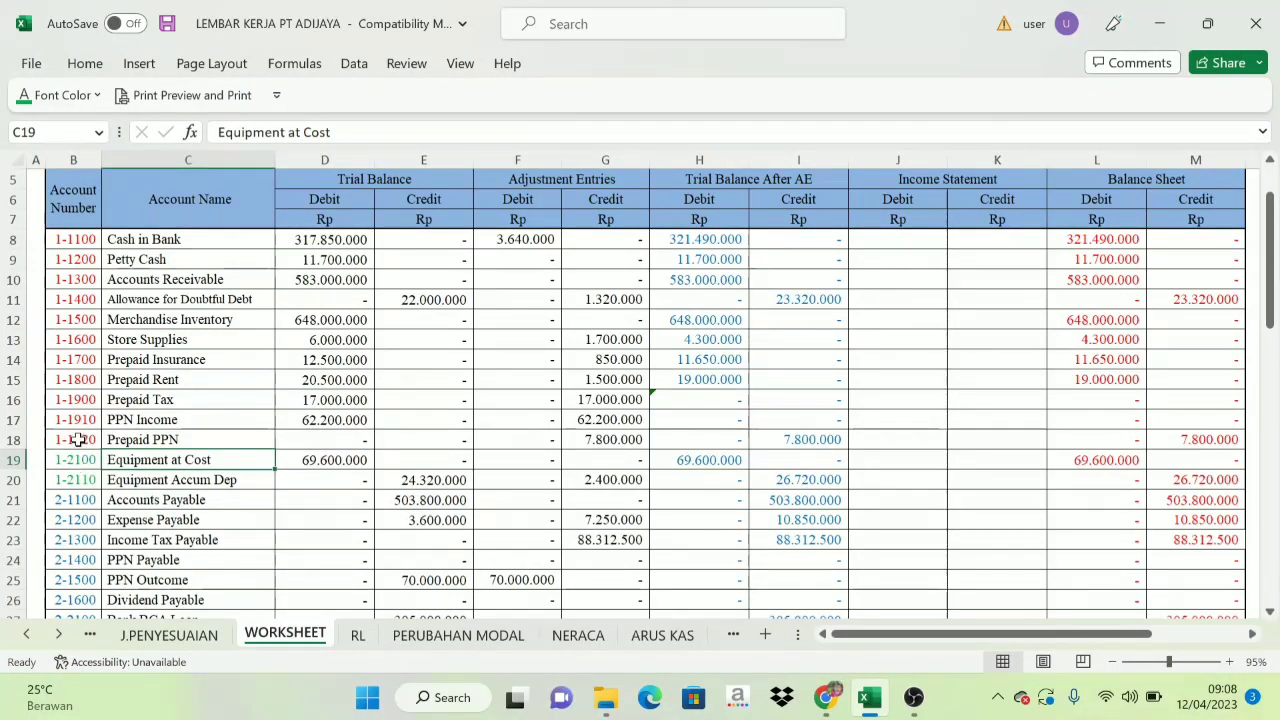
{"action": "left_click", "coordinate": [576, 635]}
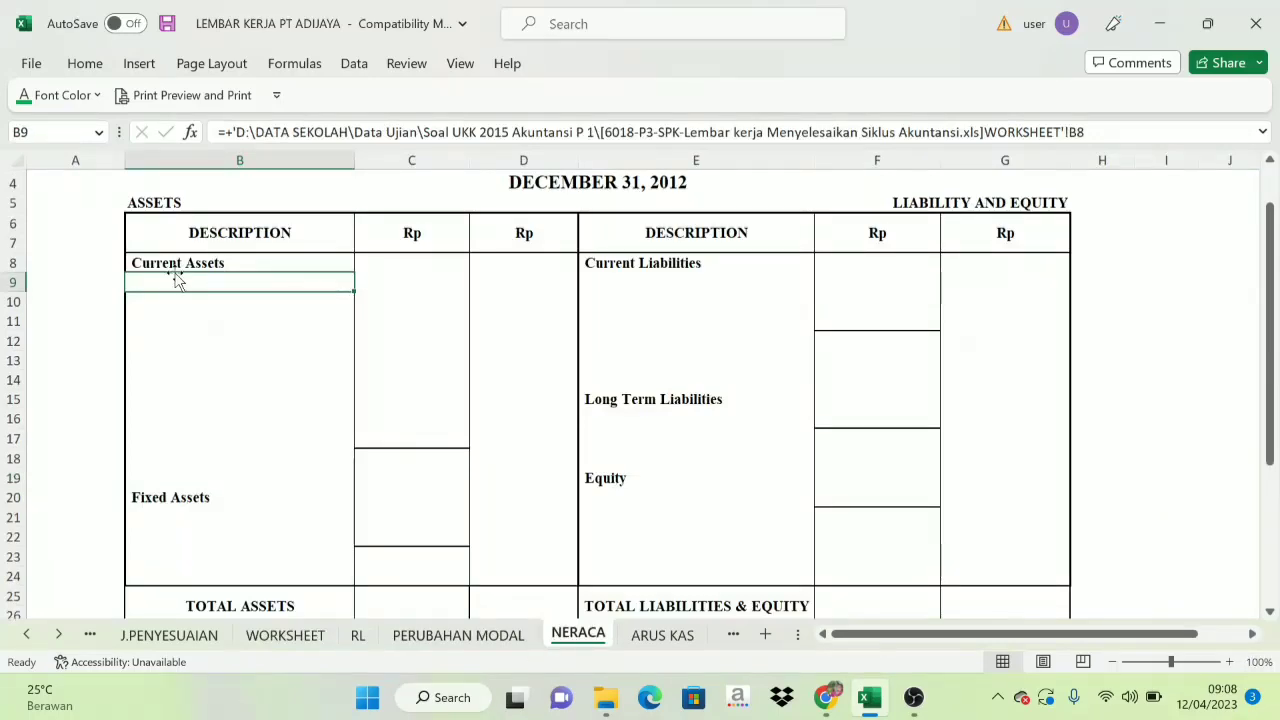
Check the current asset accounts on the WORKSHEET sheet and set the NERACA names from Cash in Bank through Prepaid PPN (B9:B17) to black font.
{"action": "left_click", "coordinate": [285, 635]}
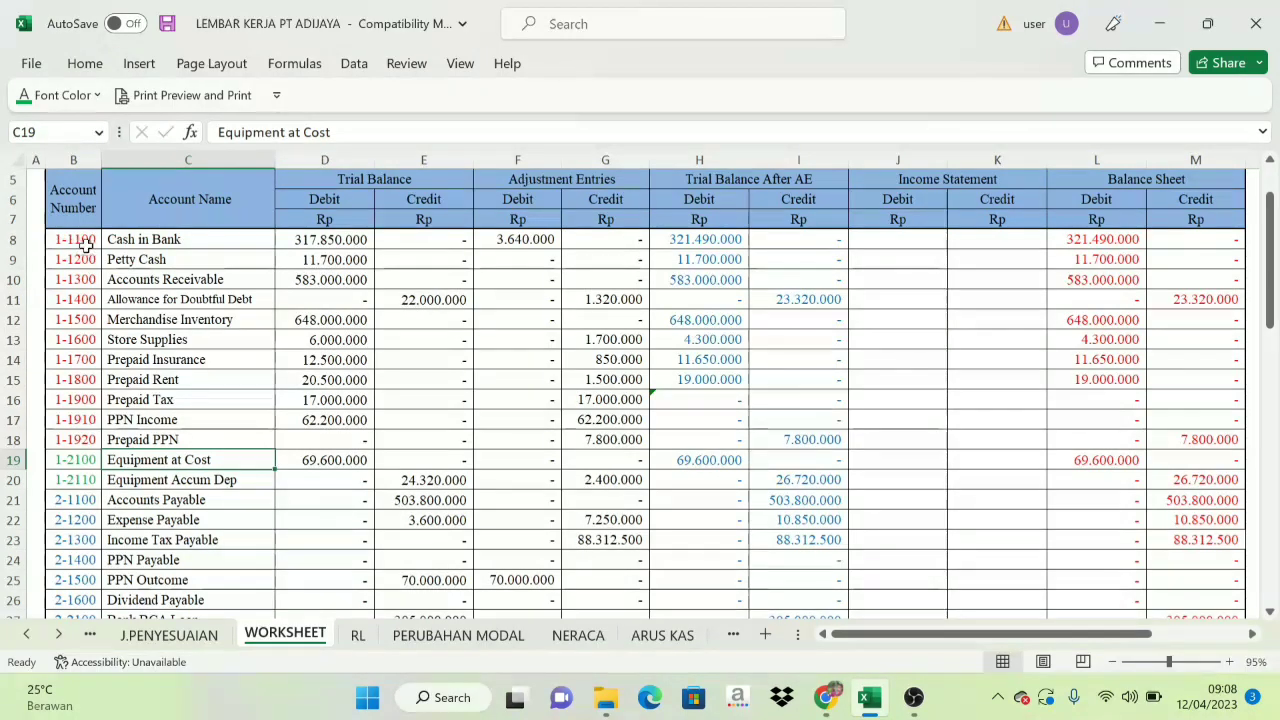
{"action": "left_click", "coordinate": [140, 242]}
{"action": "left_click_drag", "start_coordinate": [140, 242], "coordinate": [145, 442]}
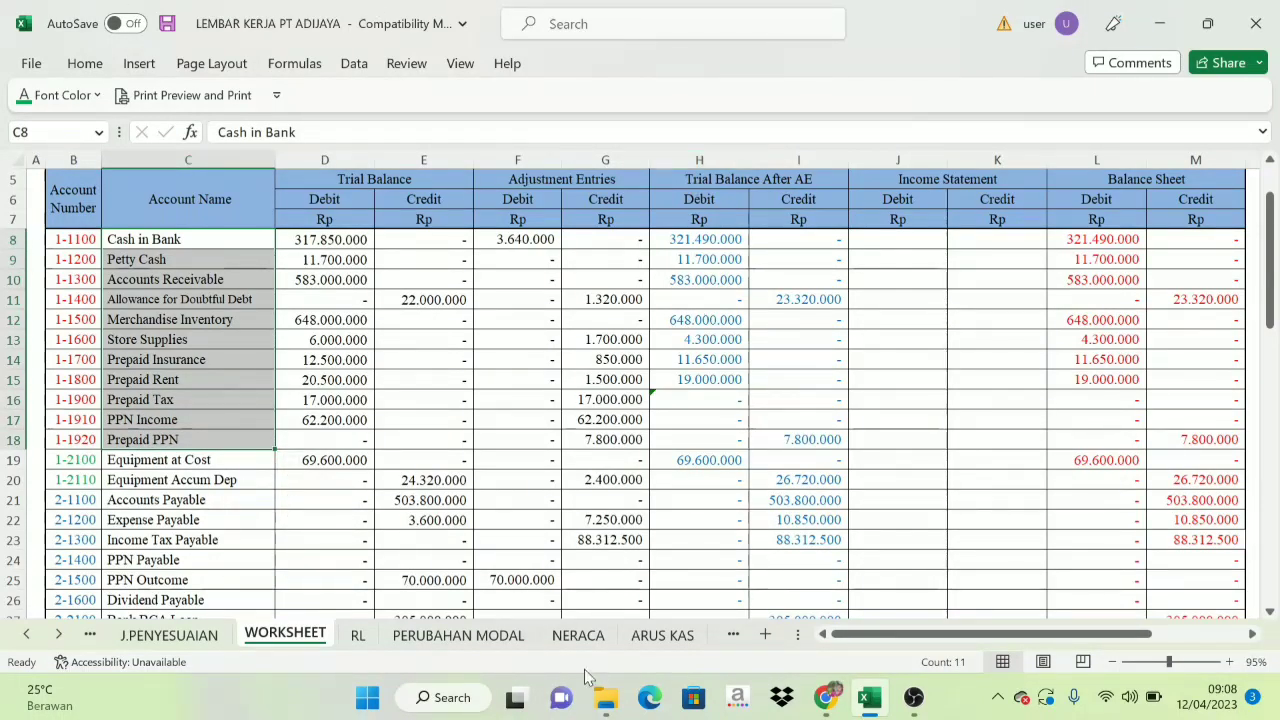
{"action": "left_click", "coordinate": [578, 635]}
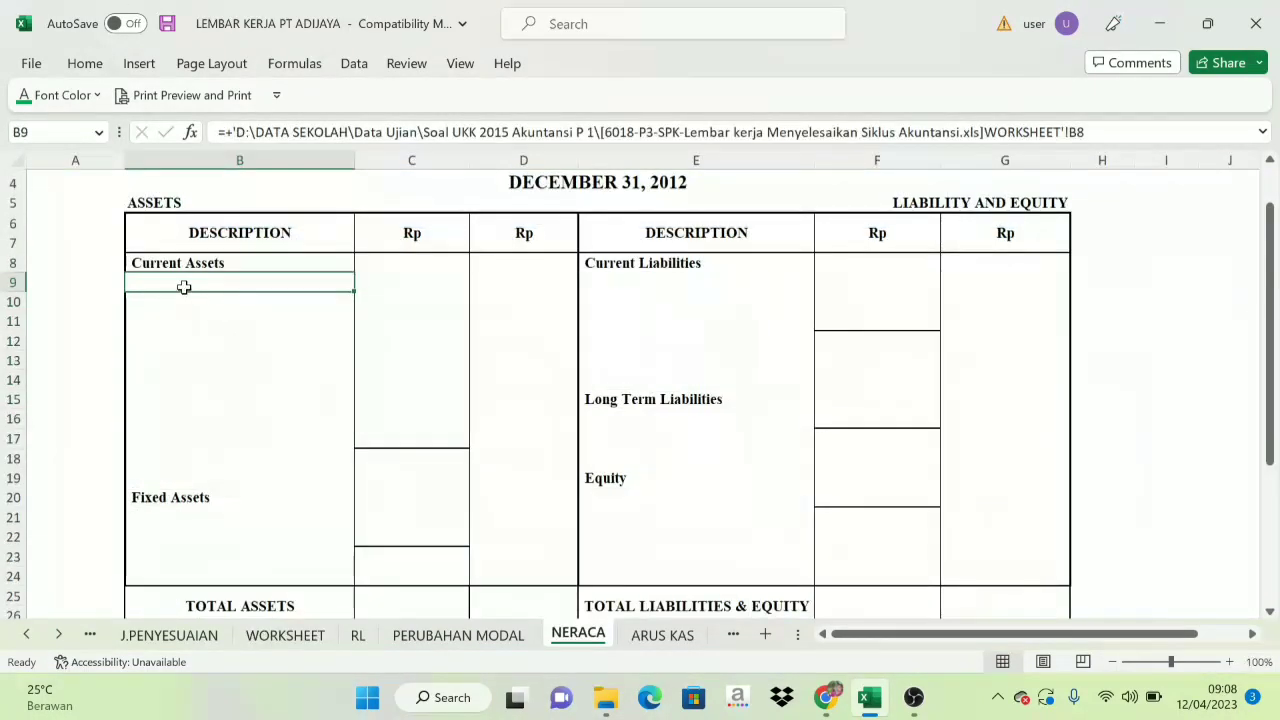
{"action": "left_click_drag", "start_coordinate": [180, 286], "coordinate": [185, 452]}
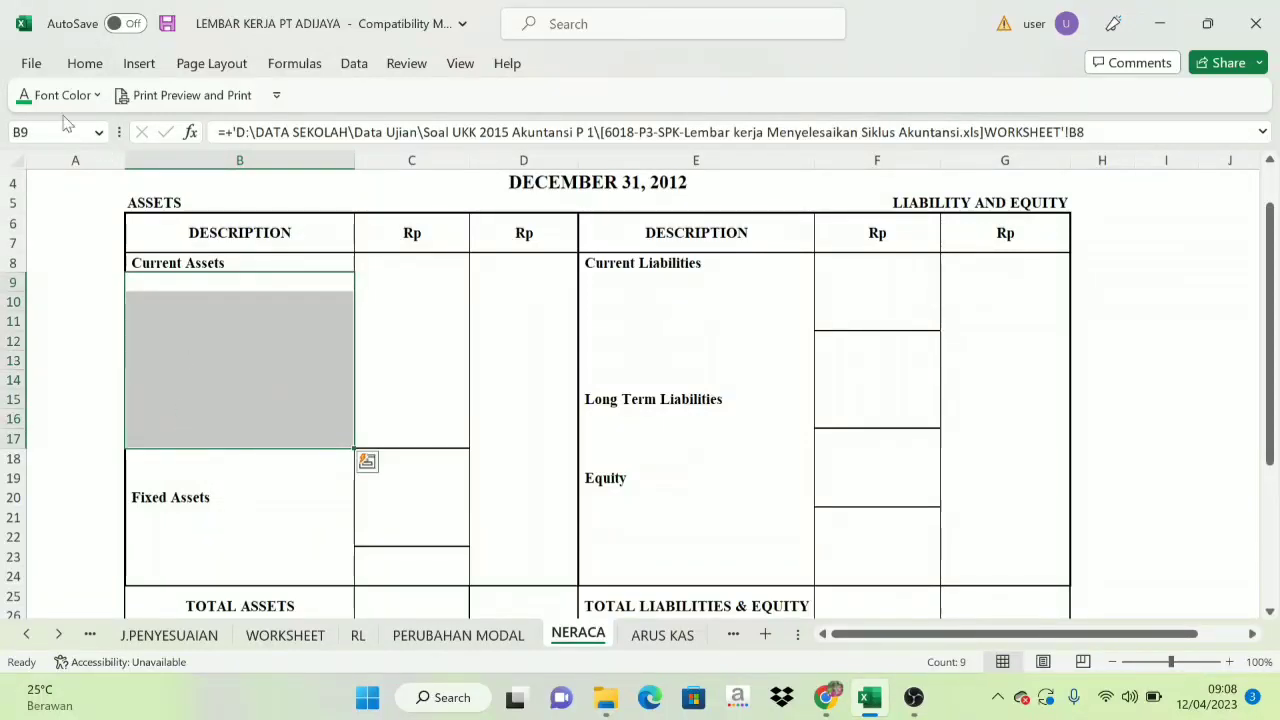
{"action": "left_click", "coordinate": [96, 96]}
{"action": "left_click", "coordinate": [44, 136]}
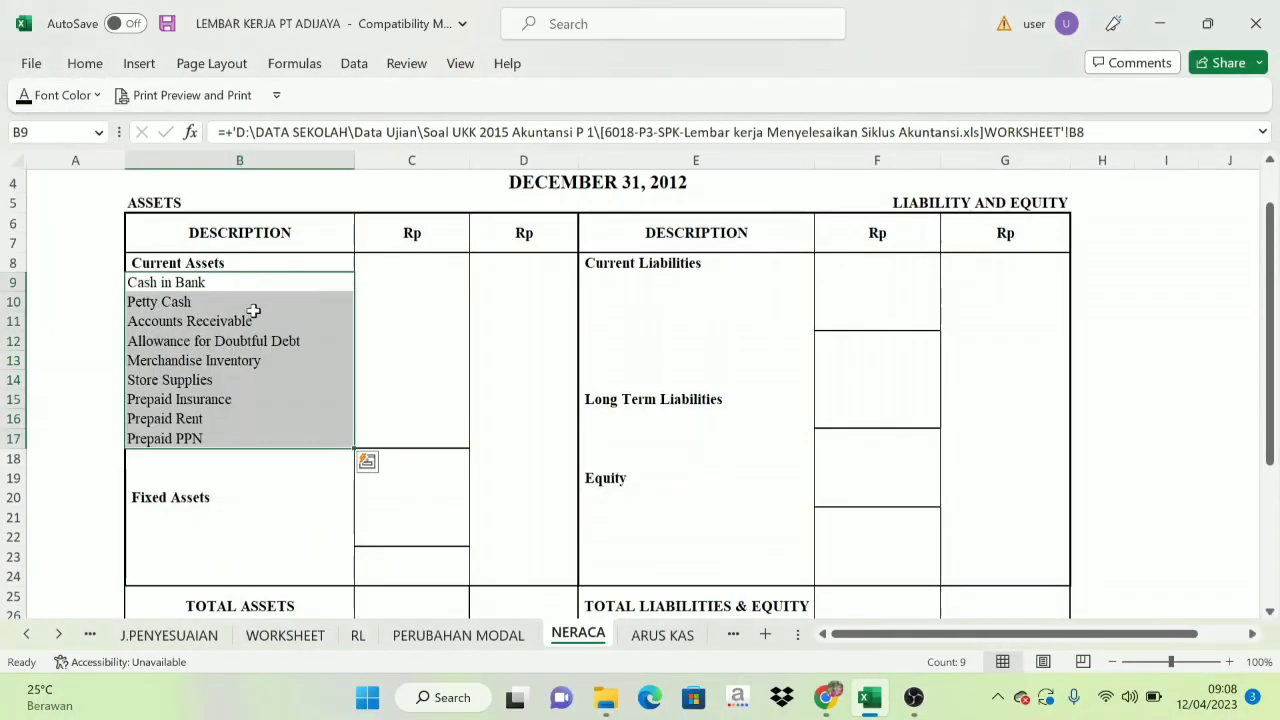
{"action": "left_click", "coordinate": [284, 358]}
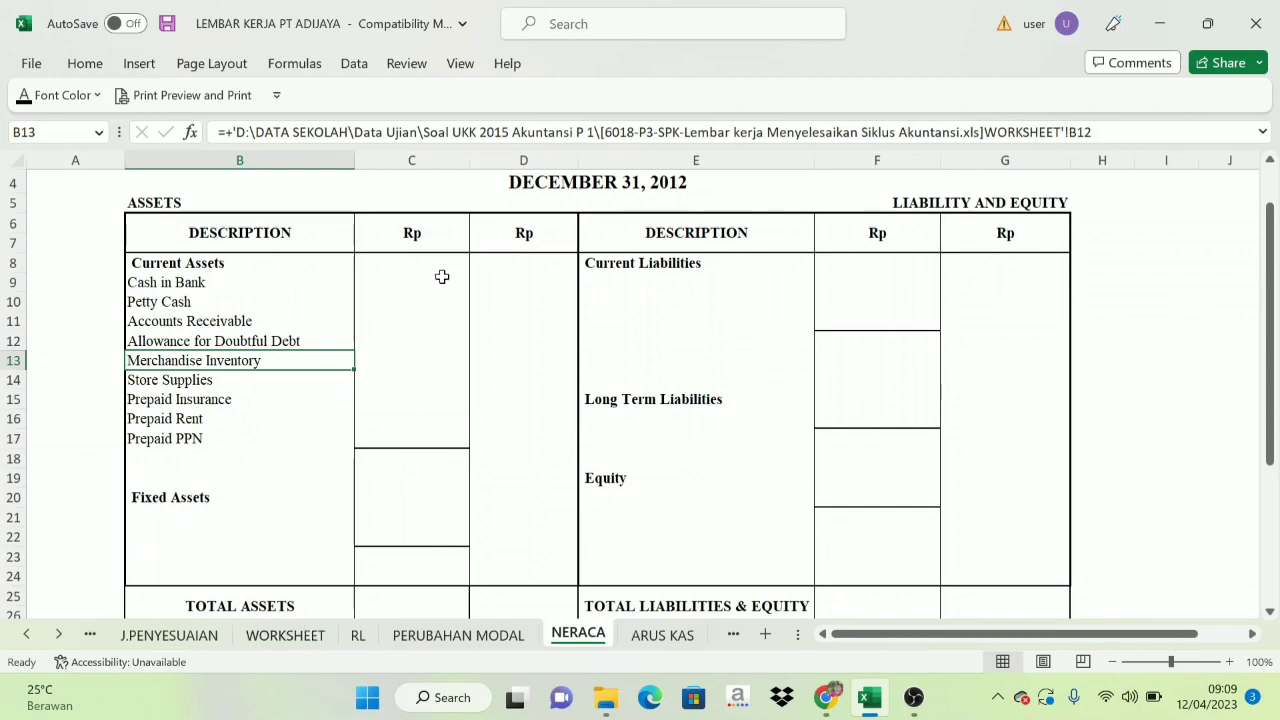
Review the current assets' Balance Sheet amounts on the WORKSHEET sheet and set the NERACA amounts in C8:C17 to black font.
{"action": "left_click", "coordinate": [285, 635]}
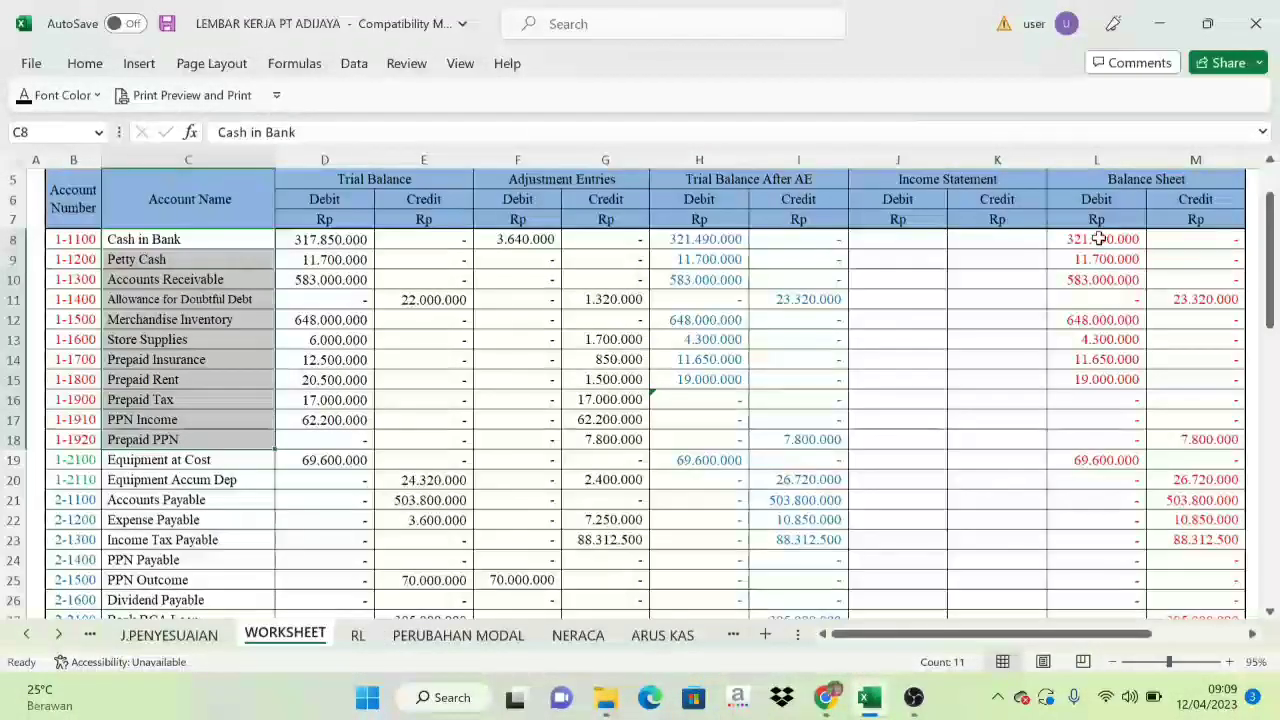
{"action": "left_click_drag", "start_coordinate": [1097, 238], "coordinate": [1163, 429]}
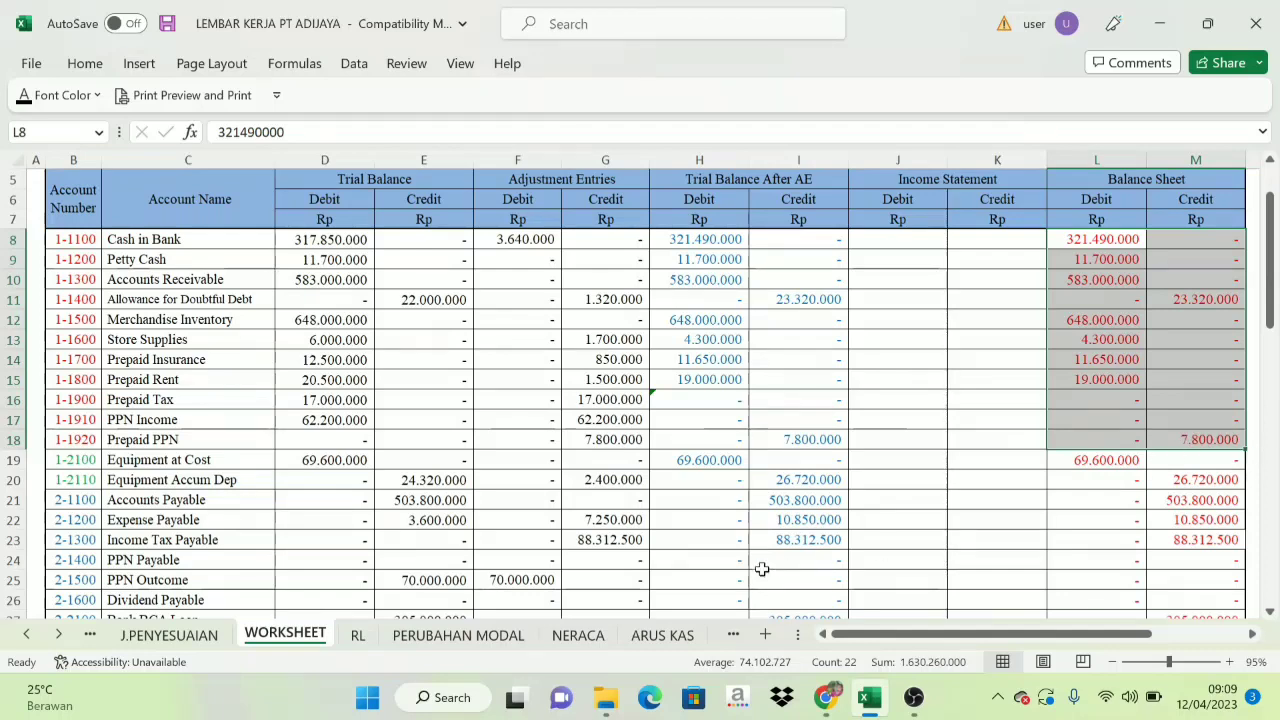
{"action": "left_click", "coordinate": [578, 636]}
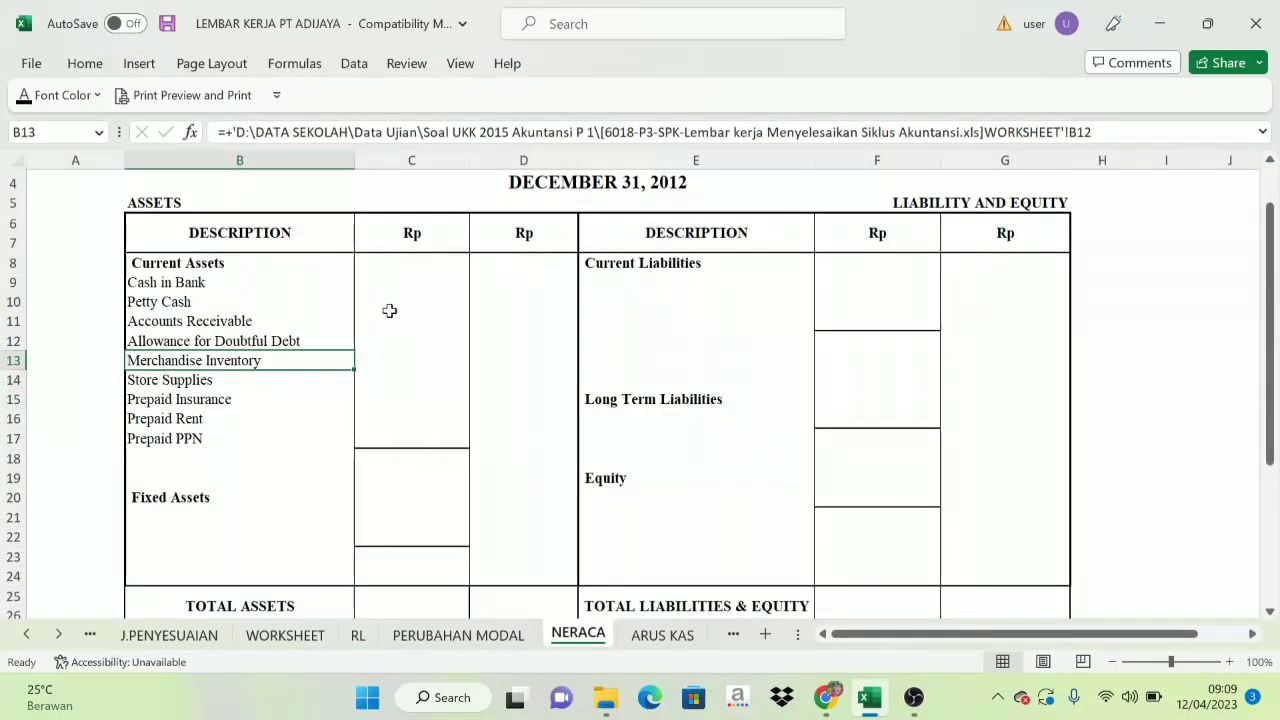
{"action": "left_click_drag", "start_coordinate": [378, 267], "coordinate": [370, 439]}
{"action": "key", "text": "ctrl+v"}
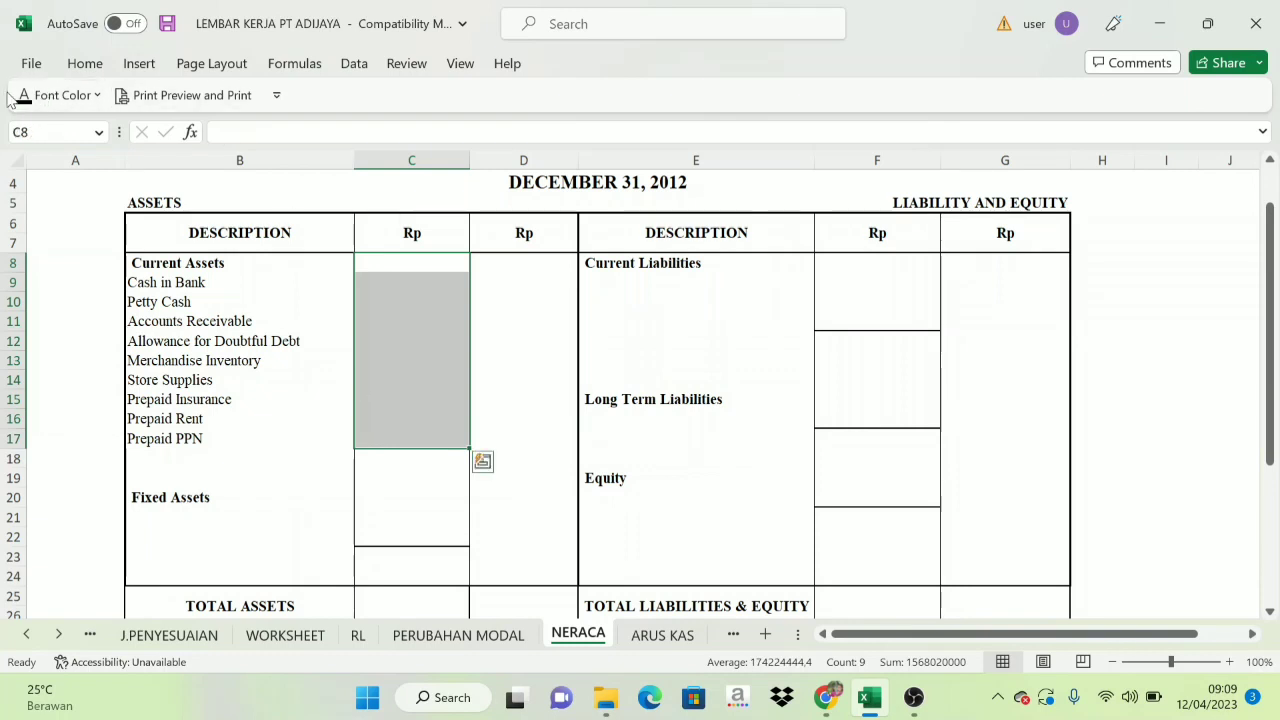
Compare the formulas behind the negative Allowance for Doubtful Debt and Prepaid PPN amounts on the NERACA sheet.
{"action": "left_click", "coordinate": [415, 344]}
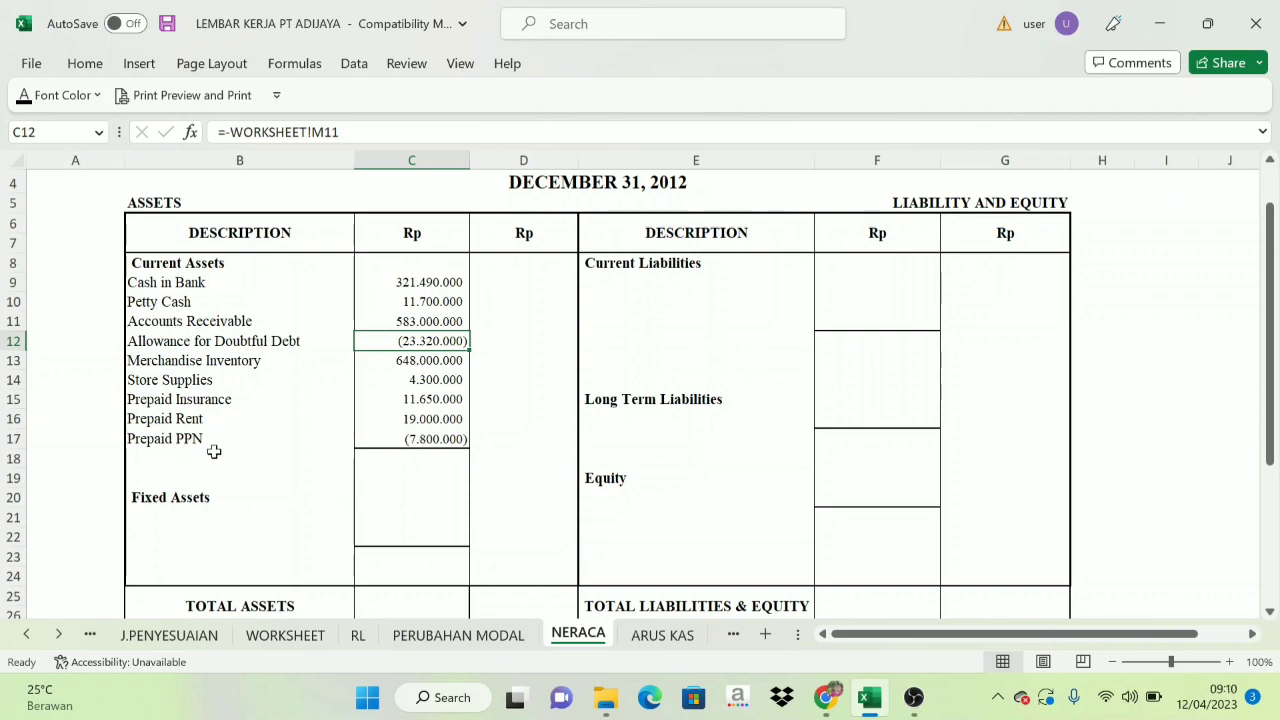
{"action": "left_click", "coordinate": [427, 441]}
{"action": "left_click", "coordinate": [420, 344]}
{"action": "left_click", "coordinate": [419, 436]}
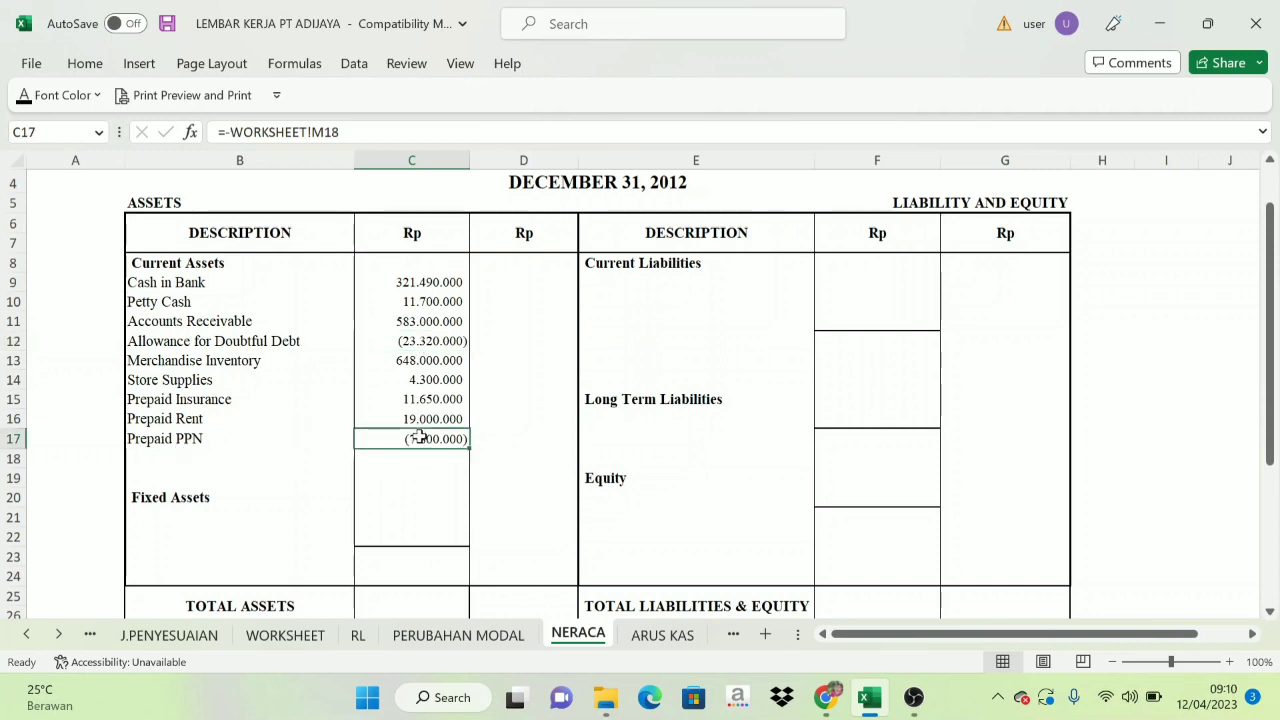
{"action": "left_click", "coordinate": [413, 340]}
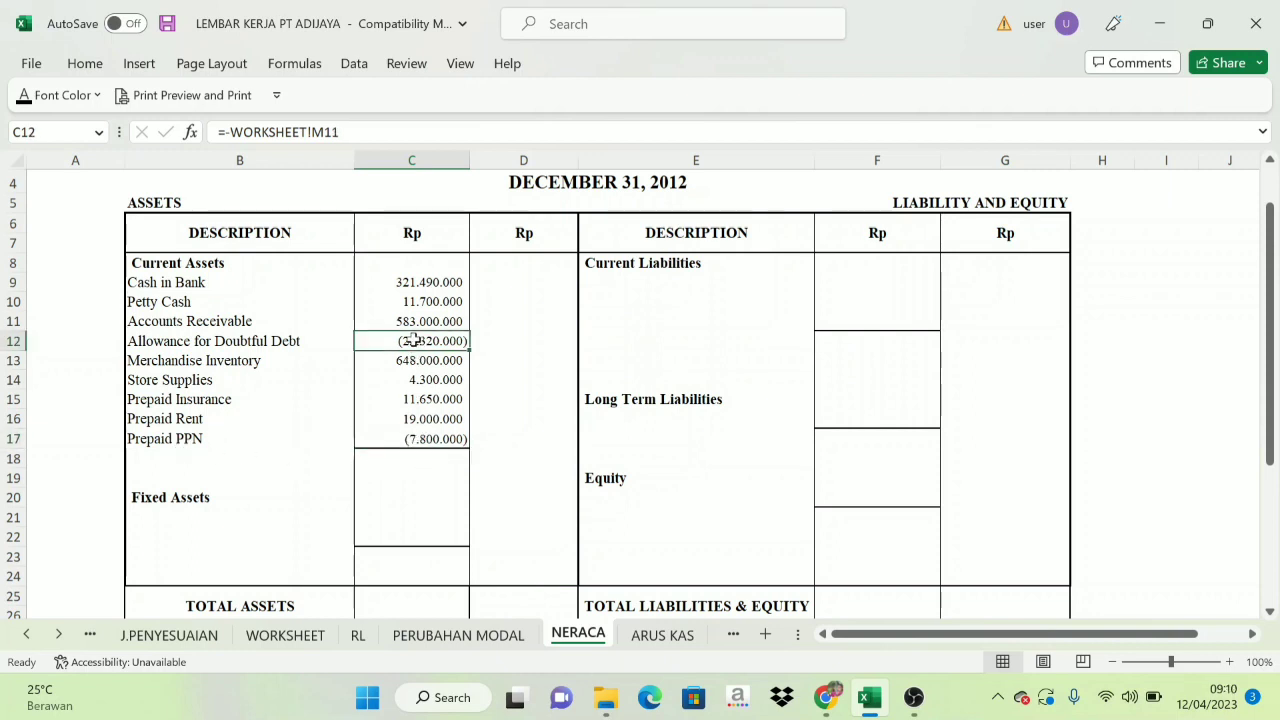
{"action": "left_click", "coordinate": [418, 438]}
{"action": "left_click", "coordinate": [420, 345]}
{"action": "left_click", "coordinate": [418, 443]}
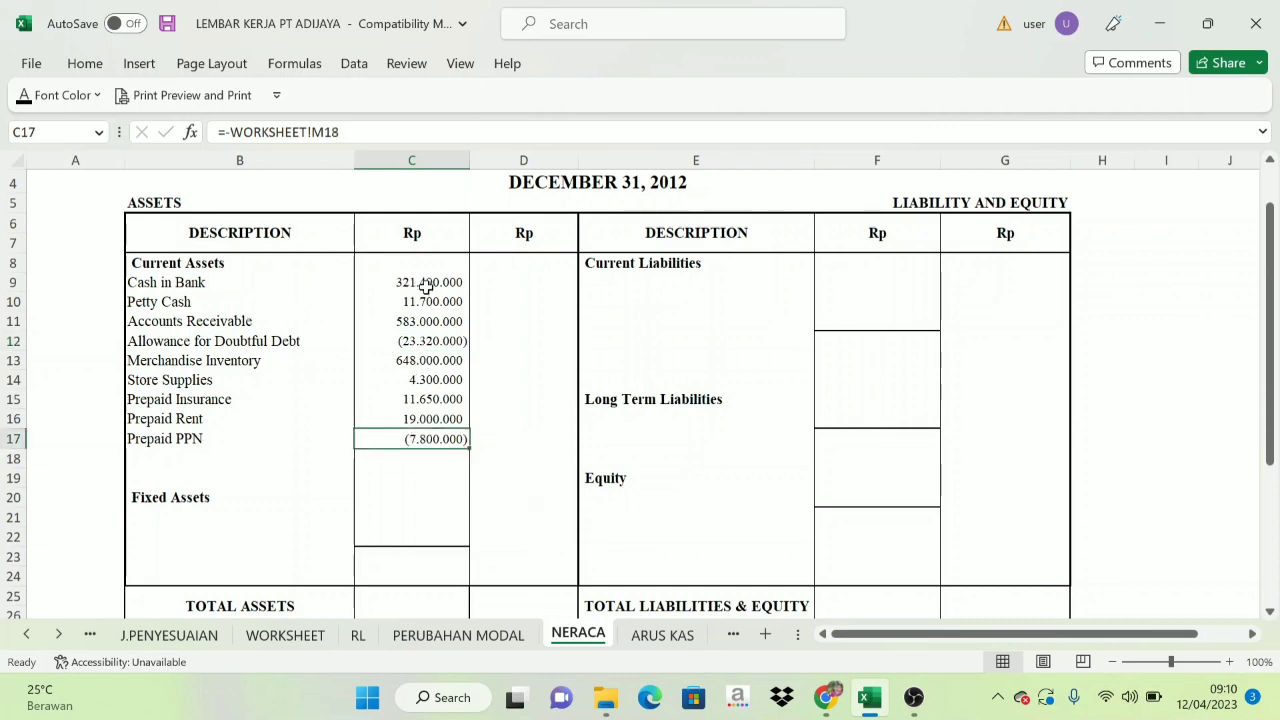
Set the current assets total in D18, which sums C9:C17, and its Total Current Assets label in B18 to black font.
{"action": "left_click_drag", "start_coordinate": [420, 283], "coordinate": [393, 432]}
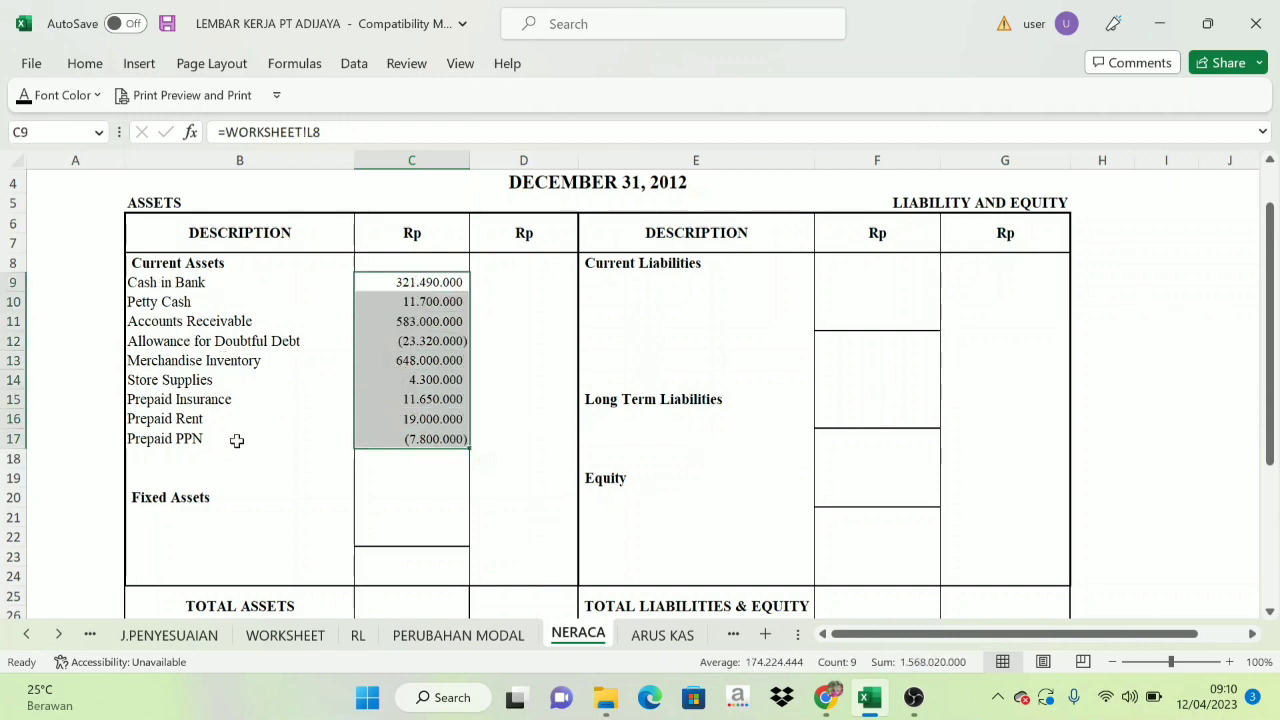
{"action": "left_click", "coordinate": [550, 458]}
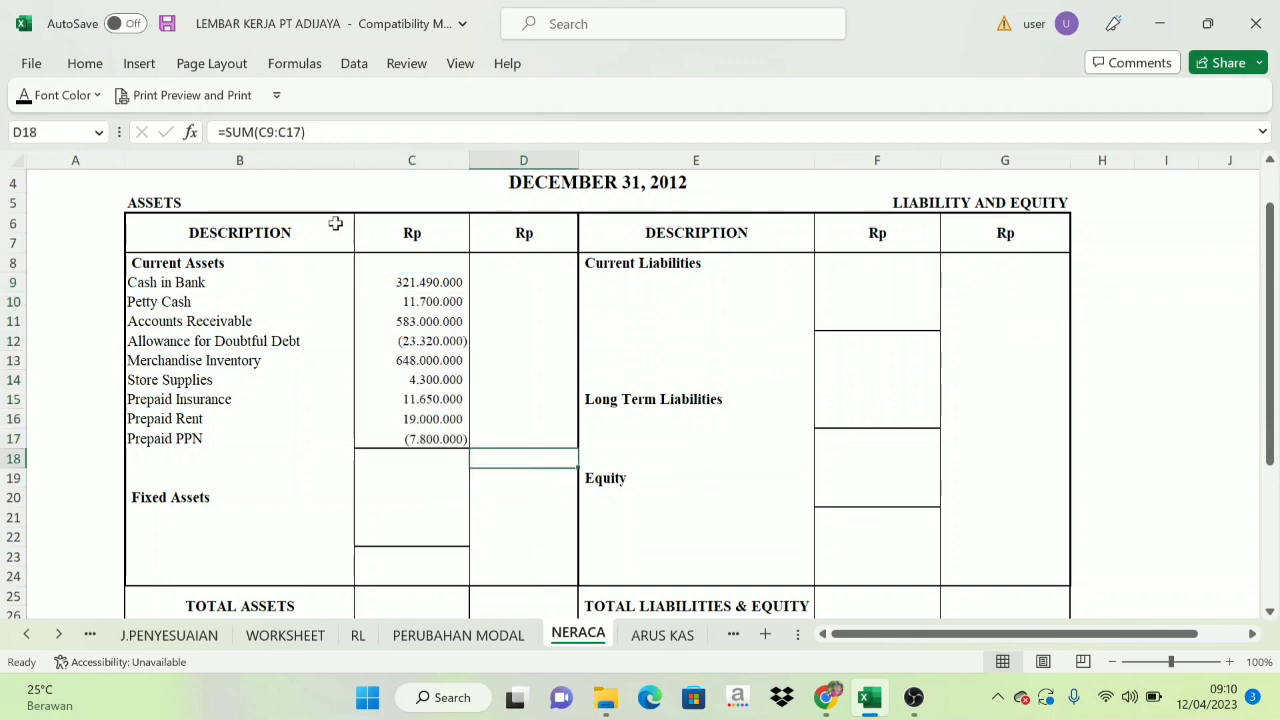
{"action": "left_click", "coordinate": [23, 99]}
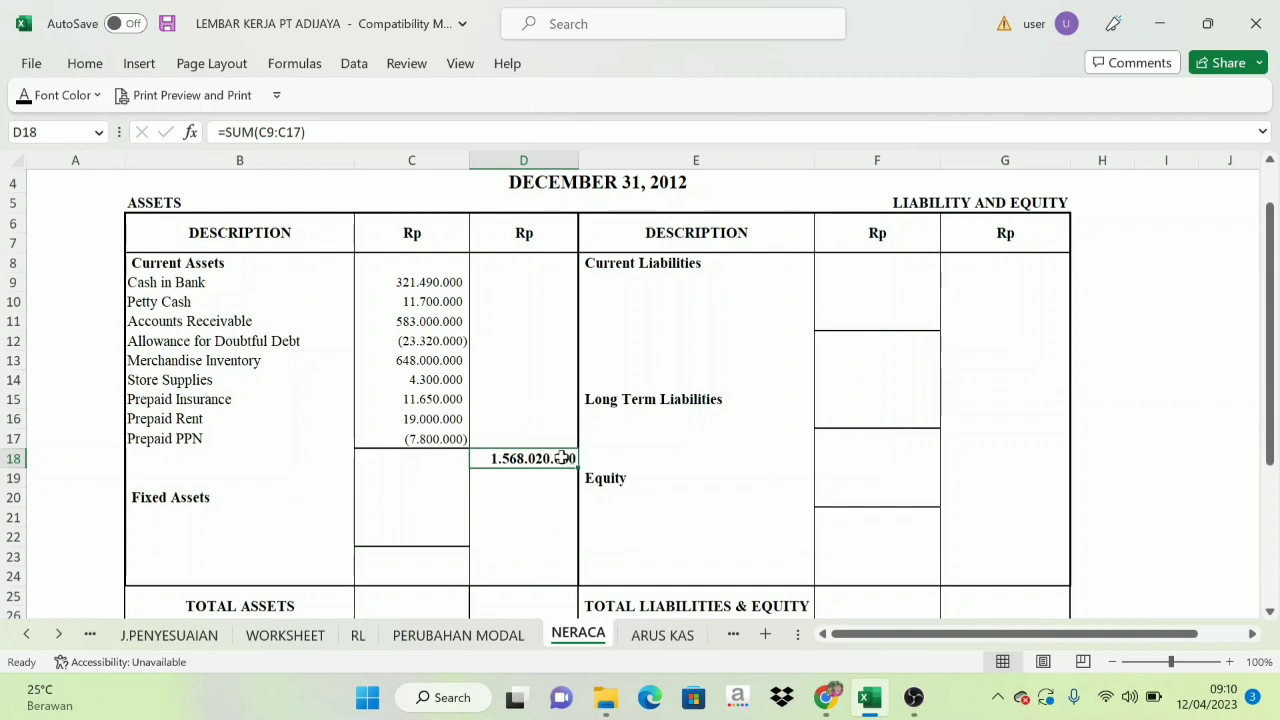
{"action": "left_click", "coordinate": [320, 457]}
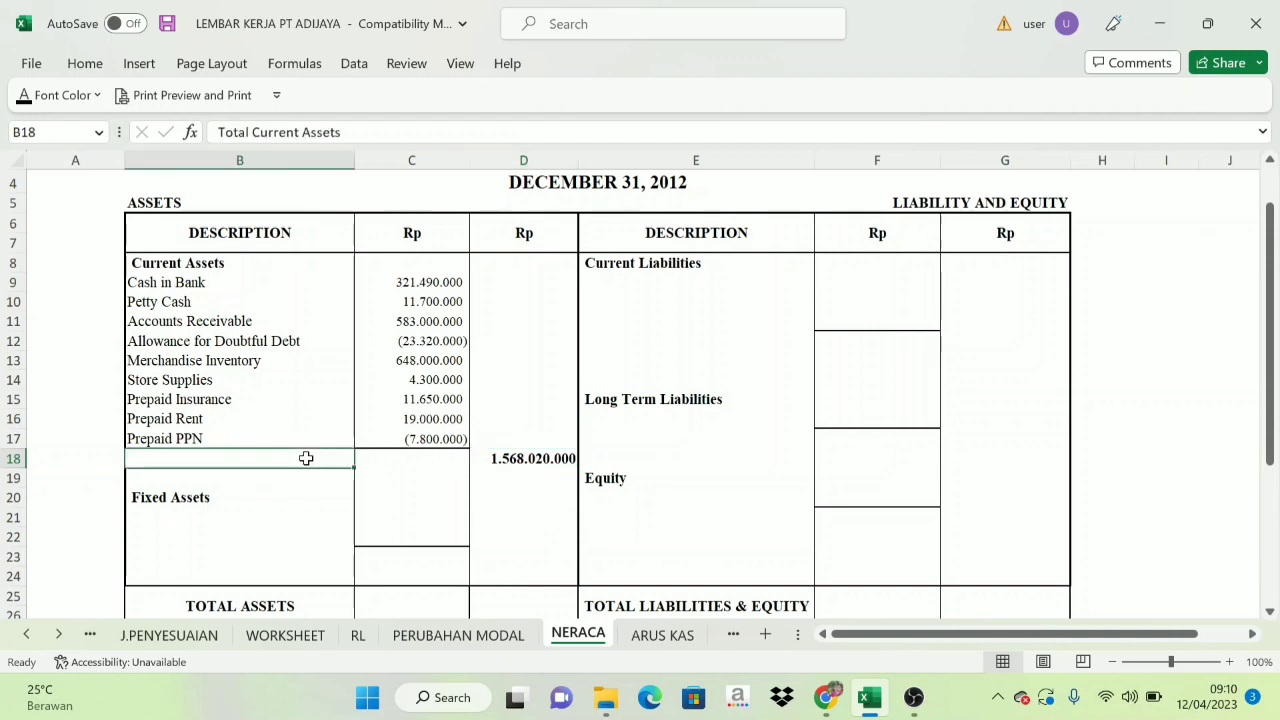
{"action": "left_click", "coordinate": [24, 95]}
{"action": "left_click", "coordinate": [738, 460]}
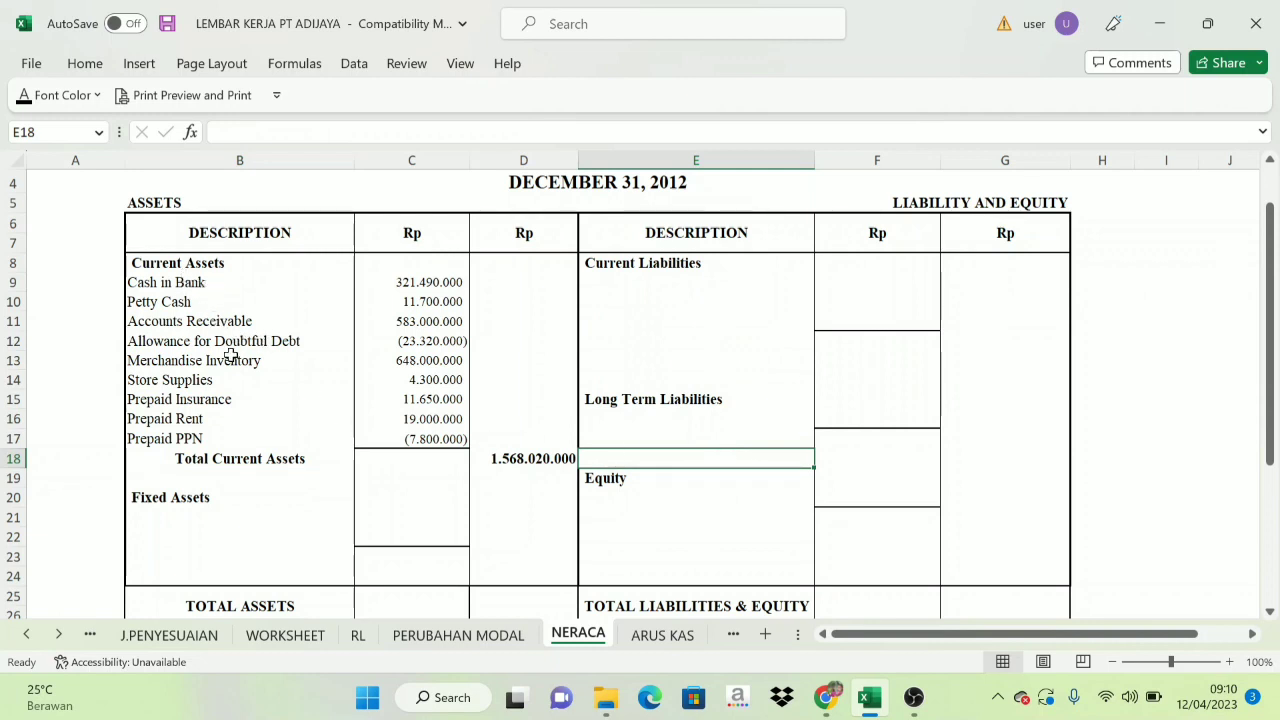
Check the two equipment accounts on the WORKSHEET sheet and set the NERACA names Equipment and Equipment Accum. Depreciation (B21:B22) to black font.
{"action": "scroll", "coordinate": [235, 475], "scroll_direction": "down", "scroll_amount": 1}
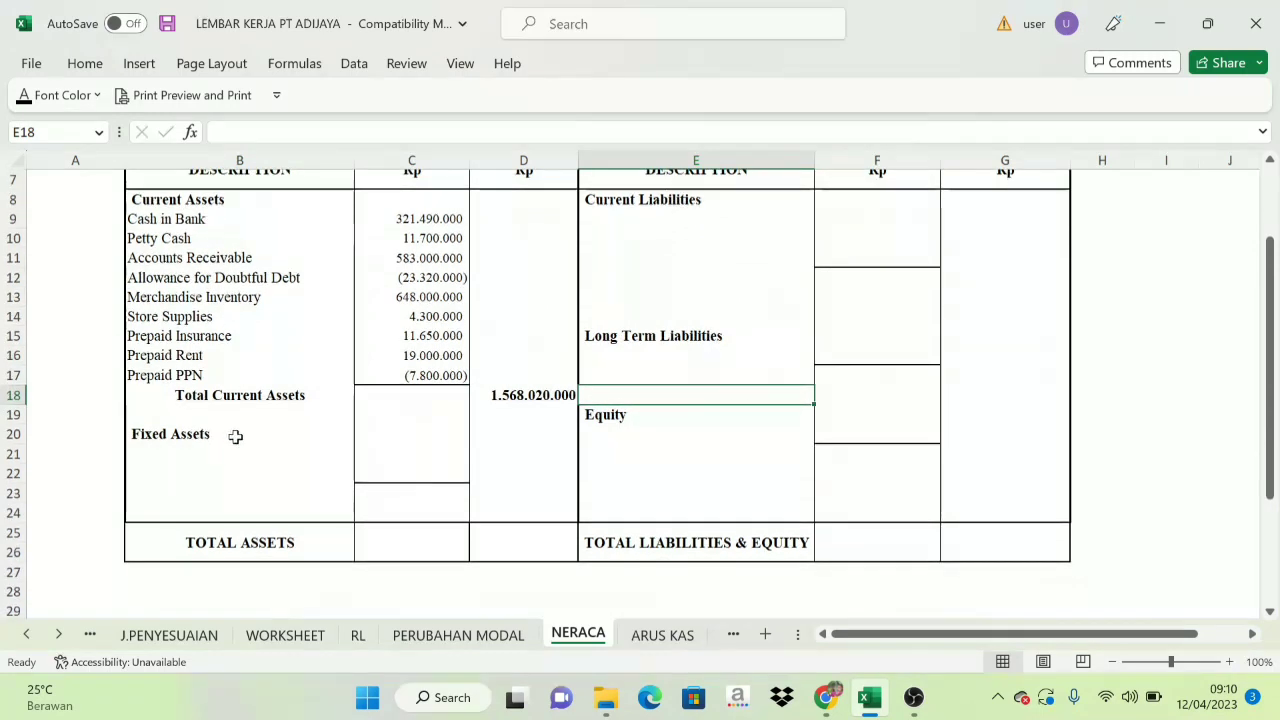
{"action": "left_click", "coordinate": [163, 437]}
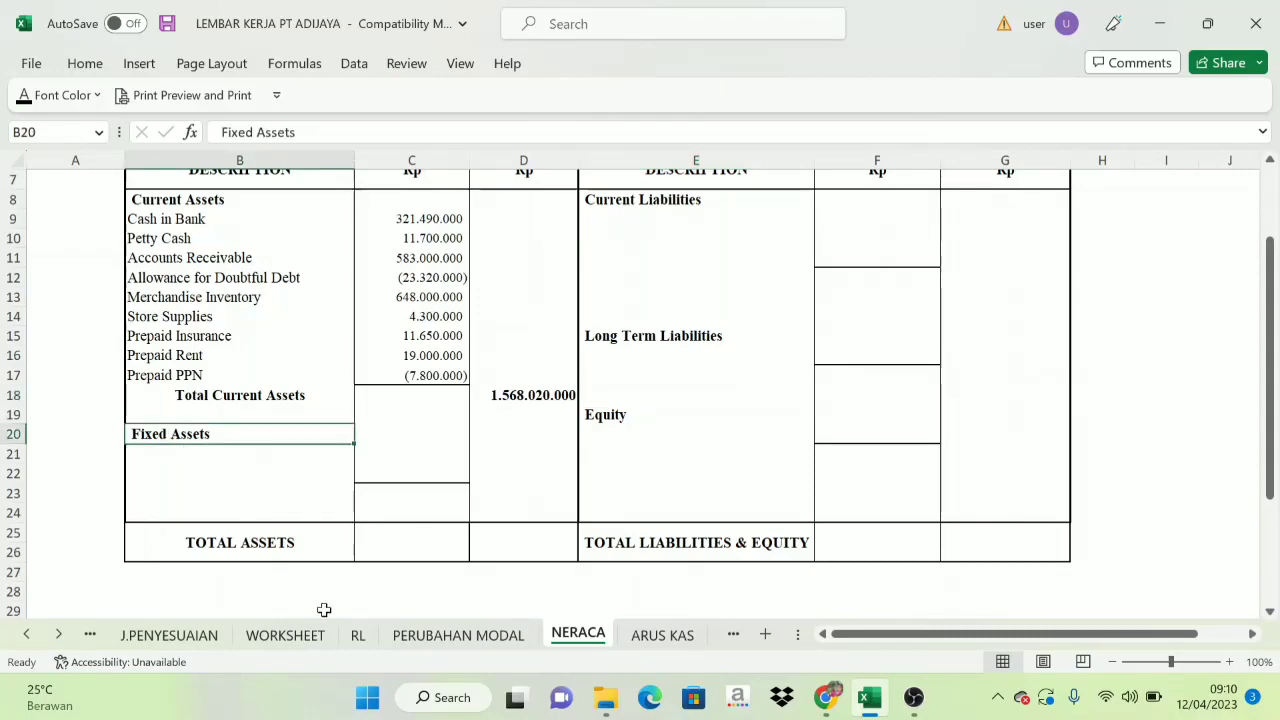
{"action": "left_click", "coordinate": [284, 636]}
{"action": "scroll", "coordinate": [163, 522], "scroll_direction": "down", "scroll_amount": 1}
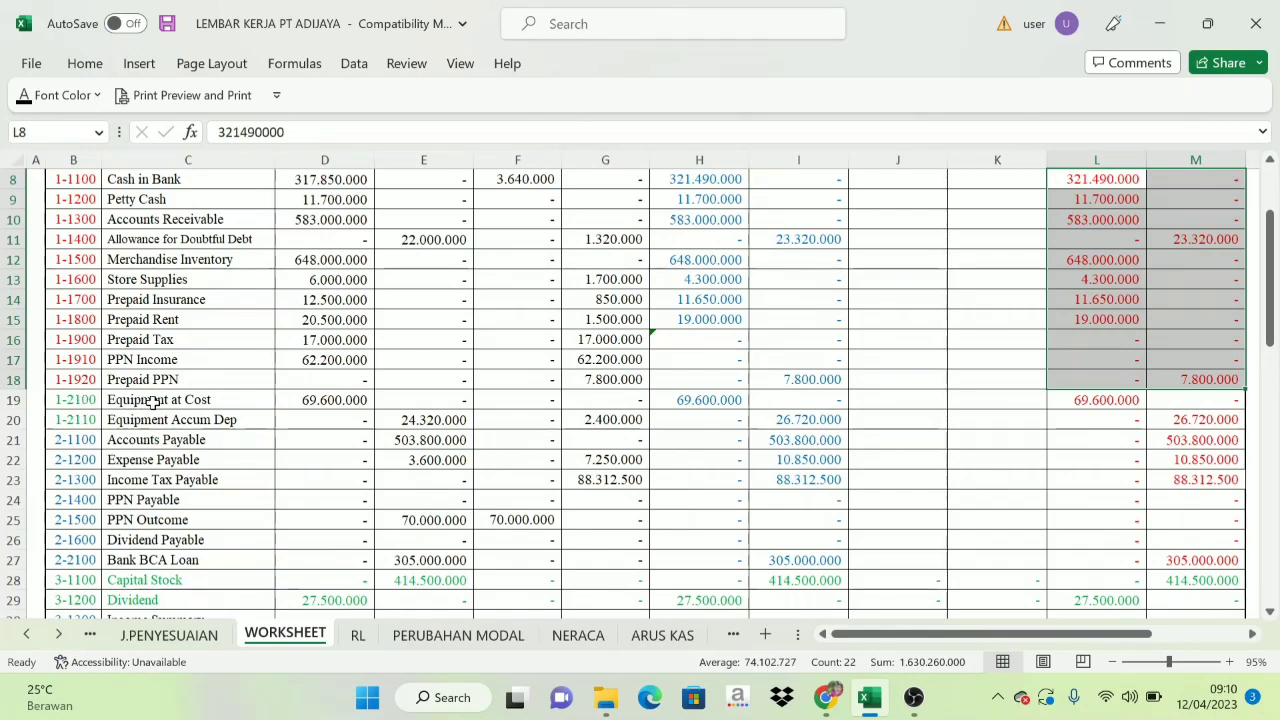
{"action": "left_click_drag", "start_coordinate": [152, 401], "coordinate": [152, 418]}
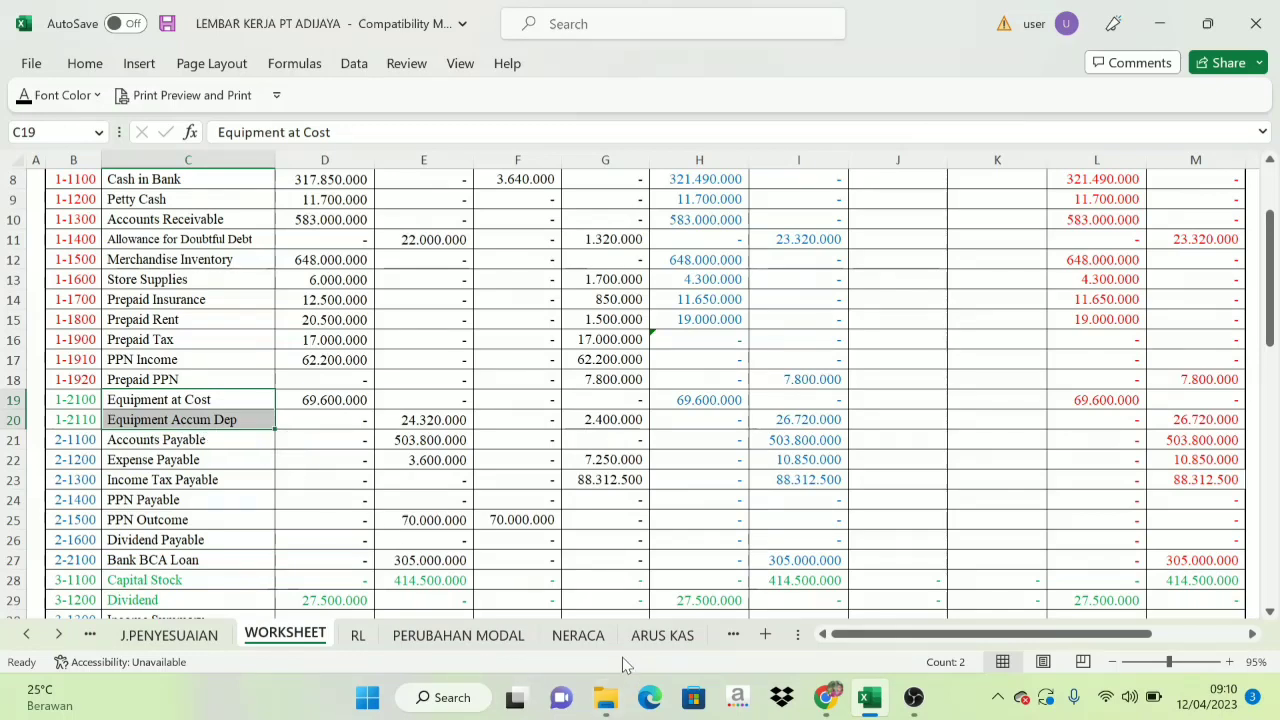
{"action": "left_click", "coordinate": [578, 635]}
{"action": "left_click_drag", "start_coordinate": [163, 460], "coordinate": [163, 469]}
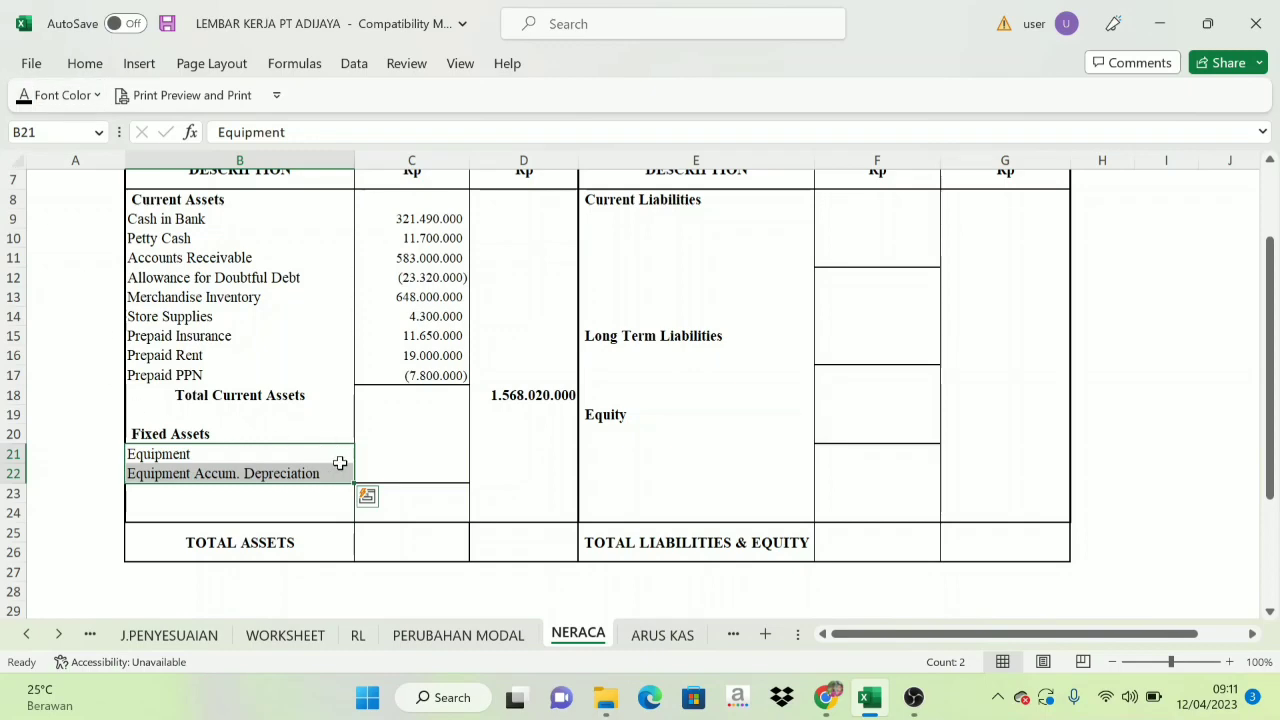
Review the equipment accounts' Balance Sheet amounts on the WORKSHEET sheet and set the NERACA fixed asset amounts in C21:C22 to black font.
{"action": "left_click", "coordinate": [395, 468]}
{"action": "left_click", "coordinate": [284, 635]}
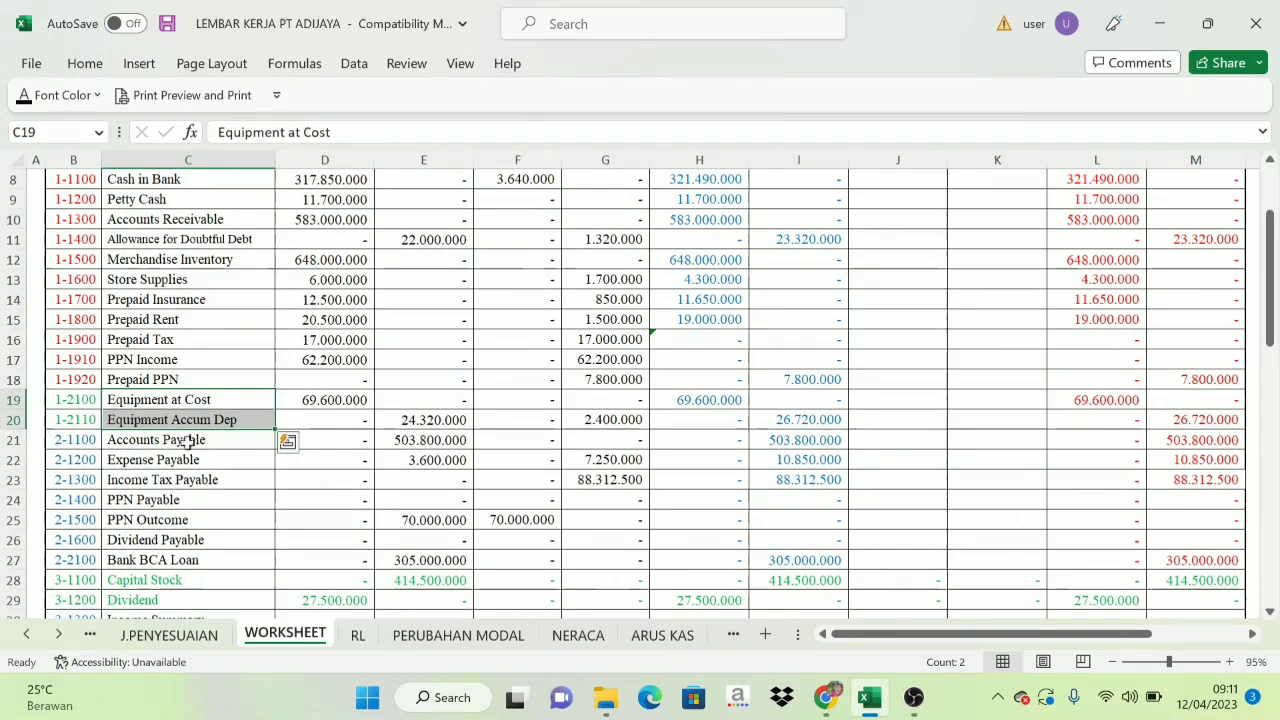
{"action": "left_click_drag", "start_coordinate": [1110, 400], "coordinate": [1192, 421]}
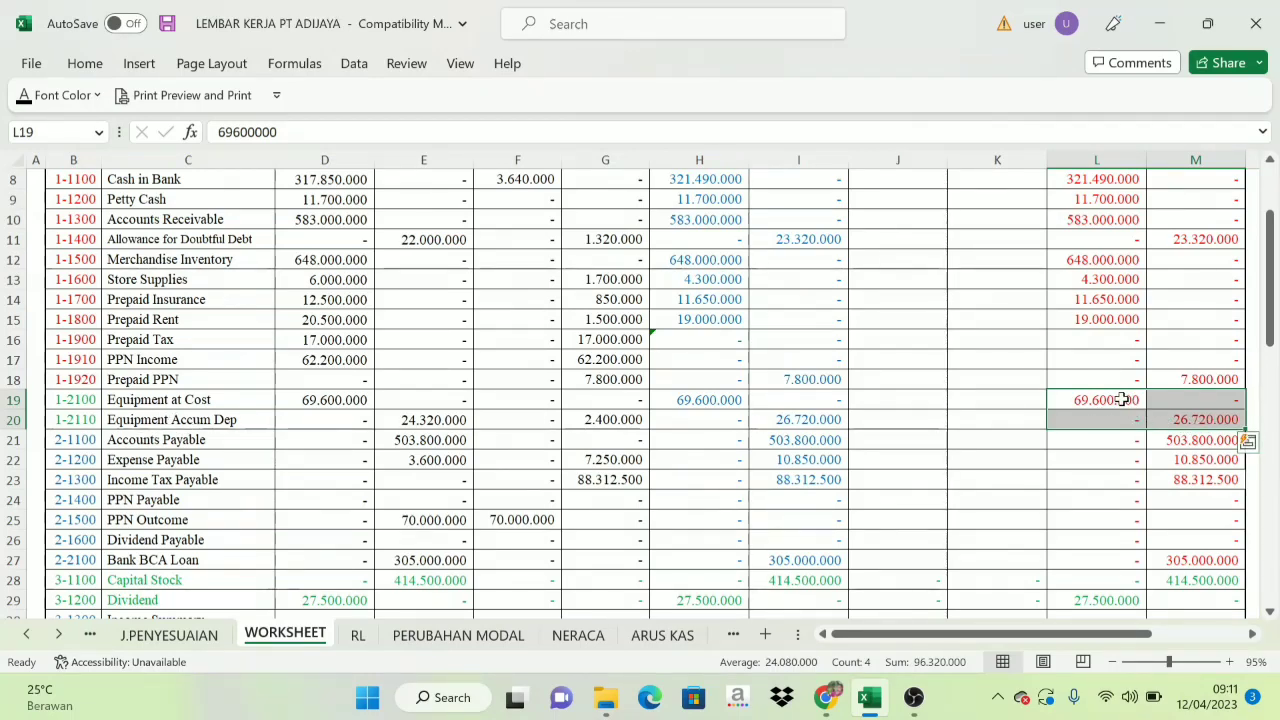
{"action": "left_click", "coordinate": [578, 634]}
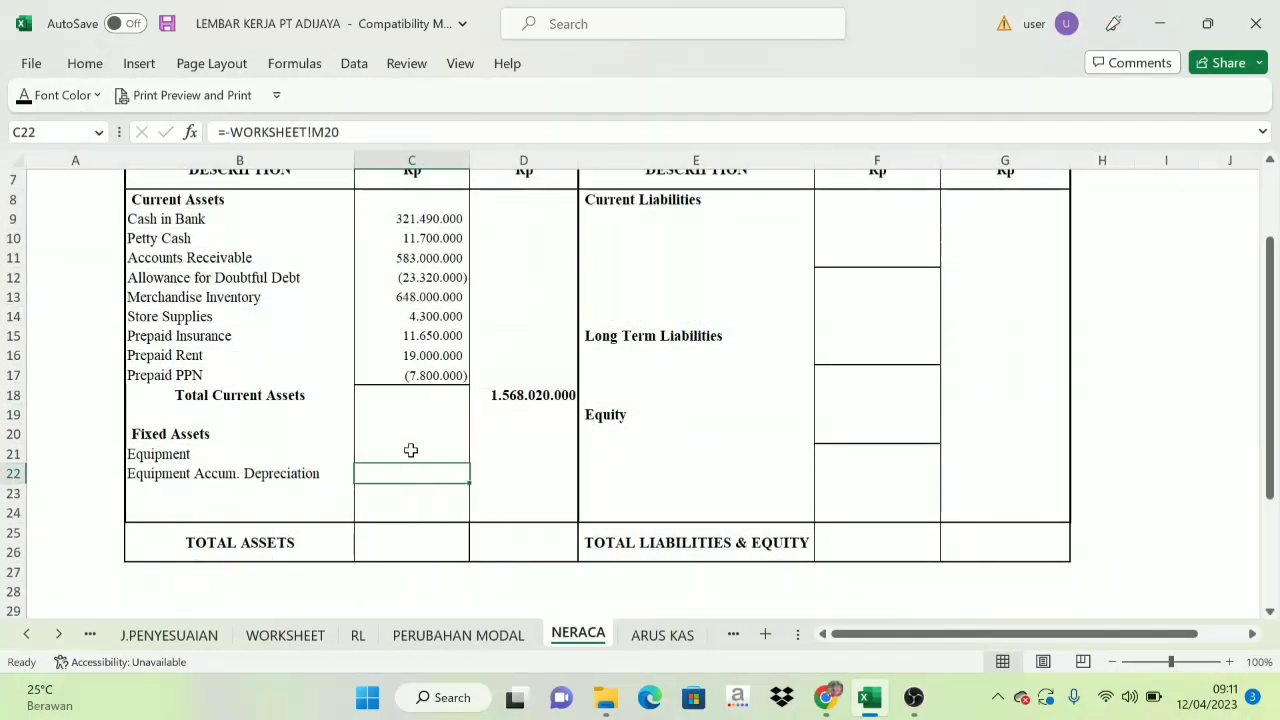
{"action": "left_click_drag", "start_coordinate": [411, 450], "coordinate": [408, 474]}
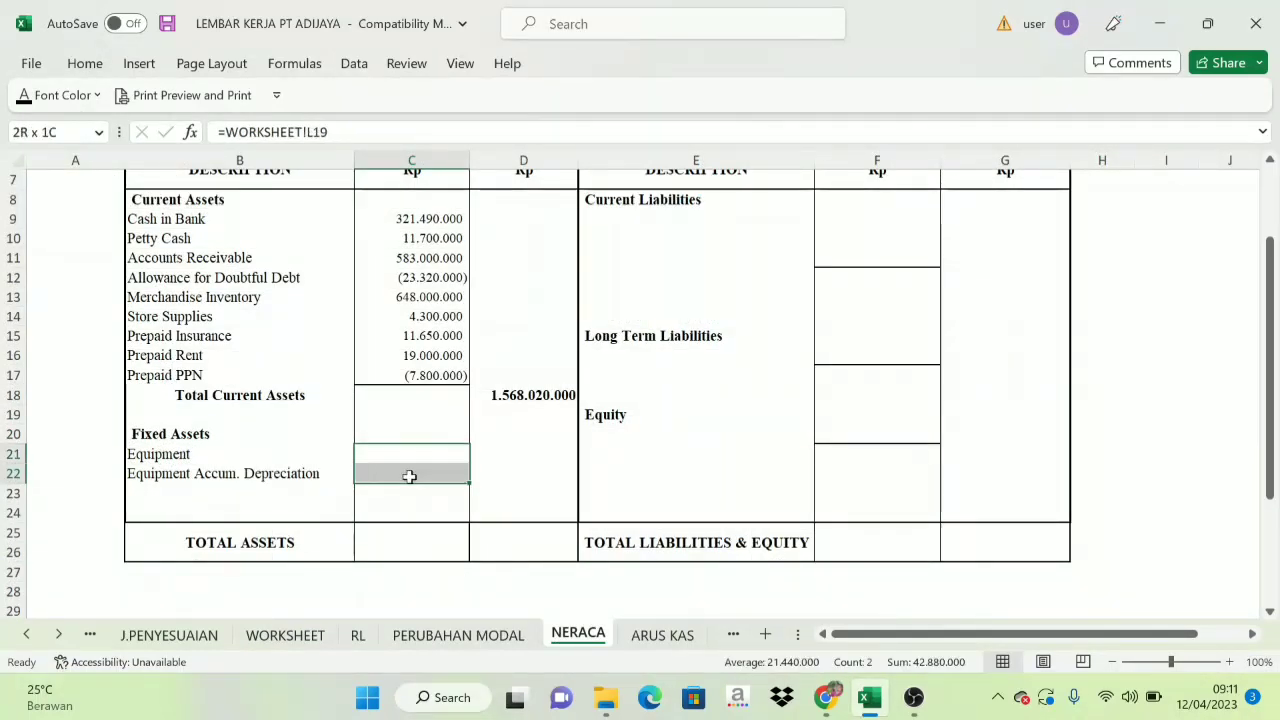
{"action": "left_click", "coordinate": [28, 98]}
{"action": "left_click", "coordinate": [457, 474]}
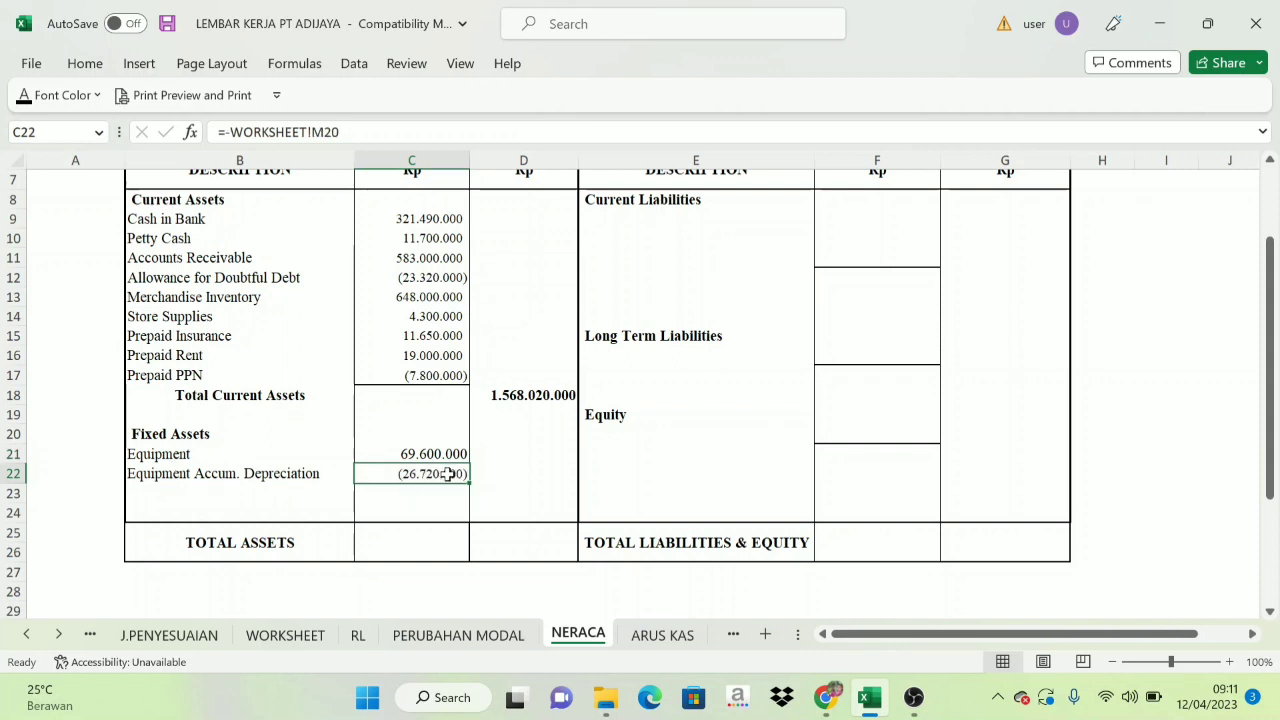
Set the fixed assets total in D23, which sums C21:C22, and its Total Fixed Assets label in B23 to black font.
{"action": "left_click", "coordinate": [436, 508]}
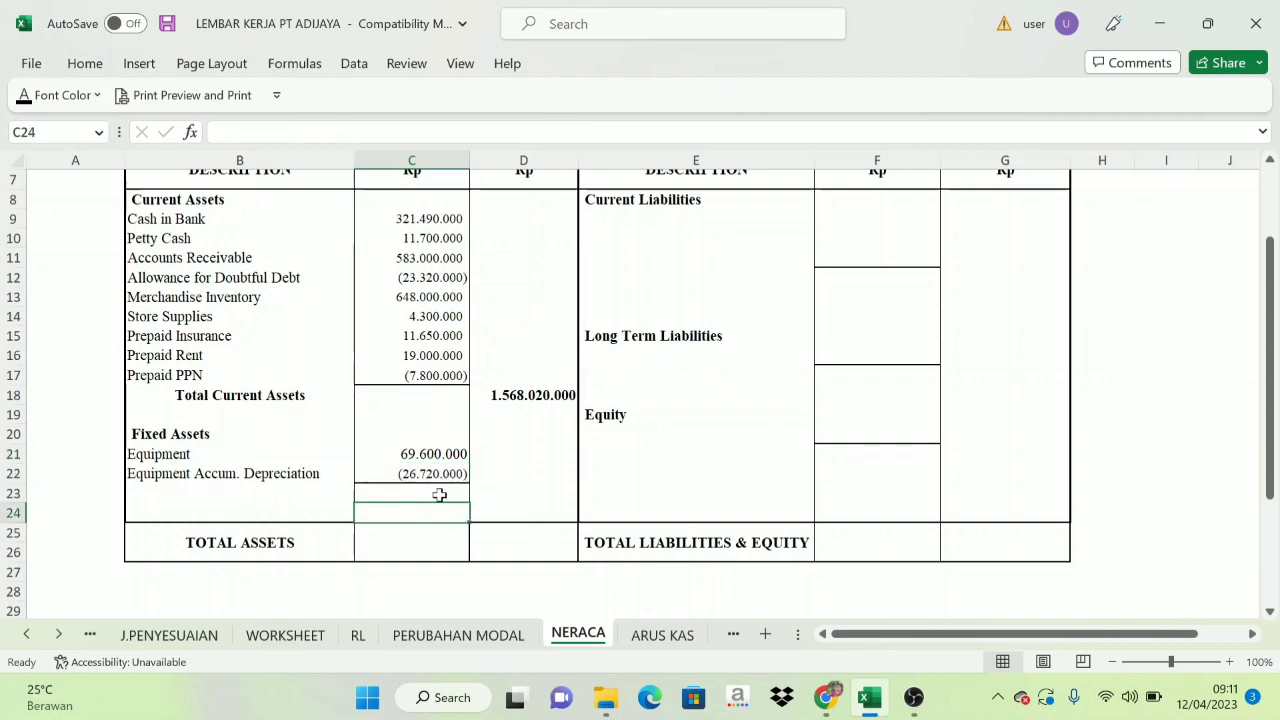
{"action": "left_click", "coordinate": [507, 488]}
{"action": "left_click_drag", "start_coordinate": [424, 458], "coordinate": [359, 474]}
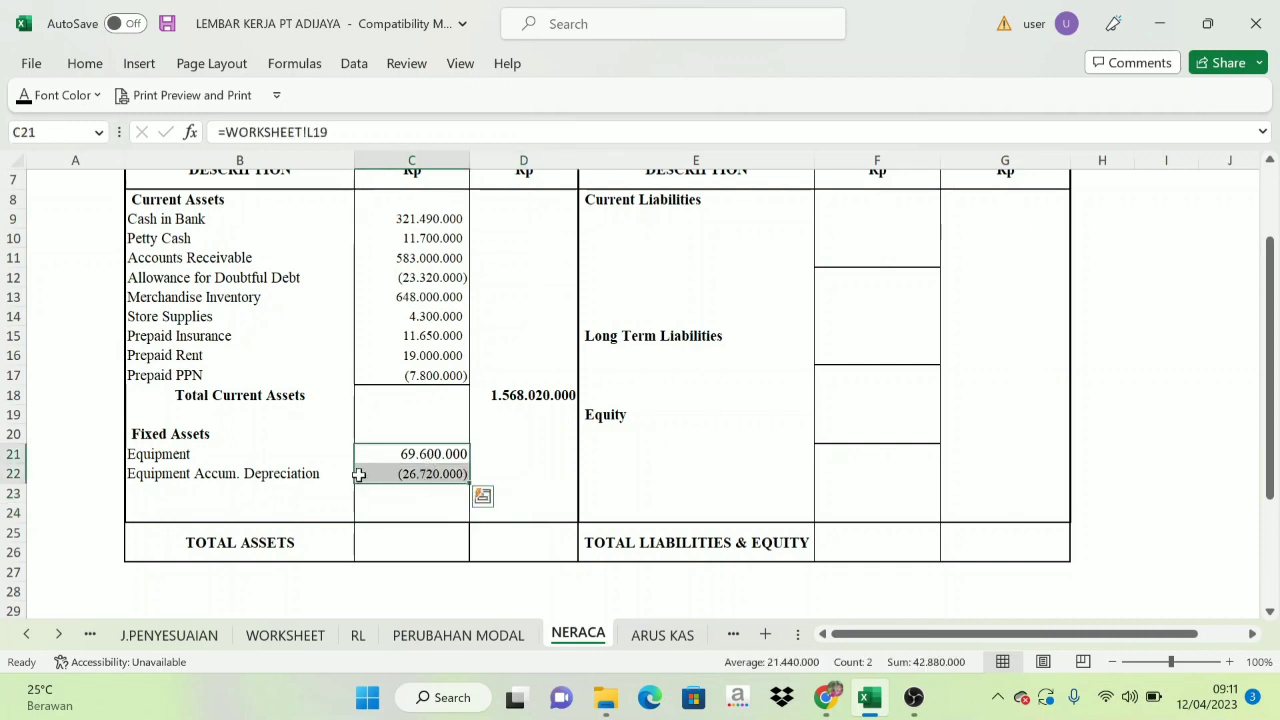
{"action": "left_click", "coordinate": [545, 496]}
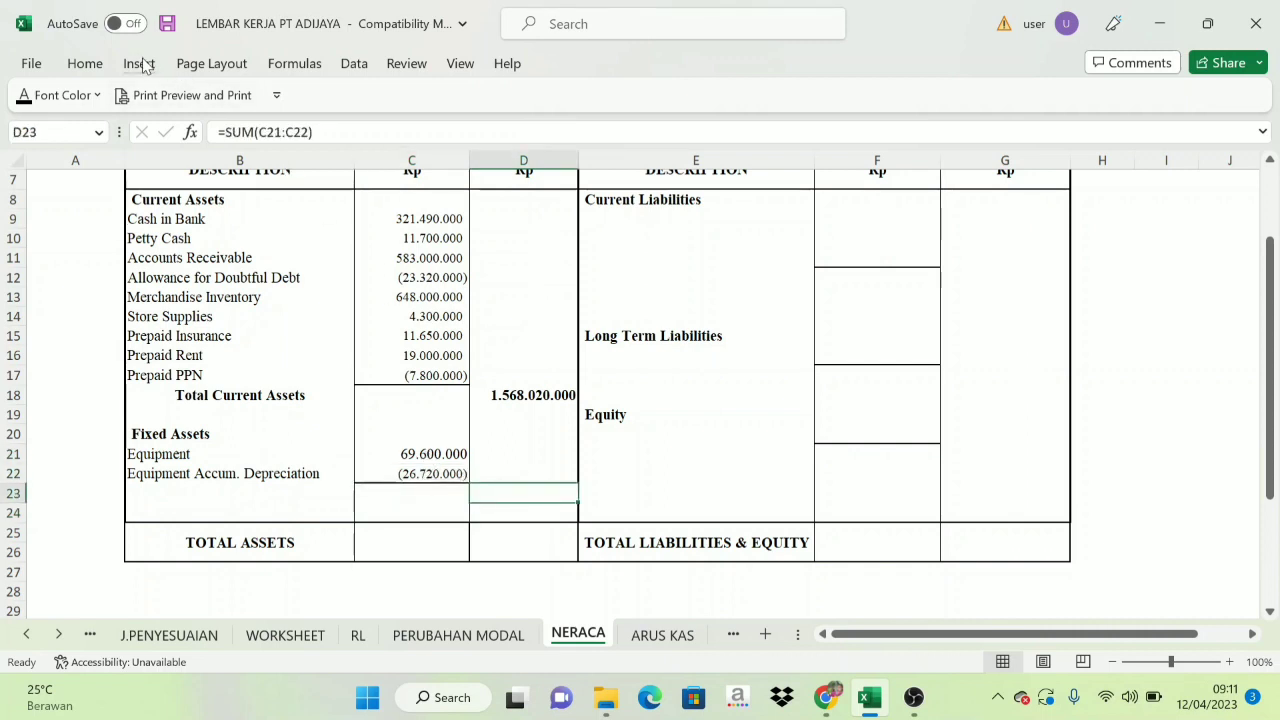
{"action": "left_click", "coordinate": [24, 98]}
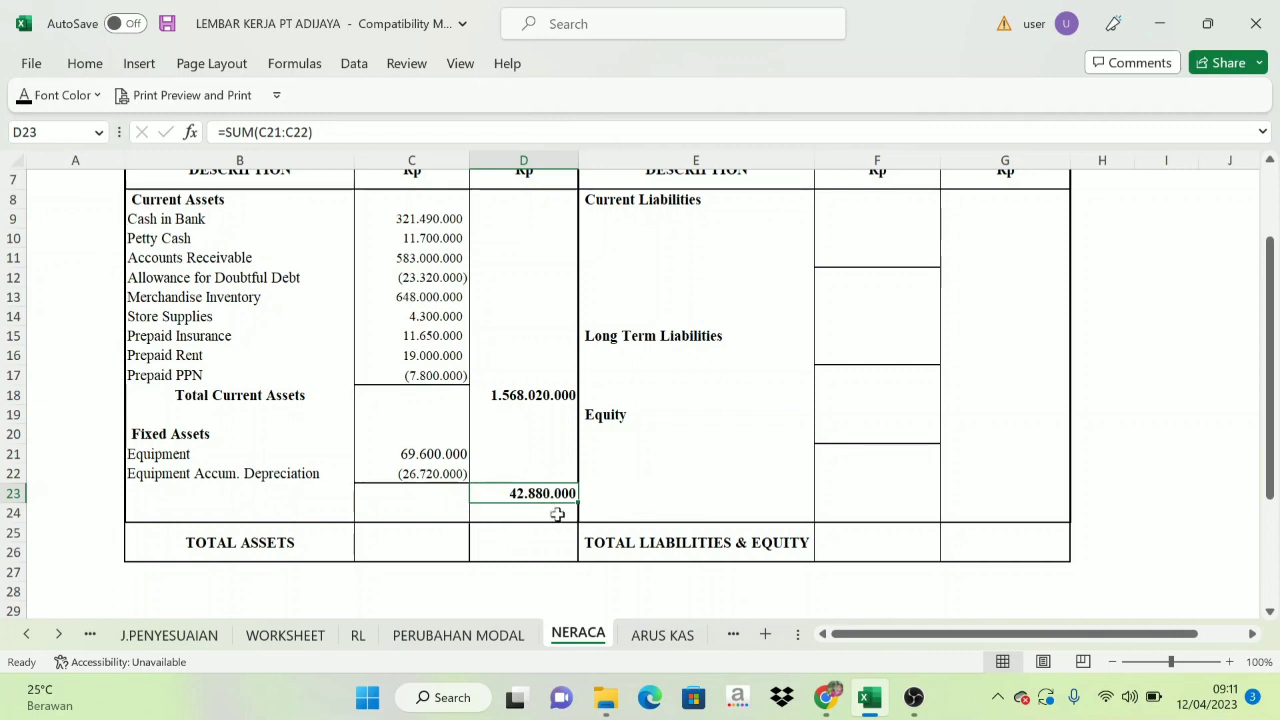
{"action": "left_click", "coordinate": [536, 553]}
{"action": "left_click", "coordinate": [320, 490]}
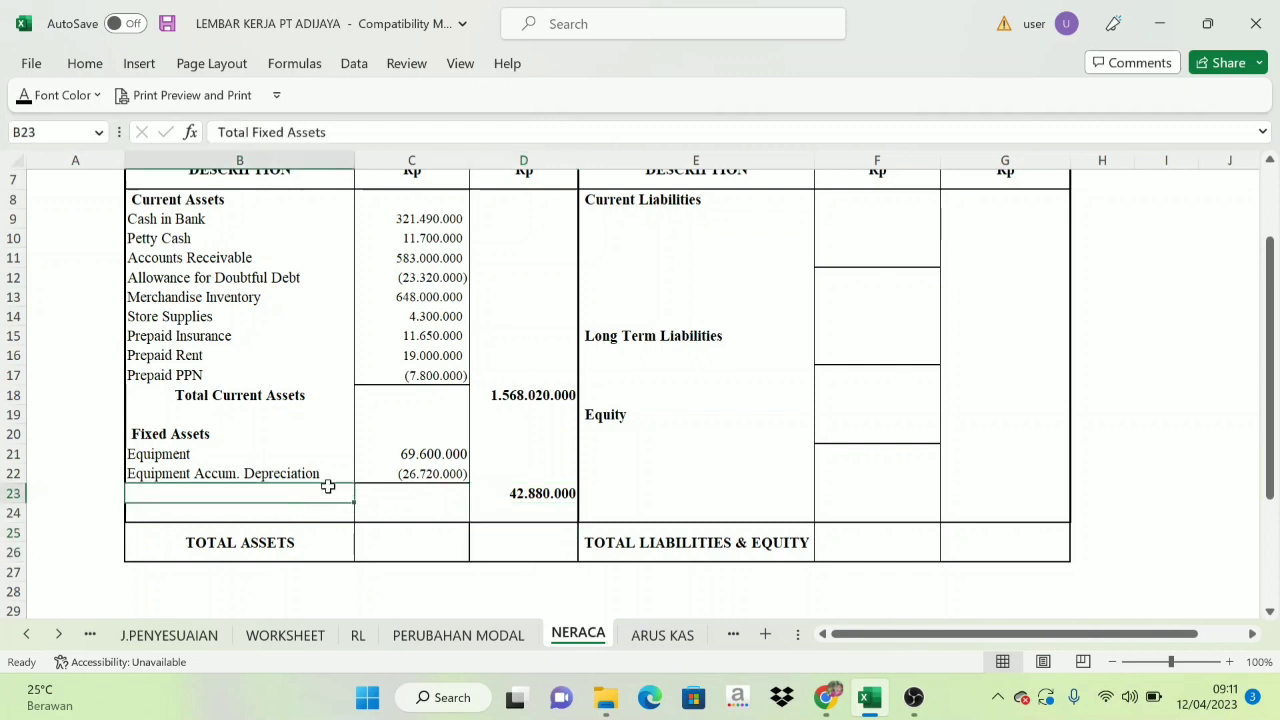
{"action": "left_click", "coordinate": [24, 95]}
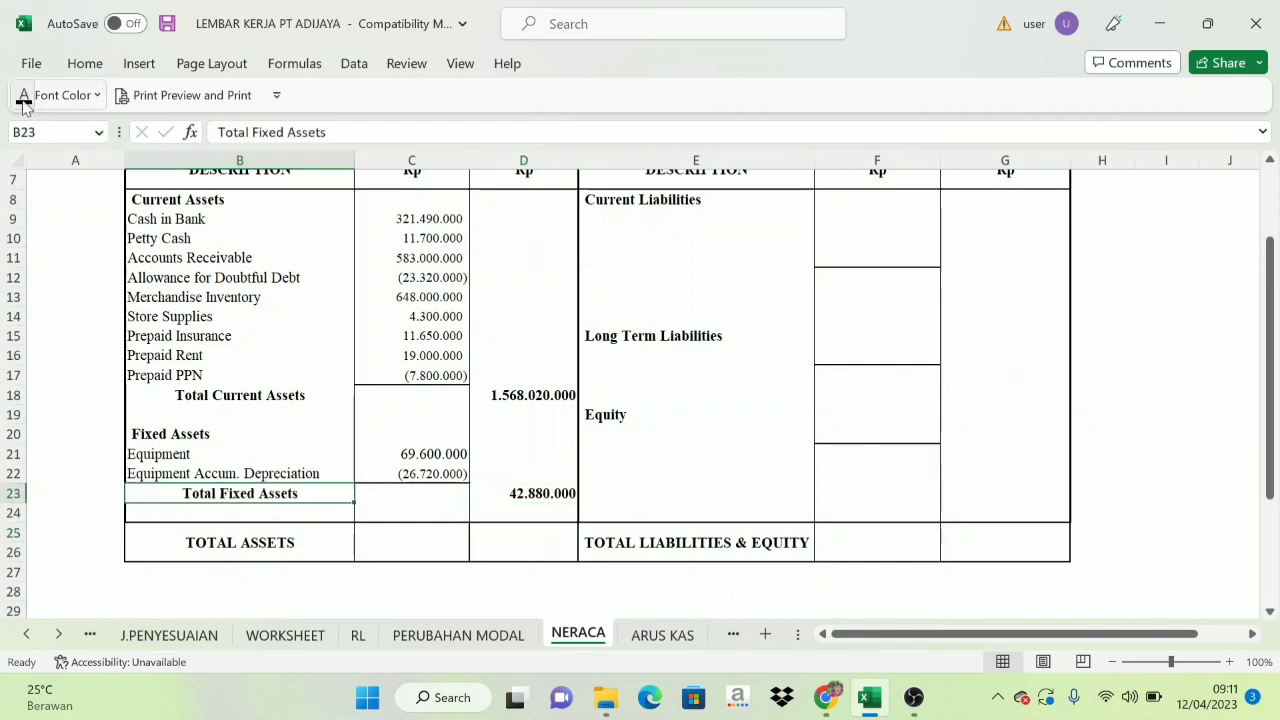
Review the current and fixed asset totals (D18, D23) on NERACA and set the total assets amount in D25, =(D18+D23), to black font.
{"action": "left_click", "coordinate": [724, 424]}
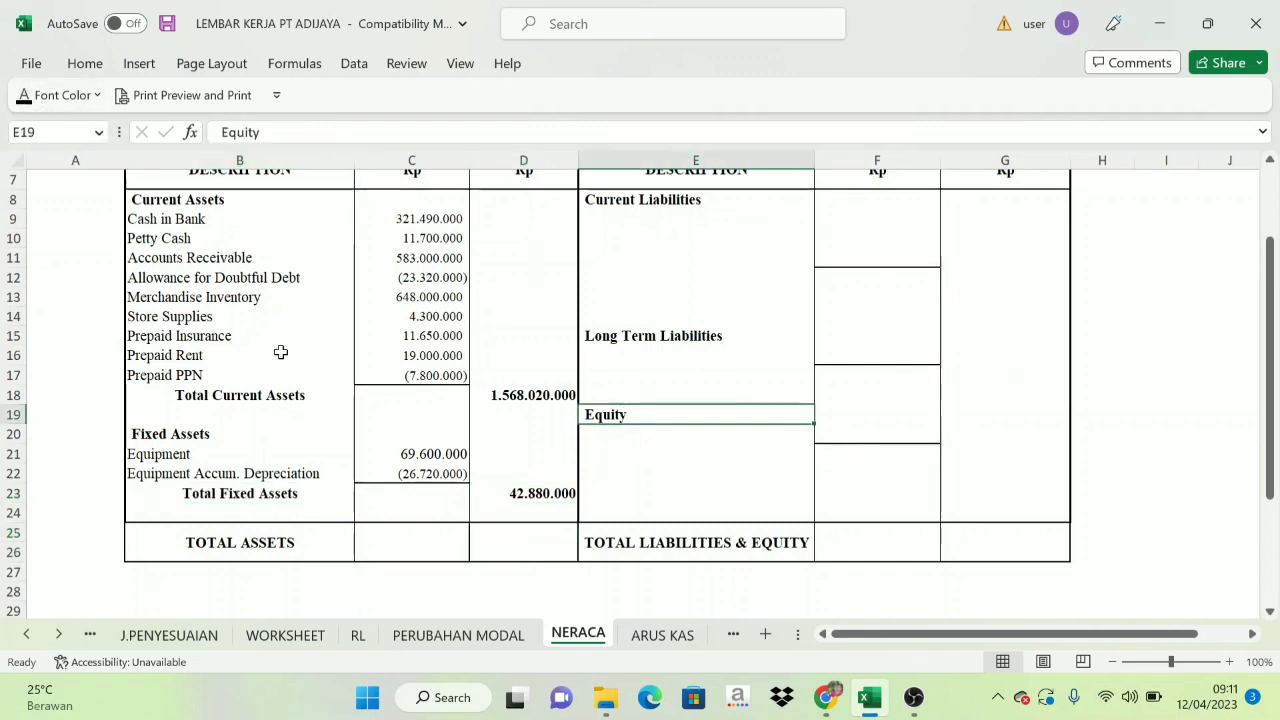
{"action": "scroll", "coordinate": [285, 348], "scroll_direction": "up", "scroll_amount": 1}
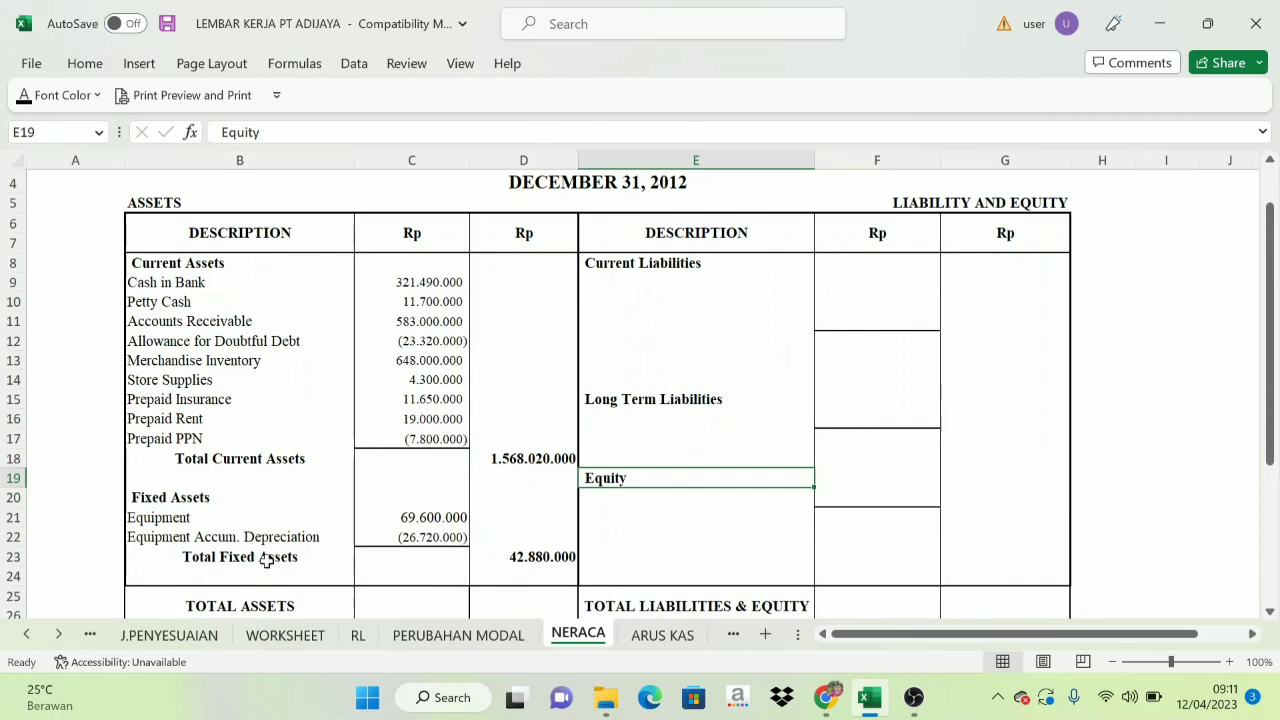
{"action": "left_click", "coordinate": [511, 446]}
{"action": "left_click", "coordinate": [524, 575]}
{"action": "left_click", "coordinate": [524, 560]}
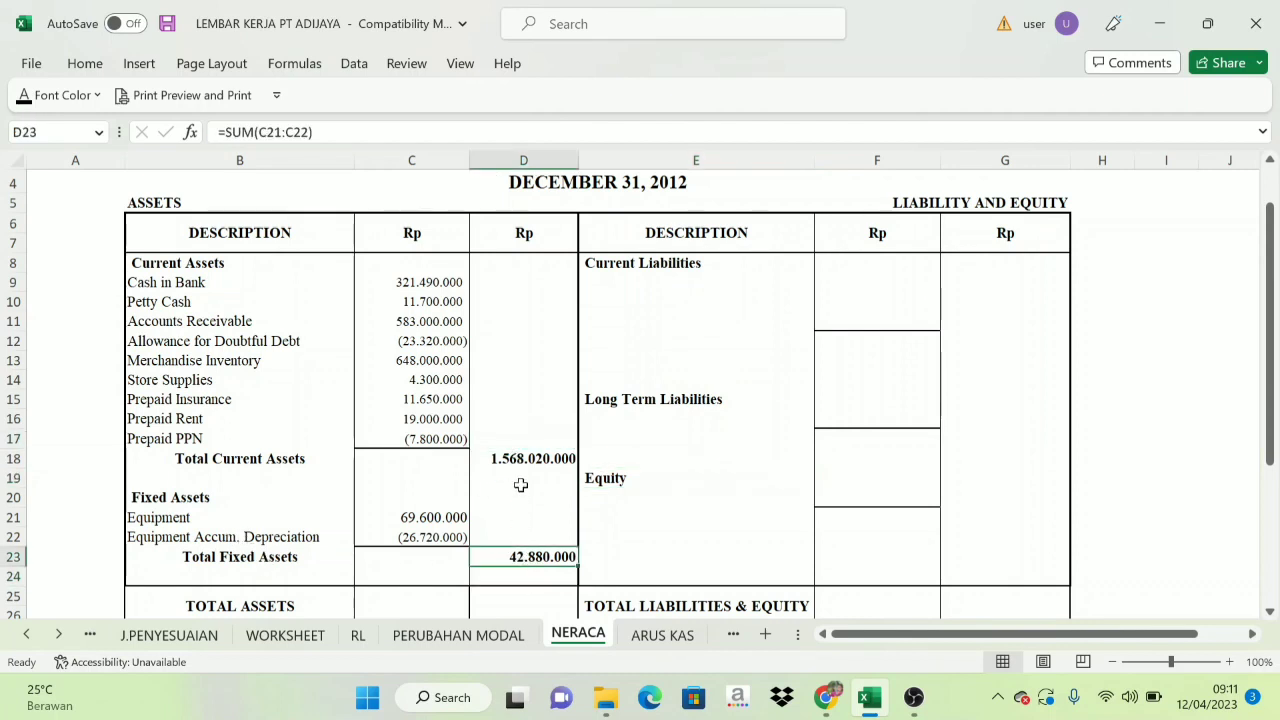
{"action": "left_click", "coordinate": [521, 460]}
{"action": "scroll", "coordinate": [523, 517], "scroll_direction": "down", "scroll_amount": 1}
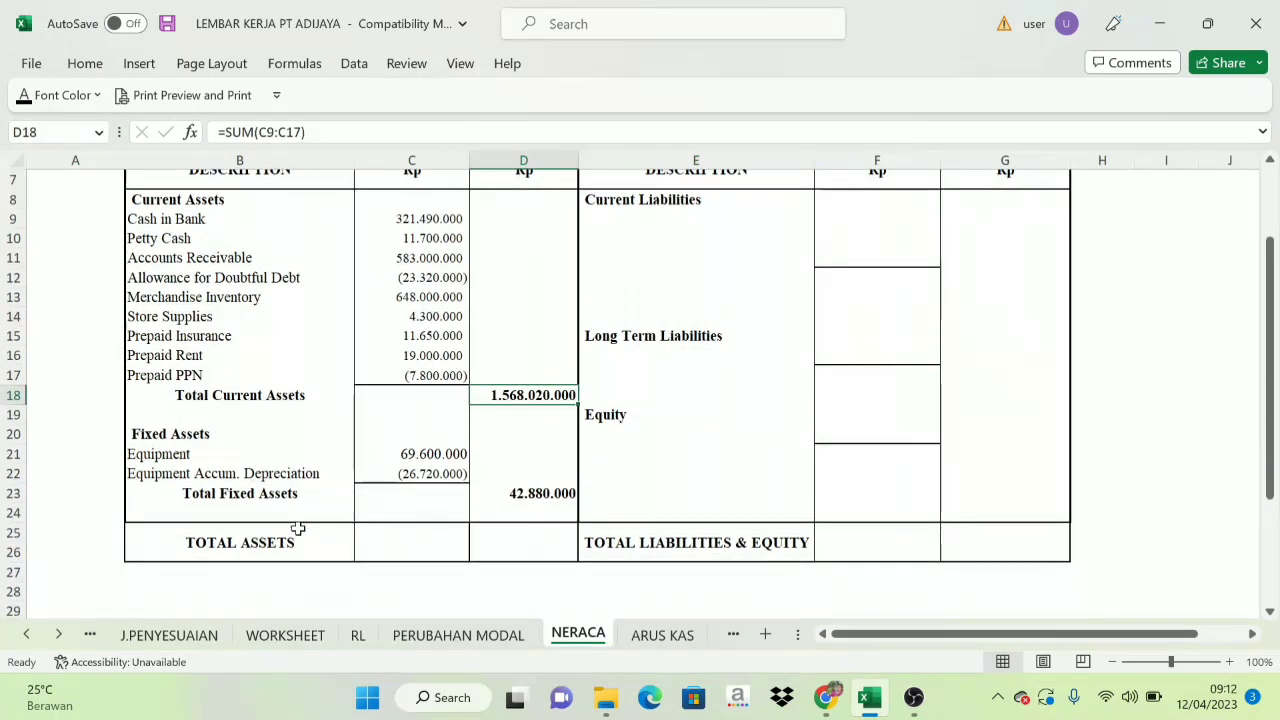
{"action": "left_click", "coordinate": [223, 497]}
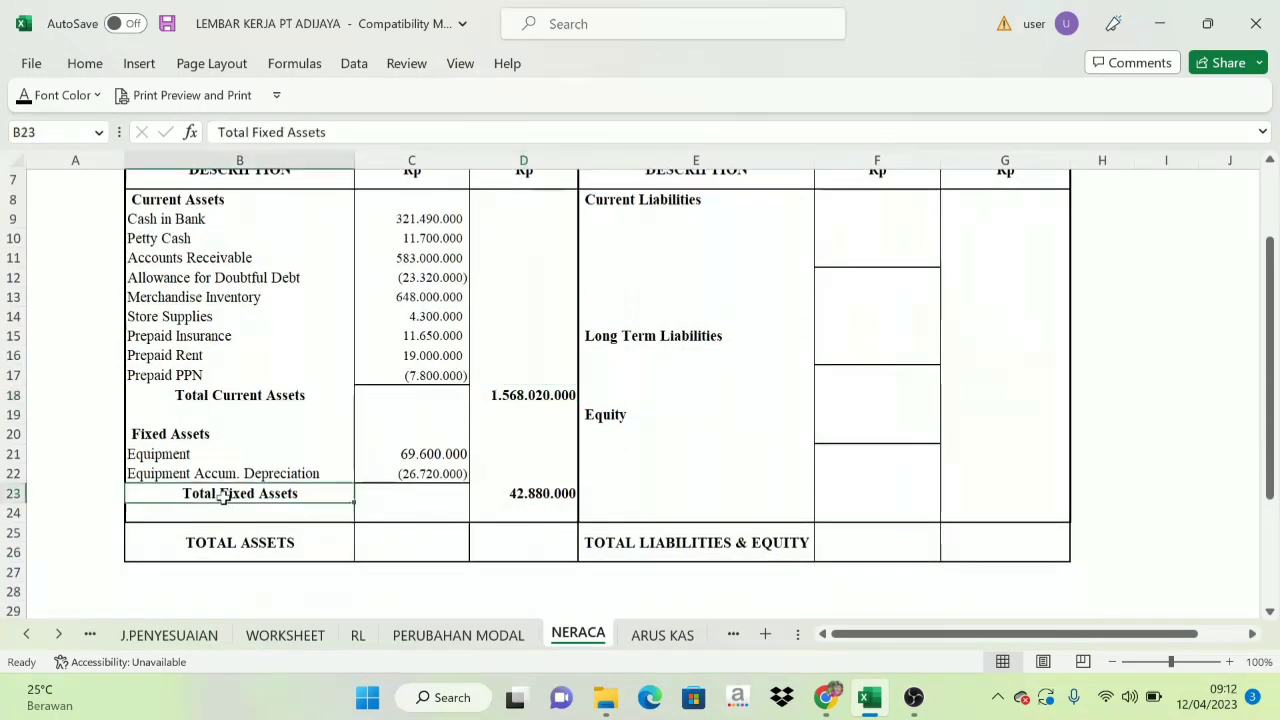
{"action": "left_click", "coordinate": [560, 494]}
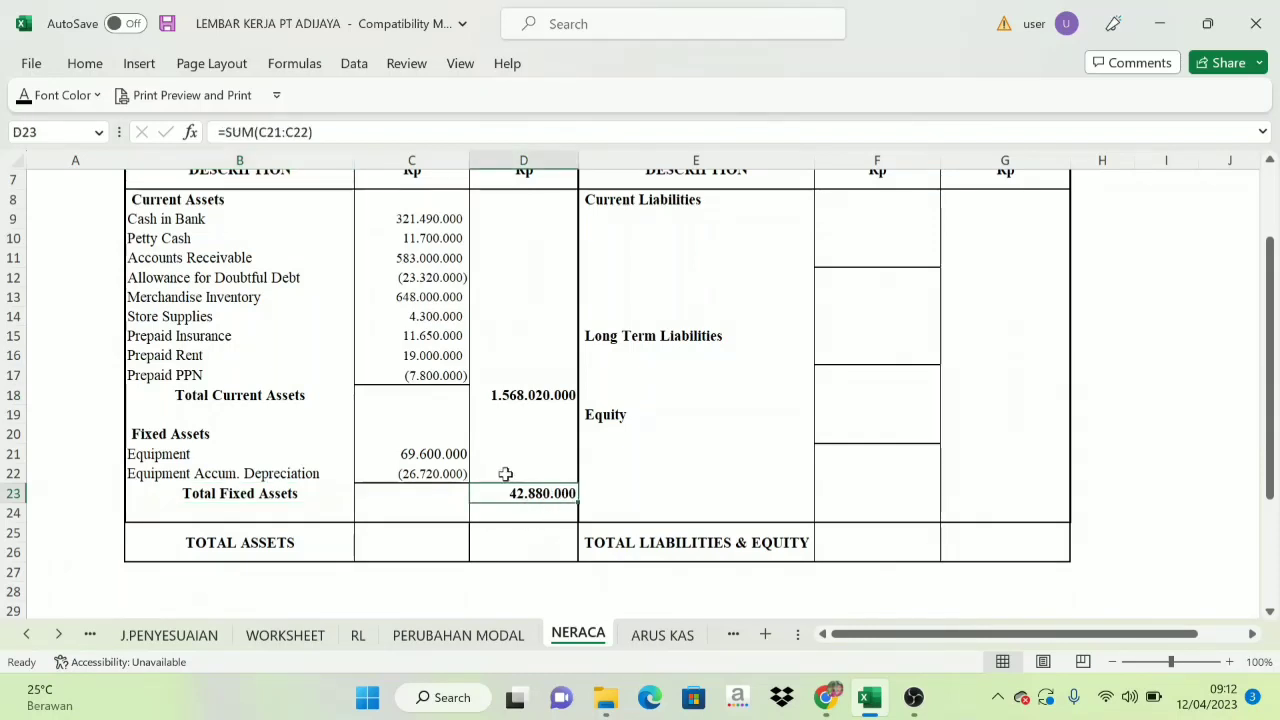
{"action": "left_click", "coordinate": [517, 542]}
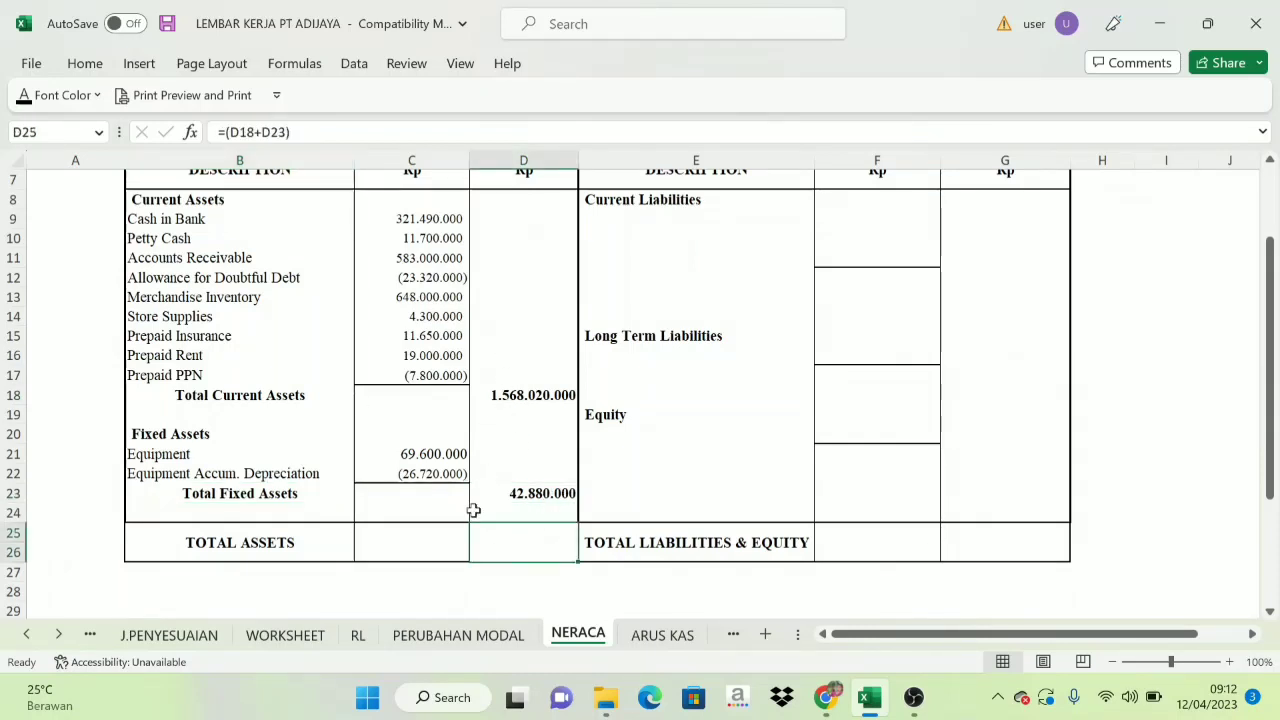
{"action": "left_click", "coordinate": [22, 95]}
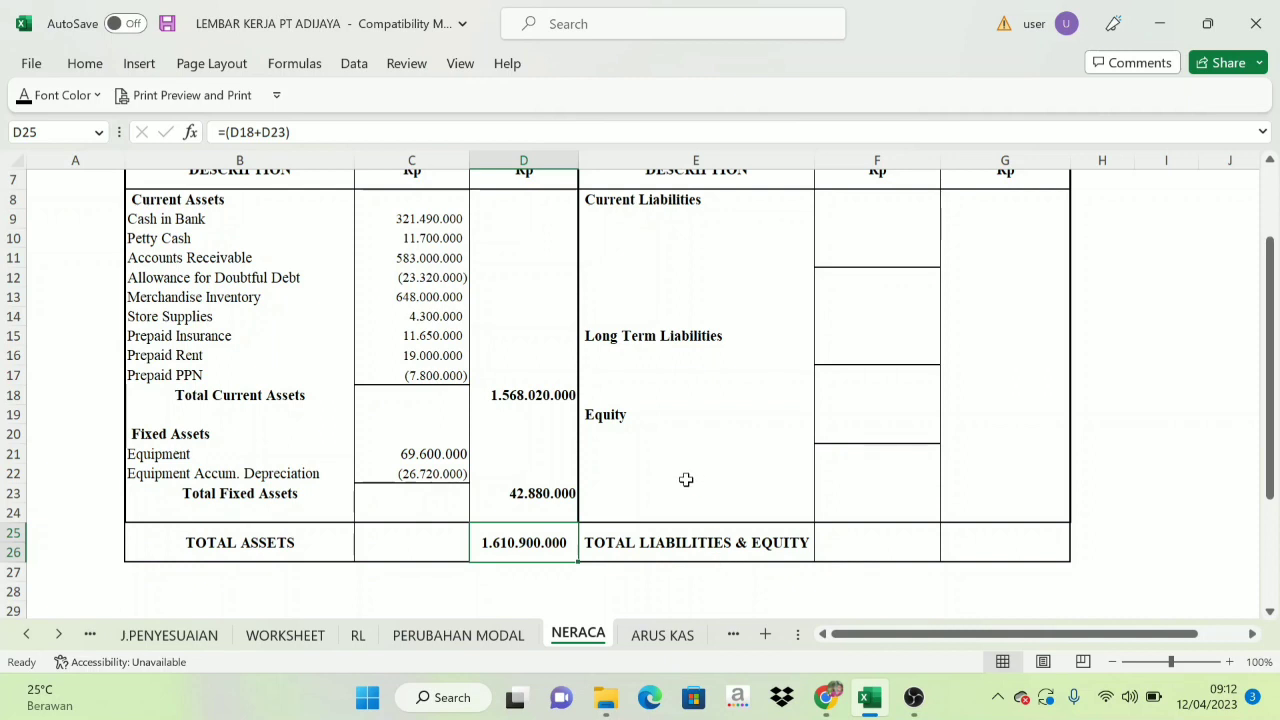
Look over NERACA's liabilities side and color the WORKSHEET liability account names from Accounts Payable to Bank BCA Loan (C21:C27) red.
{"action": "scroll", "coordinate": [580, 493], "scroll_direction": "up", "scroll_amount": 2}
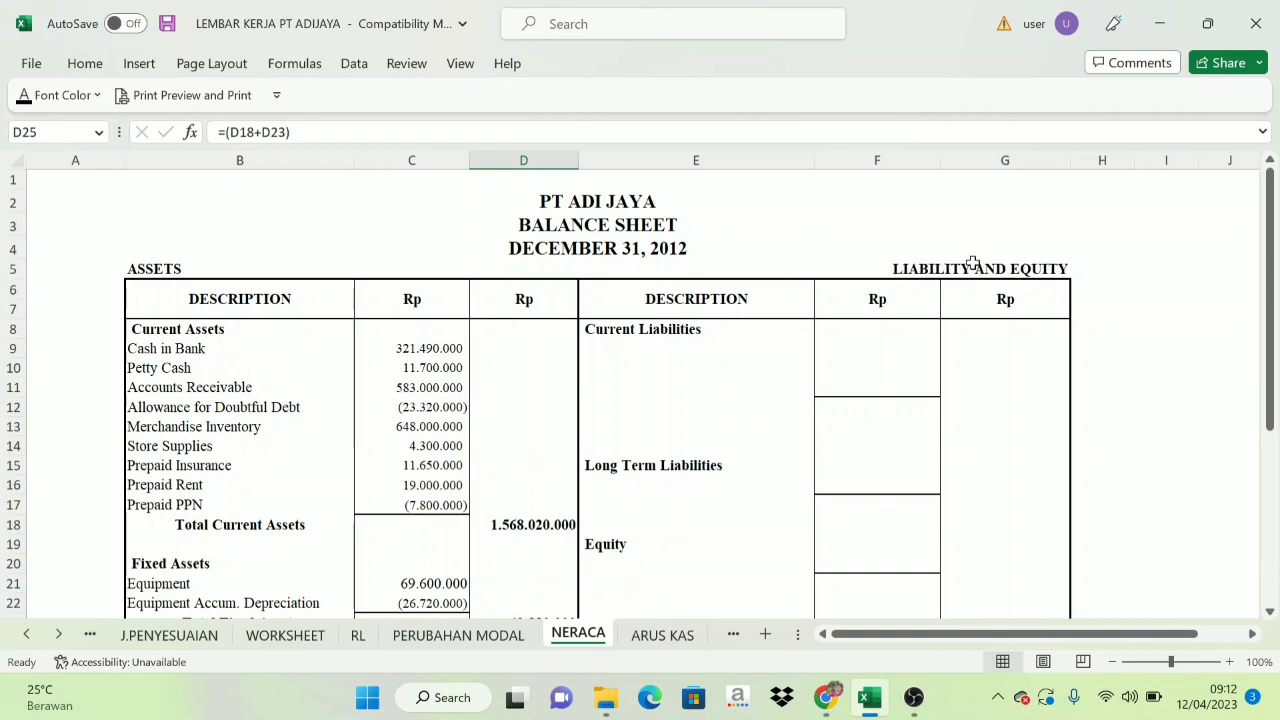
{"action": "scroll", "coordinate": [734, 369], "scroll_direction": "down", "scroll_amount": 1}
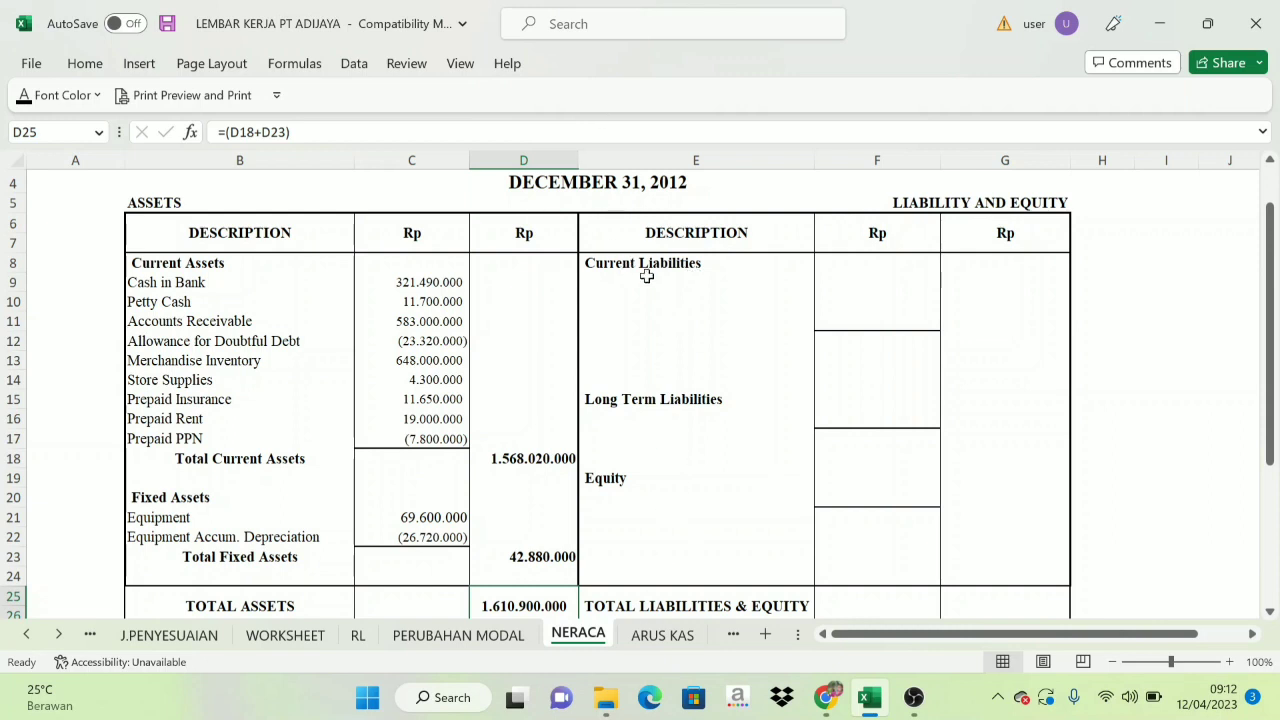
{"action": "left_click_drag", "start_coordinate": [592, 268], "coordinate": [633, 393]}
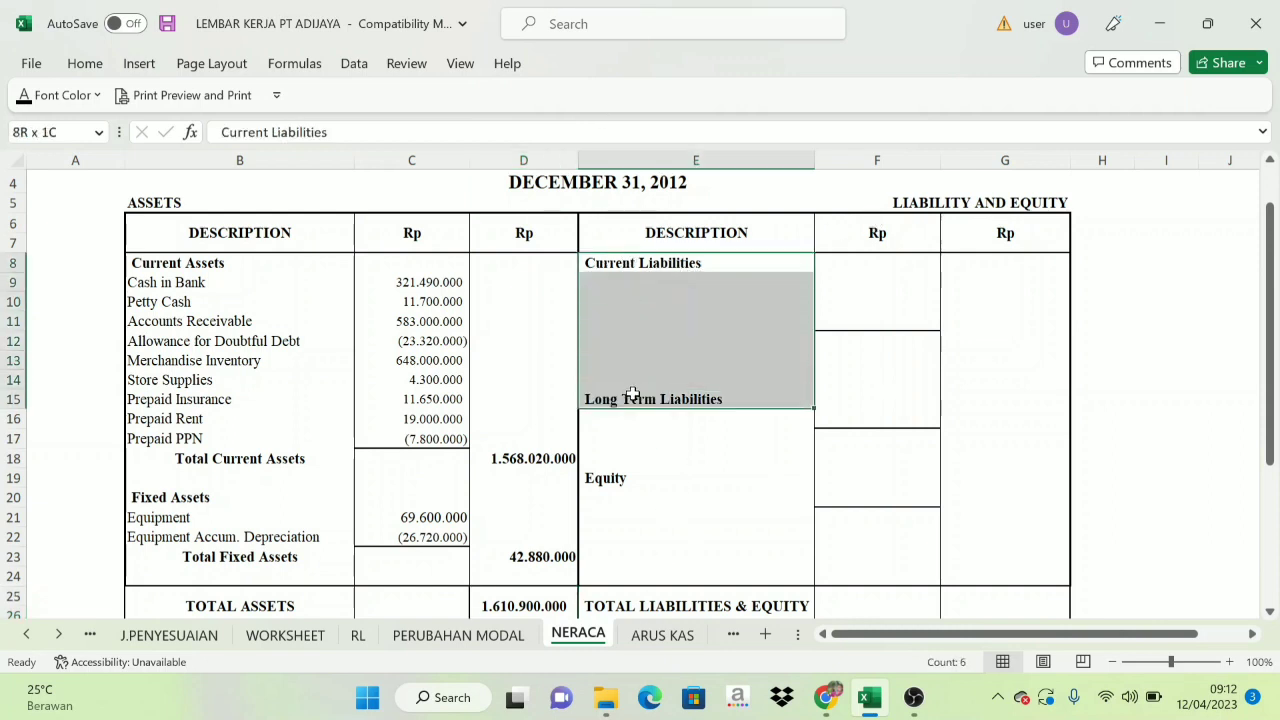
{"action": "left_click", "coordinate": [628, 318]}
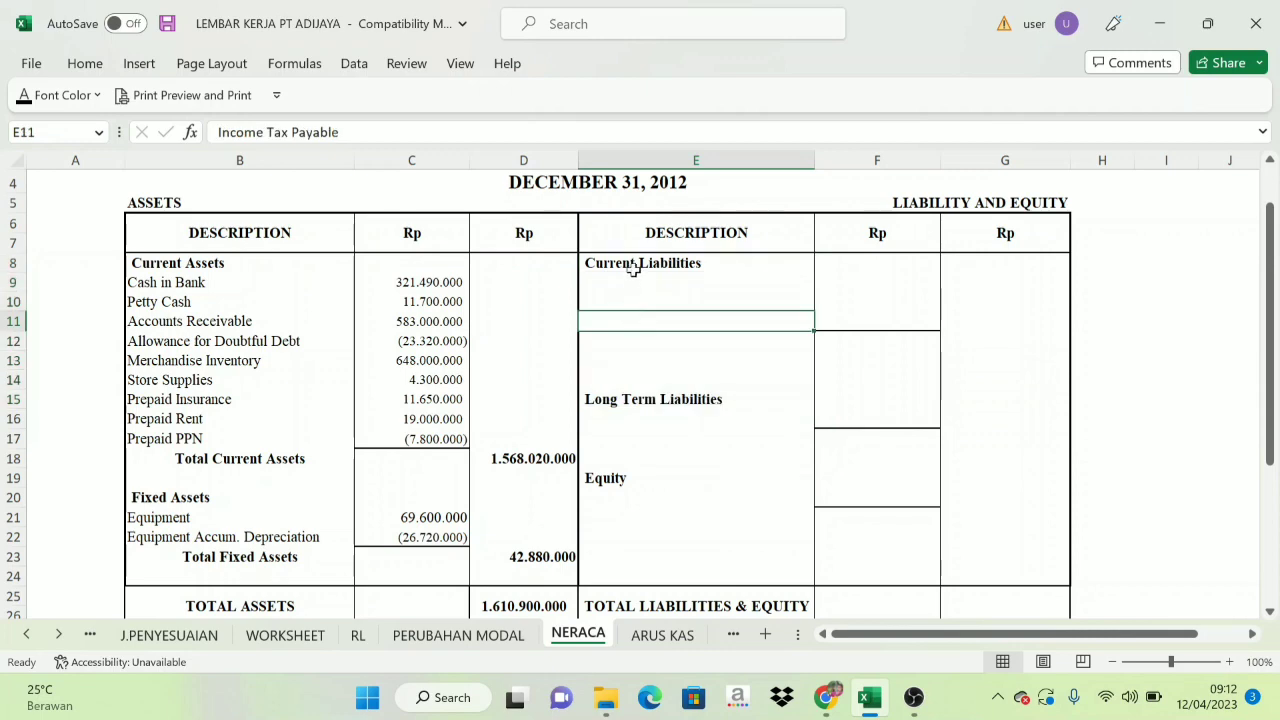
{"action": "left_click", "coordinate": [286, 636]}
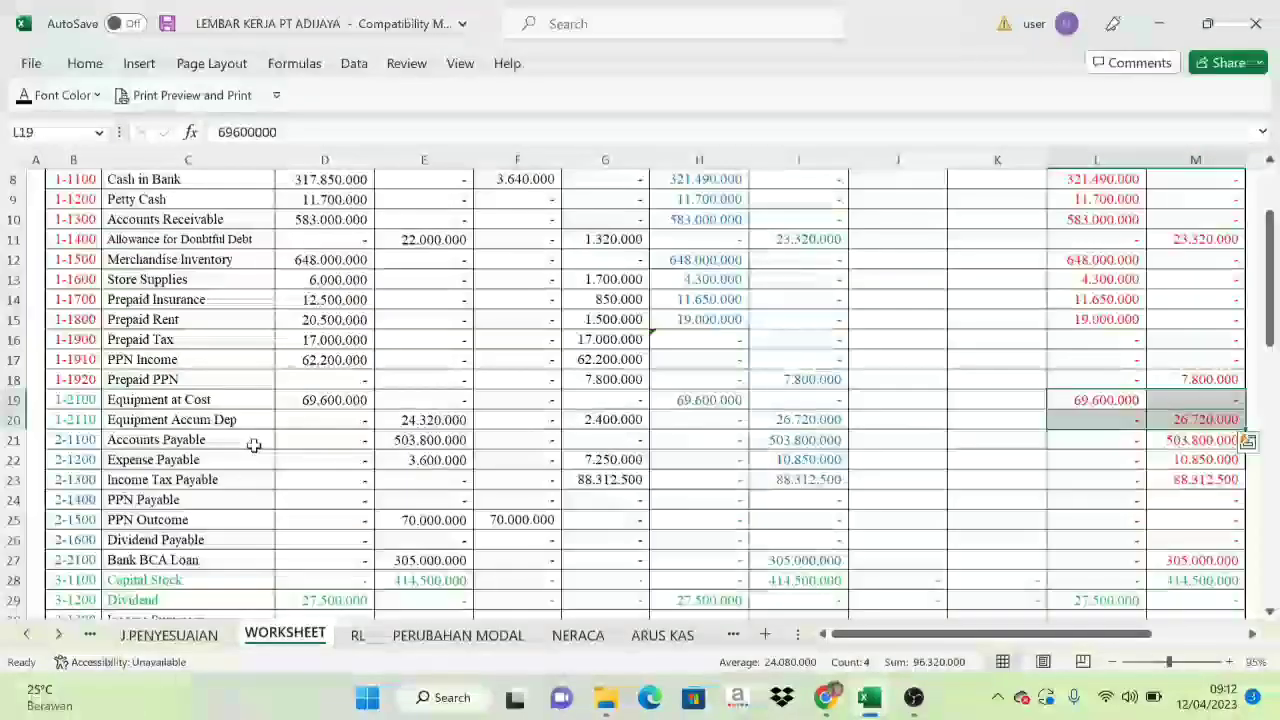
{"action": "scroll", "coordinate": [130, 470], "scroll_direction": "down", "scroll_amount": 1}
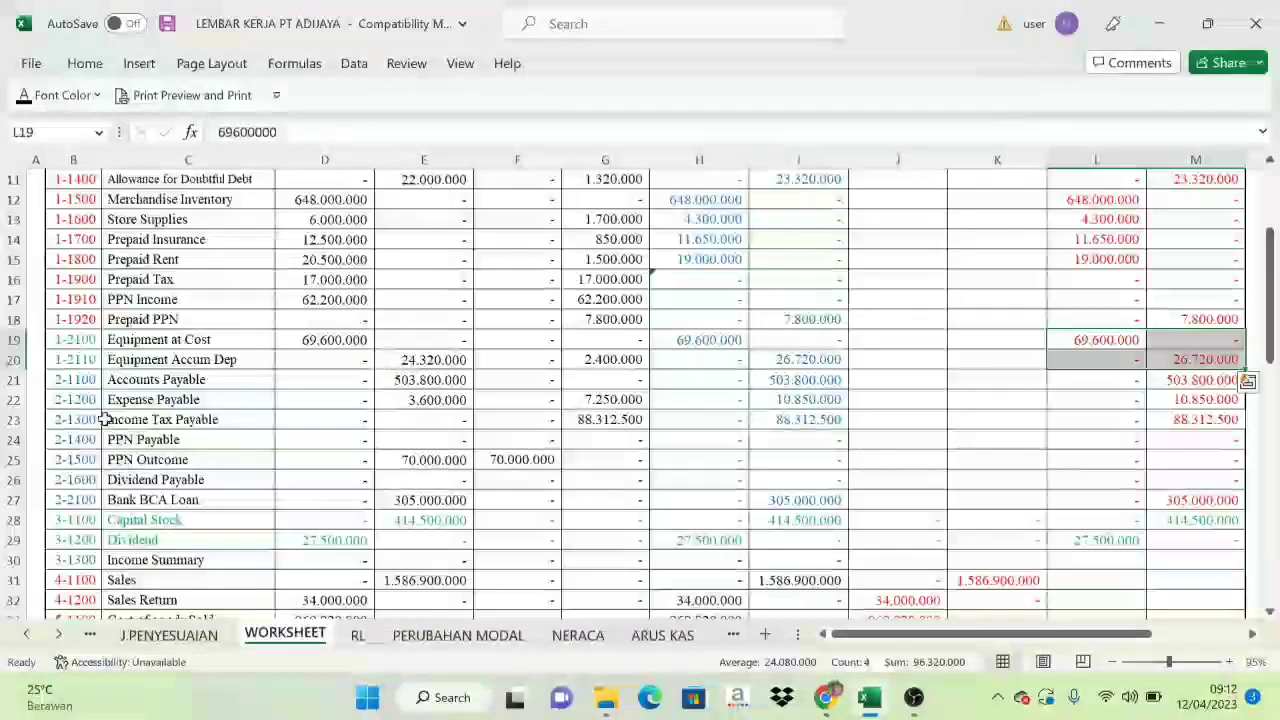
{"action": "left_click_drag", "start_coordinate": [70, 380], "coordinate": [70, 500]}
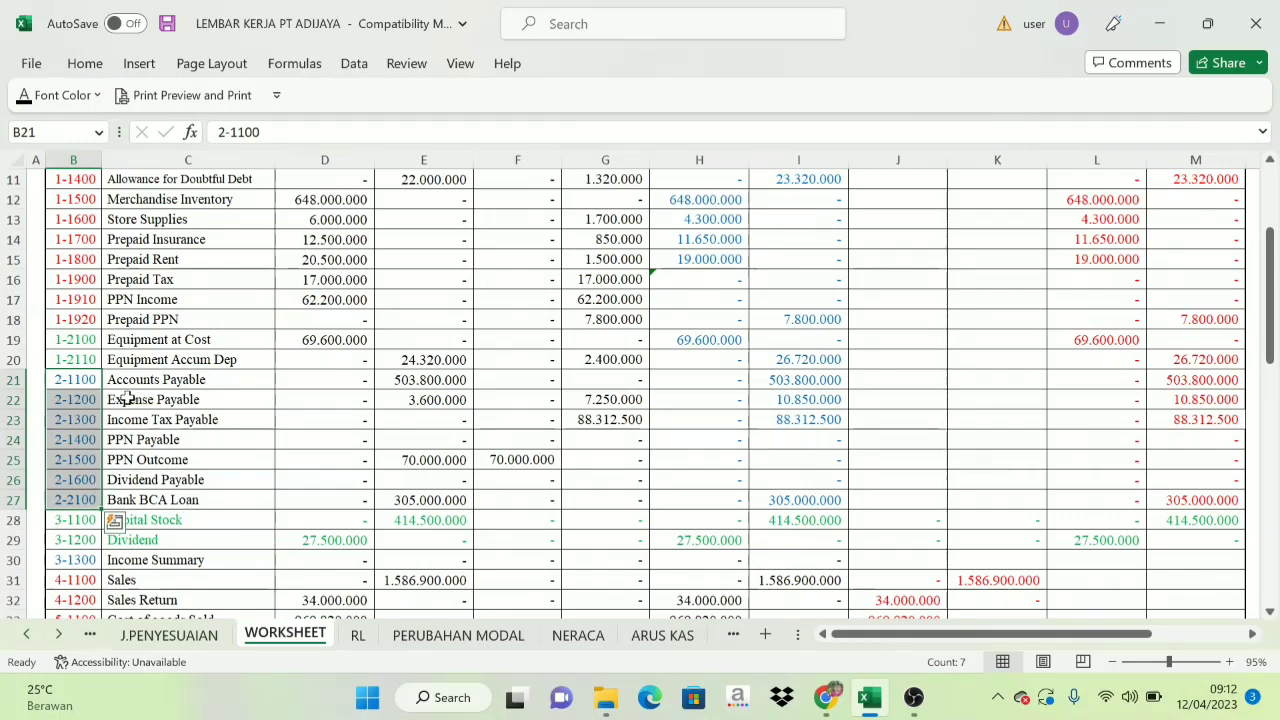
{"action": "left_click_drag", "start_coordinate": [128, 383], "coordinate": [148, 497]}
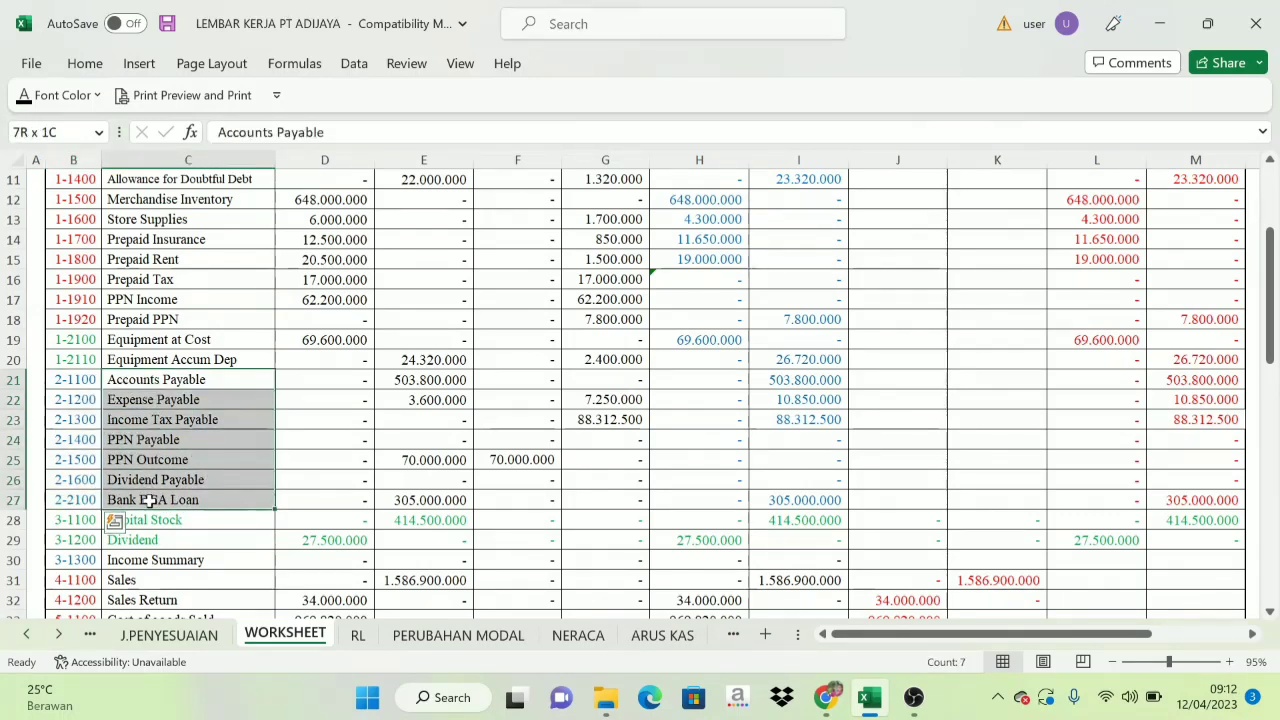
{"action": "left_click", "coordinate": [97, 95]}
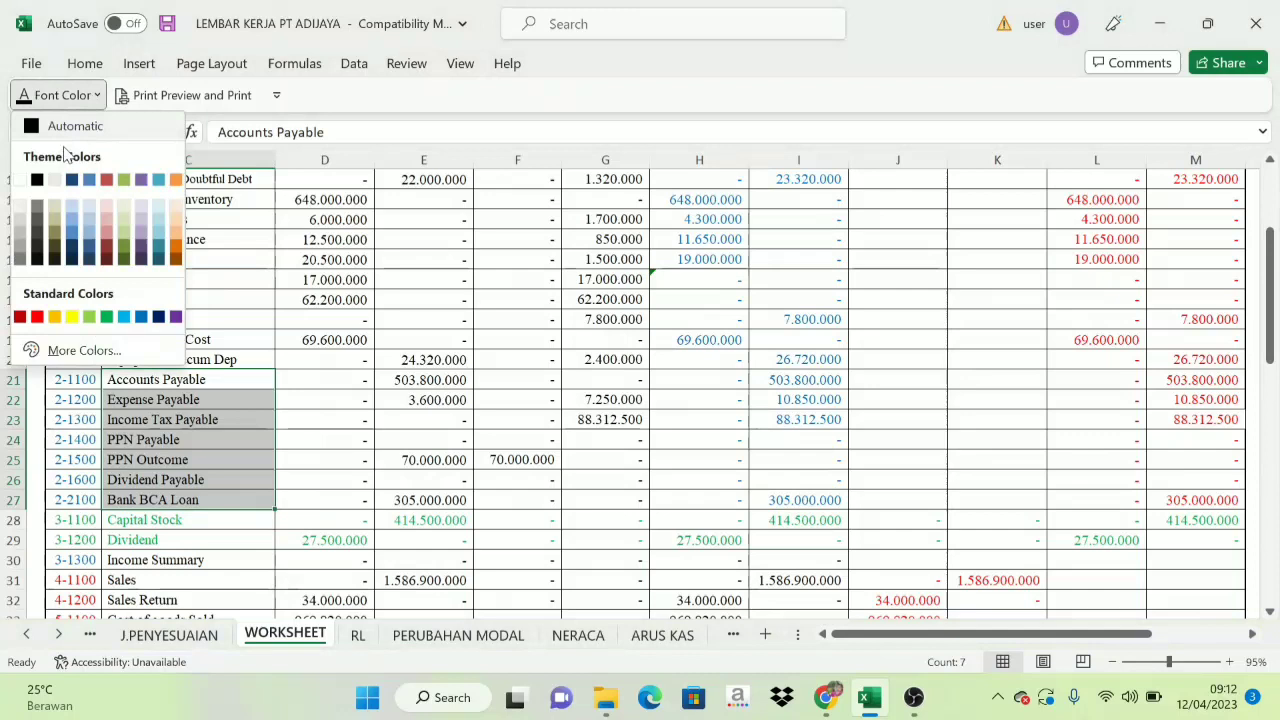
{"action": "left_click", "coordinate": [38, 319]}
{"action": "left_click", "coordinate": [226, 479]}
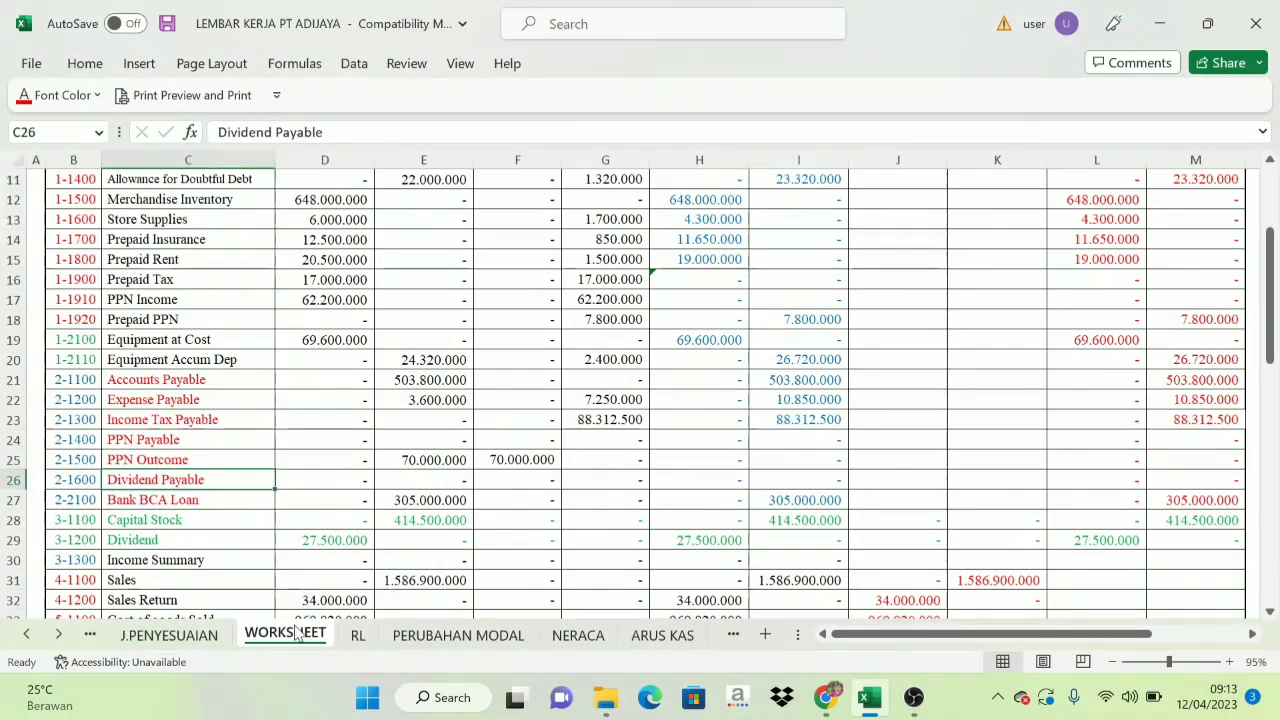
Compare NERACA's Current Liabilities and Long Term Liabilities headings with the liability account codes and names in B21:C27 on the WORKSHEET sheet.
{"action": "left_click", "coordinate": [590, 617]}
{"action": "left_click", "coordinate": [580, 636]}
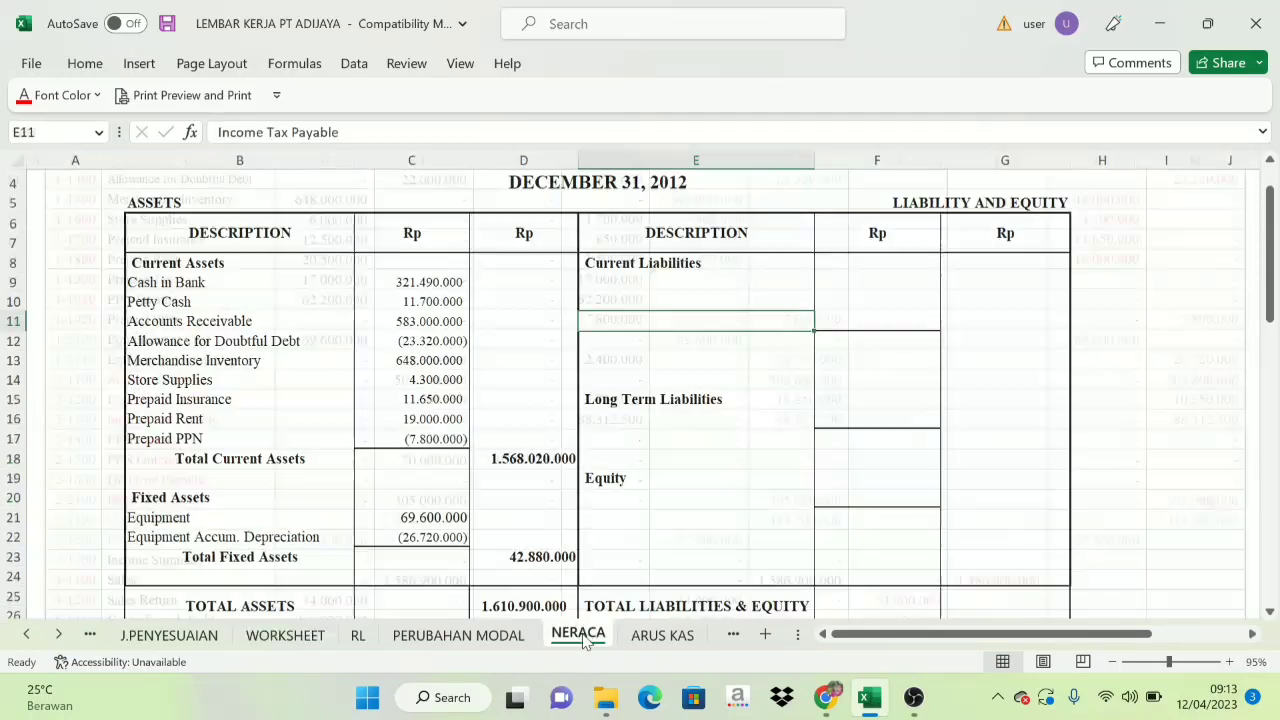
{"action": "left_click", "coordinate": [668, 265]}
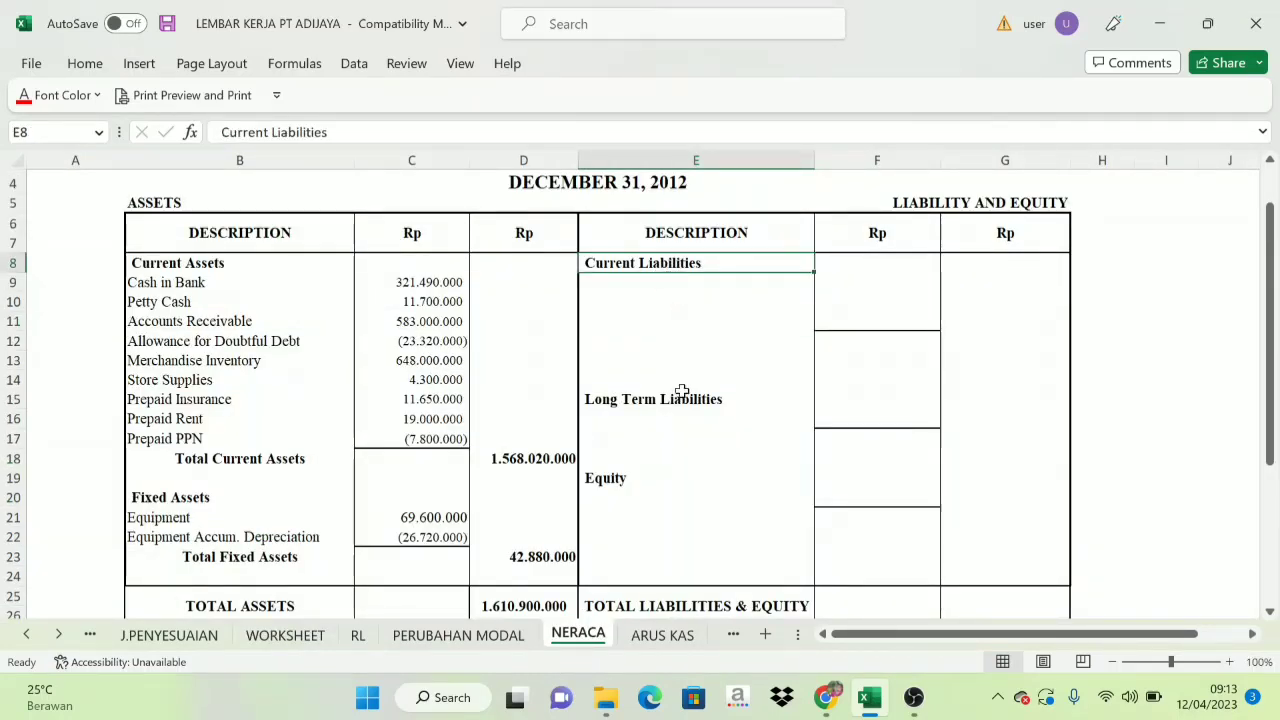
{"action": "left_click", "coordinate": [681, 393]}
{"action": "left_click", "coordinate": [668, 263]}
{"action": "left_click", "coordinate": [683, 400]}
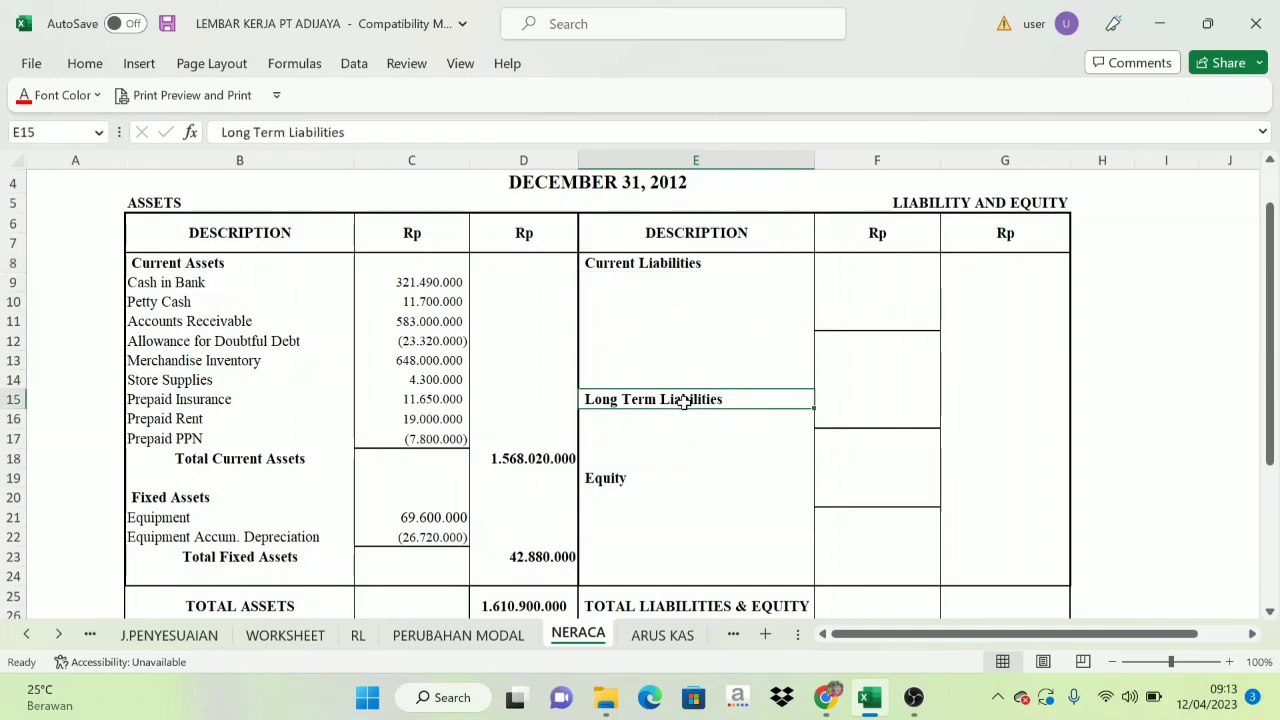
{"action": "left_click", "coordinate": [284, 635]}
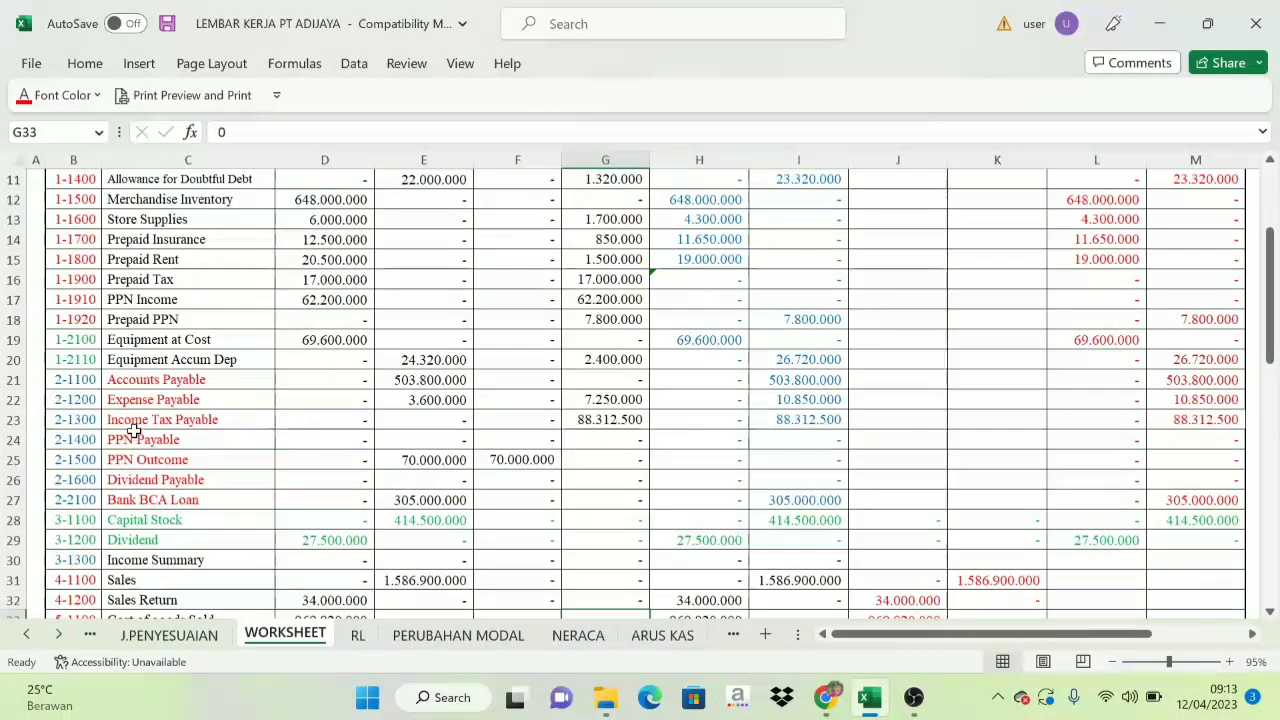
{"action": "left_click", "coordinate": [60, 380]}
{"action": "left_click_drag", "start_coordinate": [60, 380], "coordinate": [60, 497]}
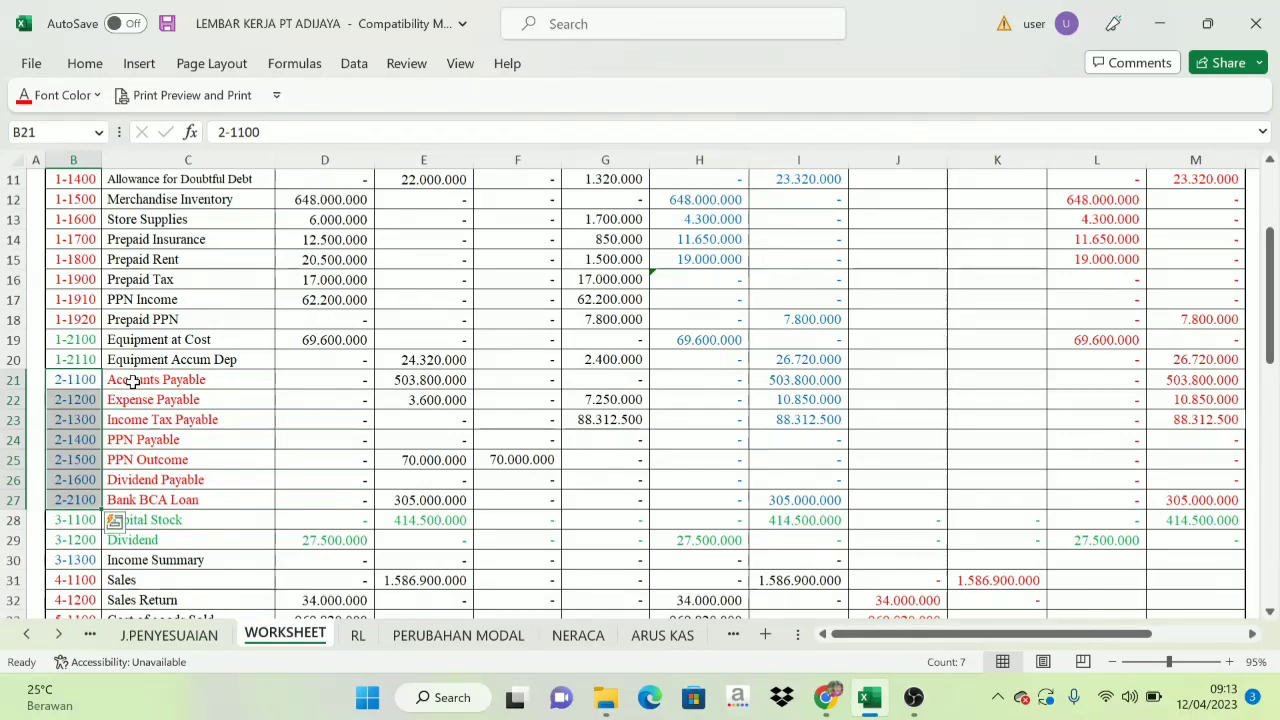
{"action": "left_click_drag", "start_coordinate": [133, 378], "coordinate": [132, 479]}
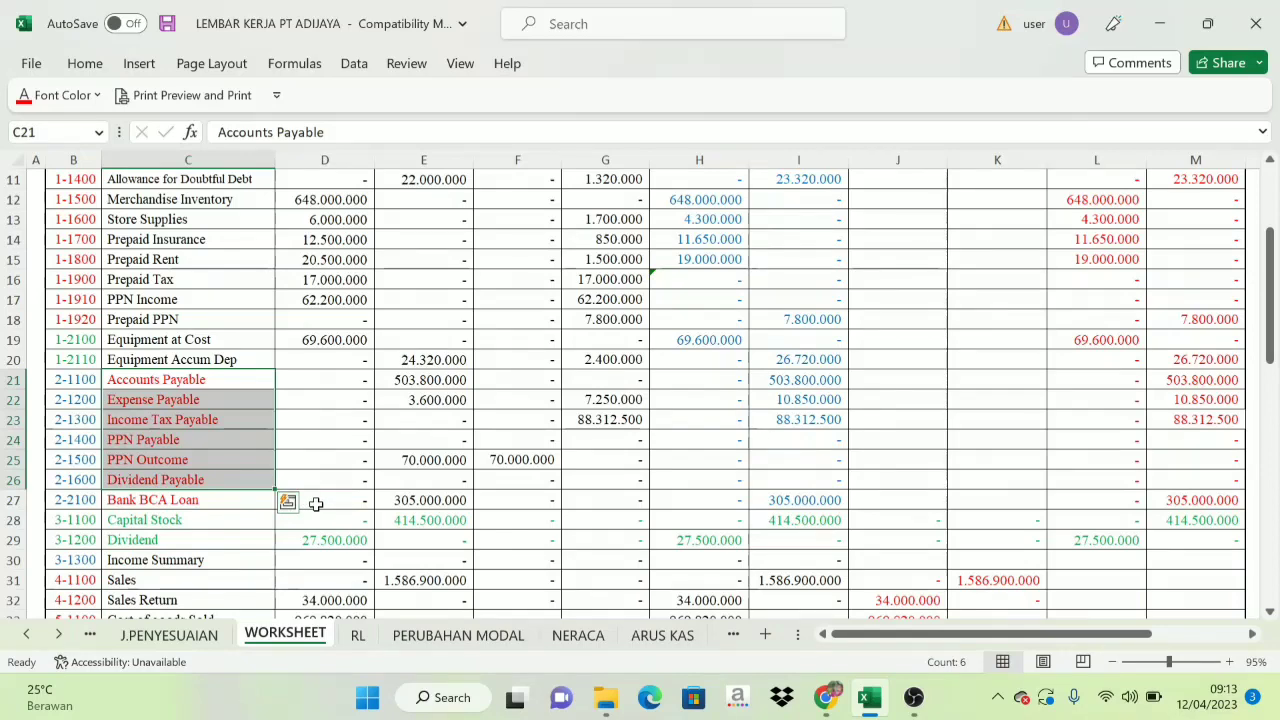
Check the payables' Balance Sheet amounts in WORKSHEET M21:M23 and set the NERACA current liability names in E9:E11 to black font.
{"action": "left_click", "coordinate": [570, 636]}
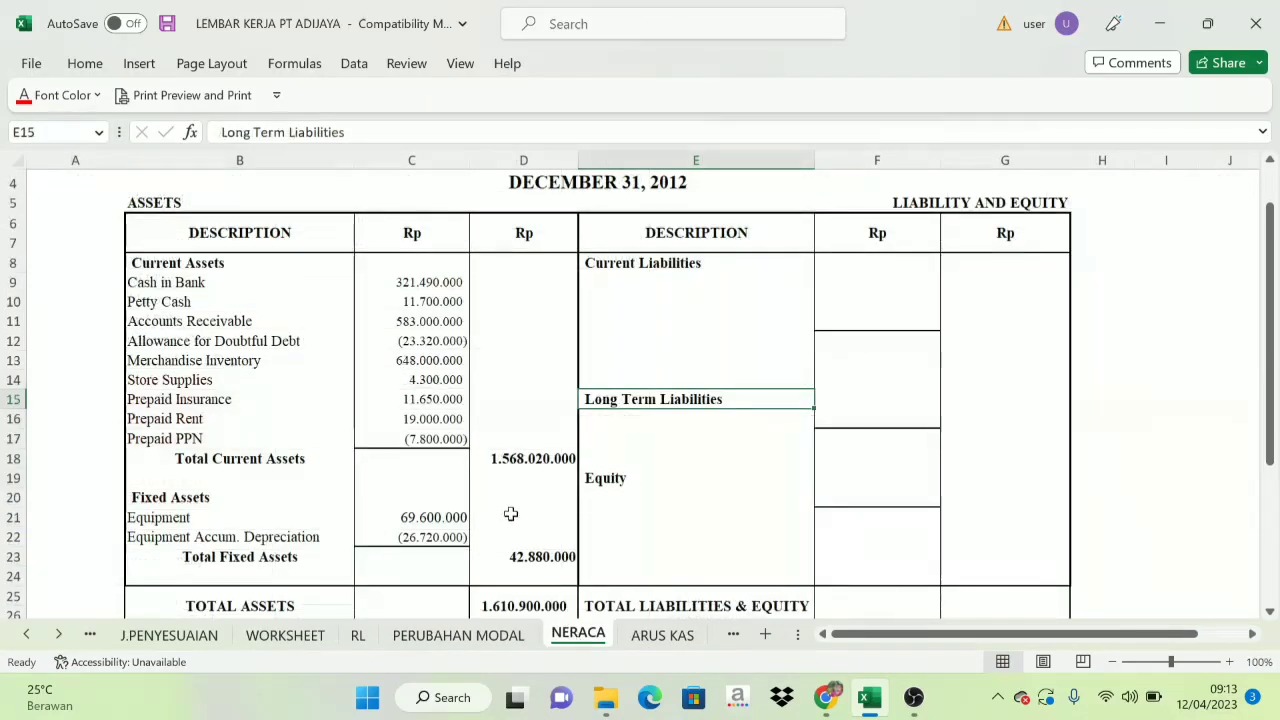
{"action": "left_click_drag", "start_coordinate": [623, 282], "coordinate": [634, 306]}
{"action": "left_click", "coordinate": [298, 636]}
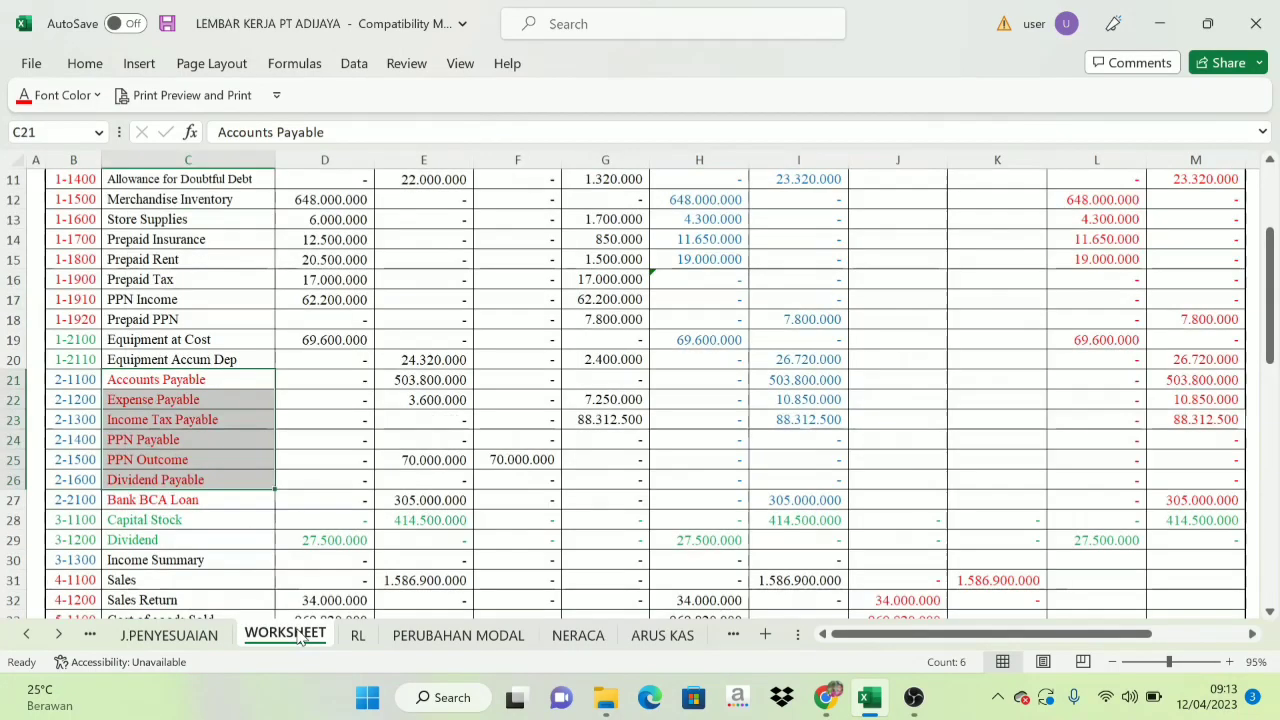
{"action": "key", "text": "ctrl+v"}
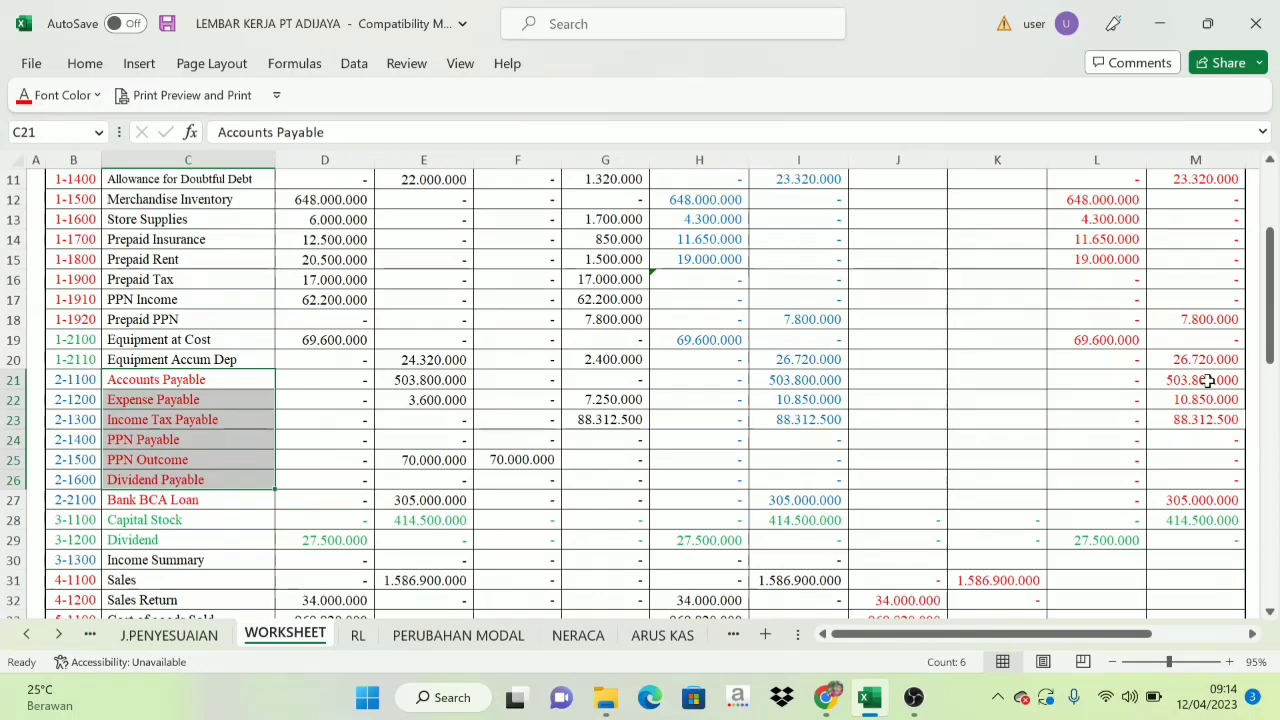
{"action": "left_click_drag", "start_coordinate": [1207, 381], "coordinate": [1206, 416]}
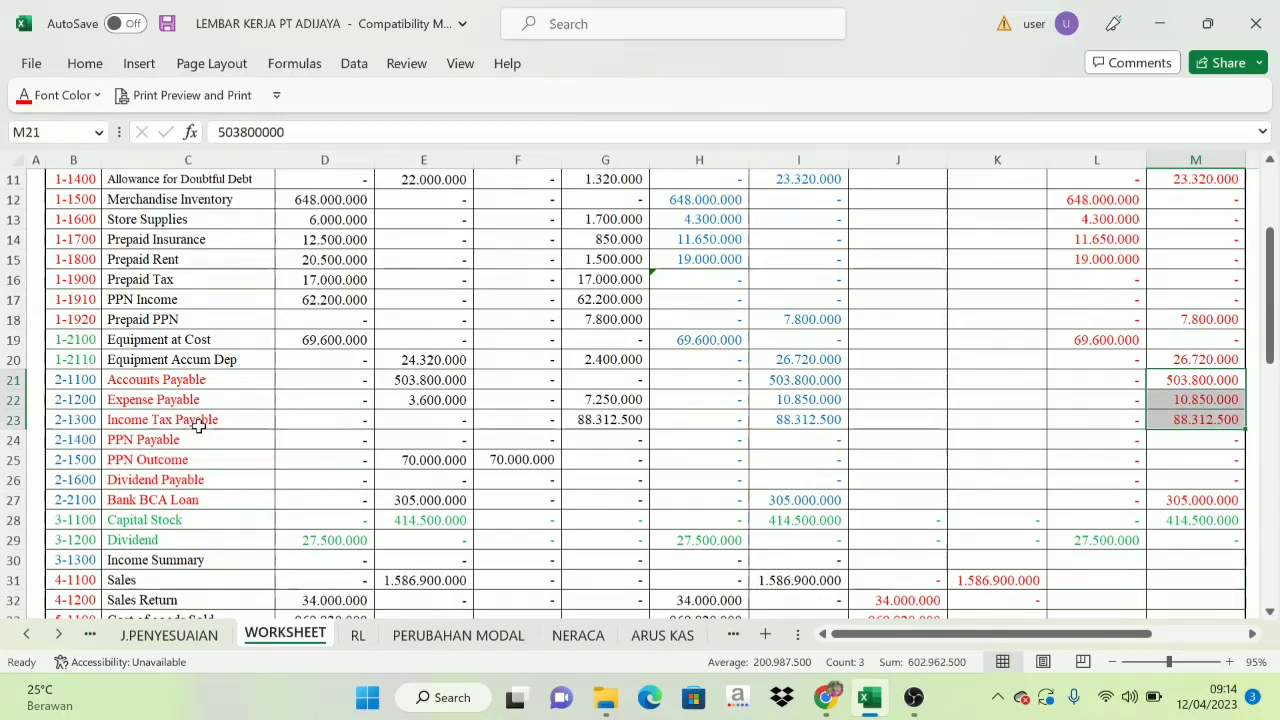
{"action": "left_click", "coordinate": [578, 634]}
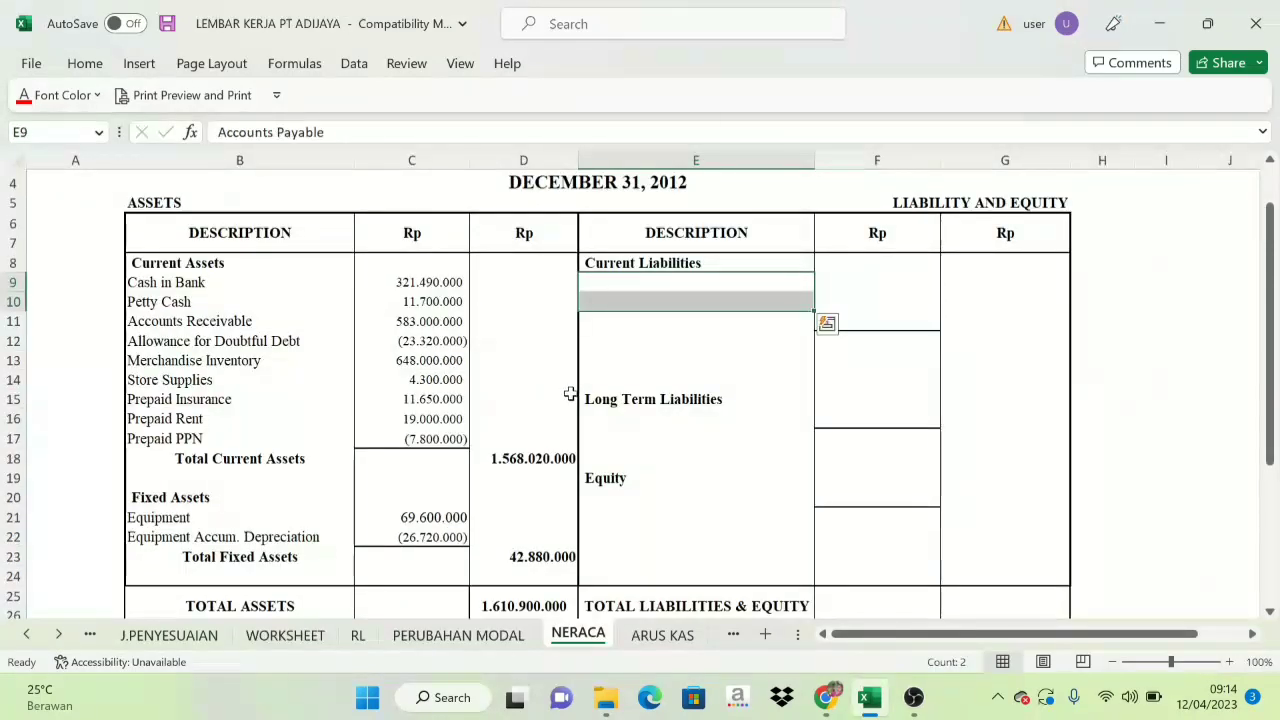
{"action": "left_click_drag", "start_coordinate": [654, 281], "coordinate": [654, 312]}
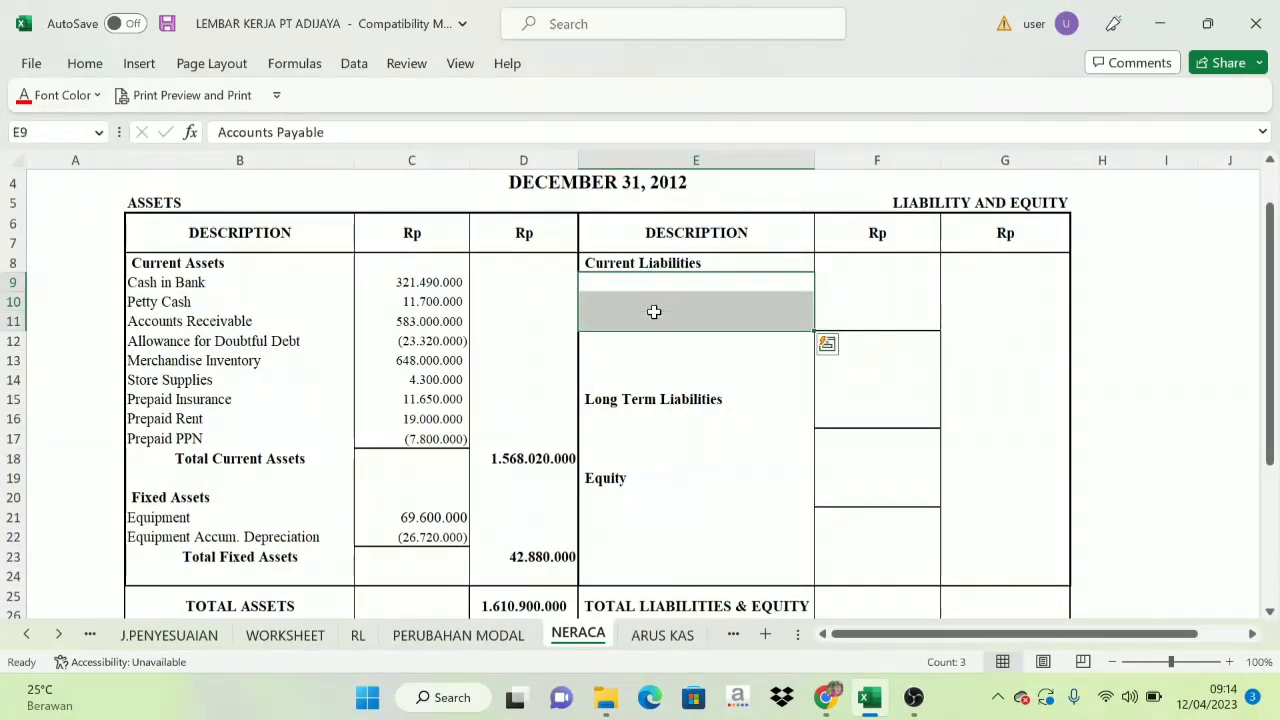
{"action": "left_click", "coordinate": [97, 95]}
{"action": "left_click", "coordinate": [40, 124]}
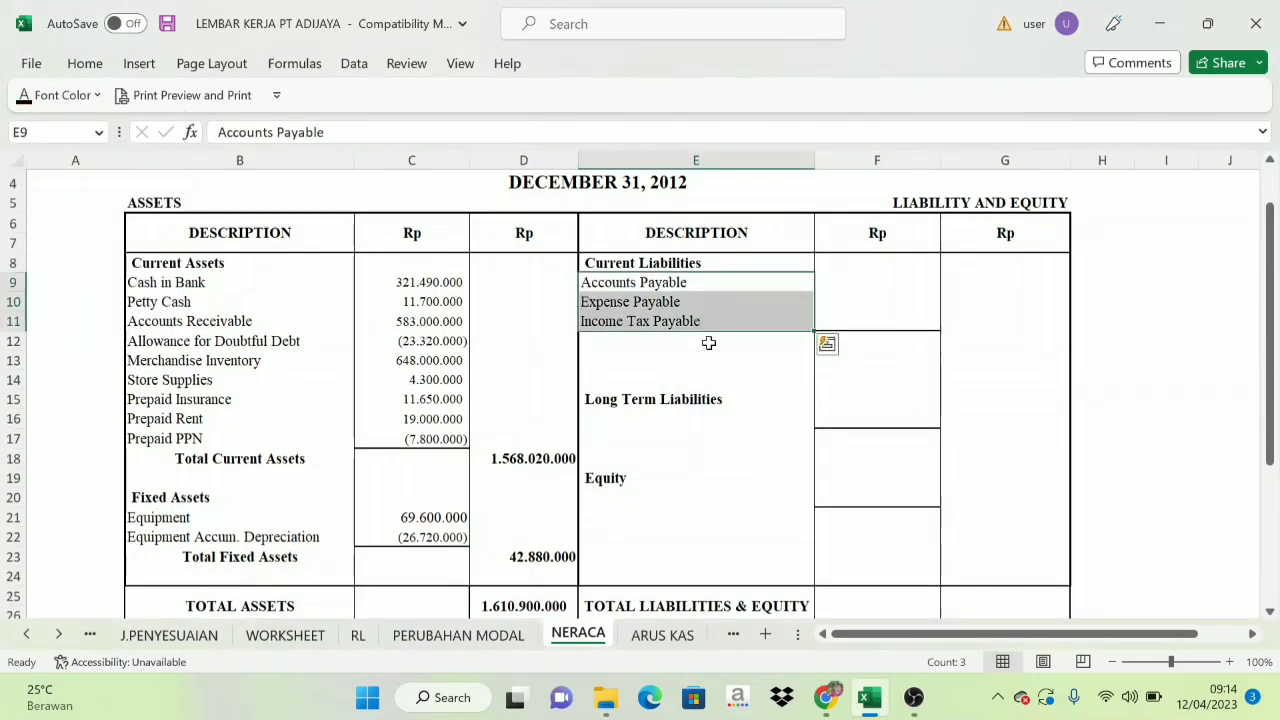
Recheck the payables' amounts on the WORKSHEET sheet and set the linked current liability amounts in NERACA F9:F11 to black font.
{"action": "left_click", "coordinate": [290, 636]}
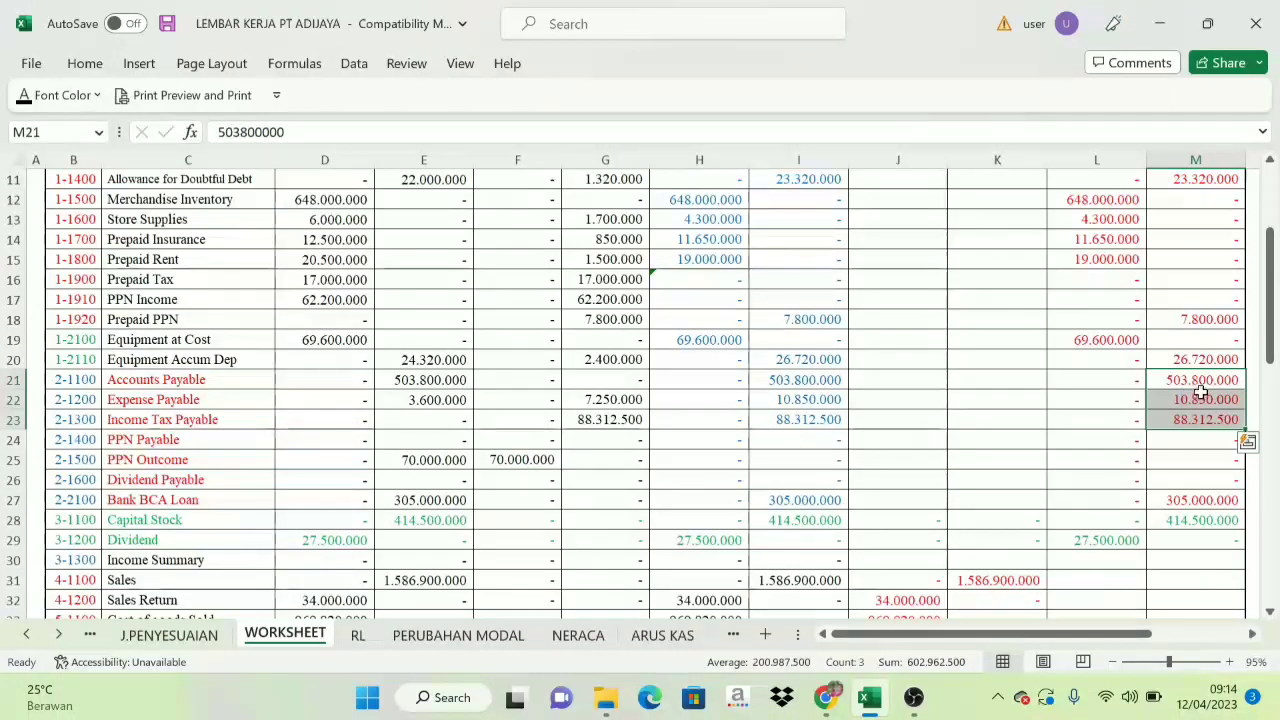
{"action": "left_click", "coordinate": [578, 635]}
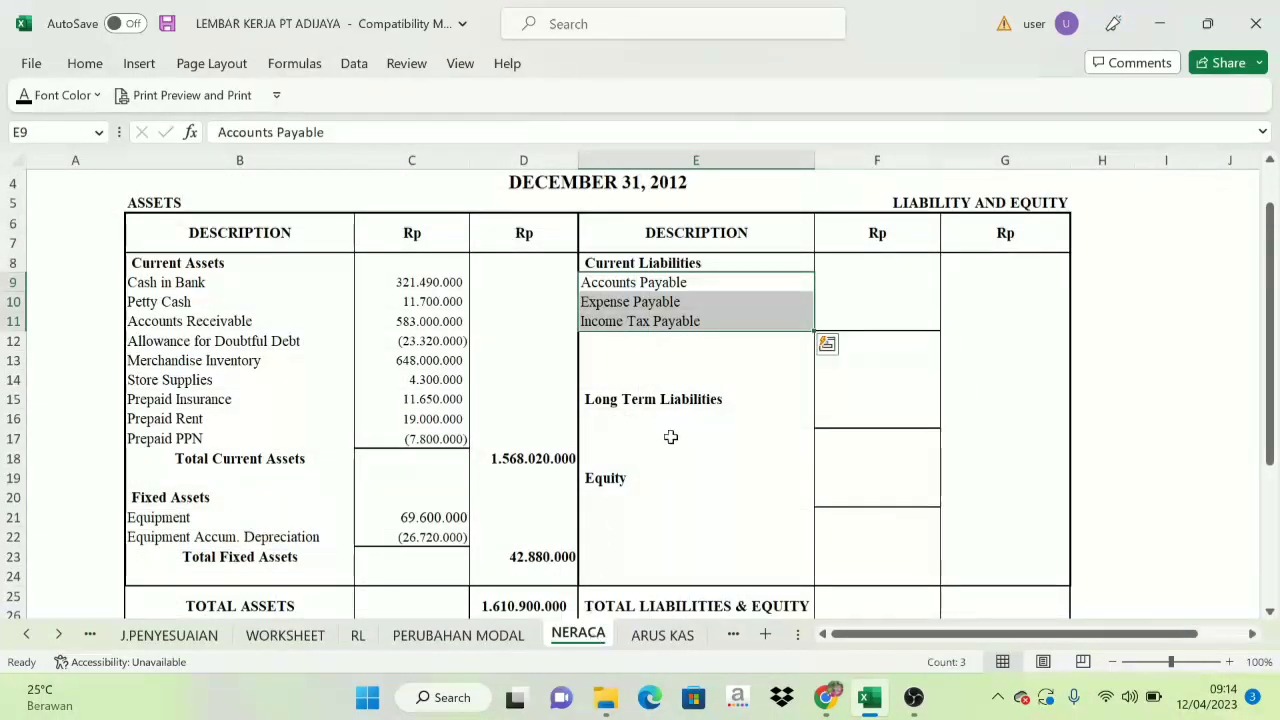
{"action": "left_click_drag", "start_coordinate": [890, 281], "coordinate": [880, 314]}
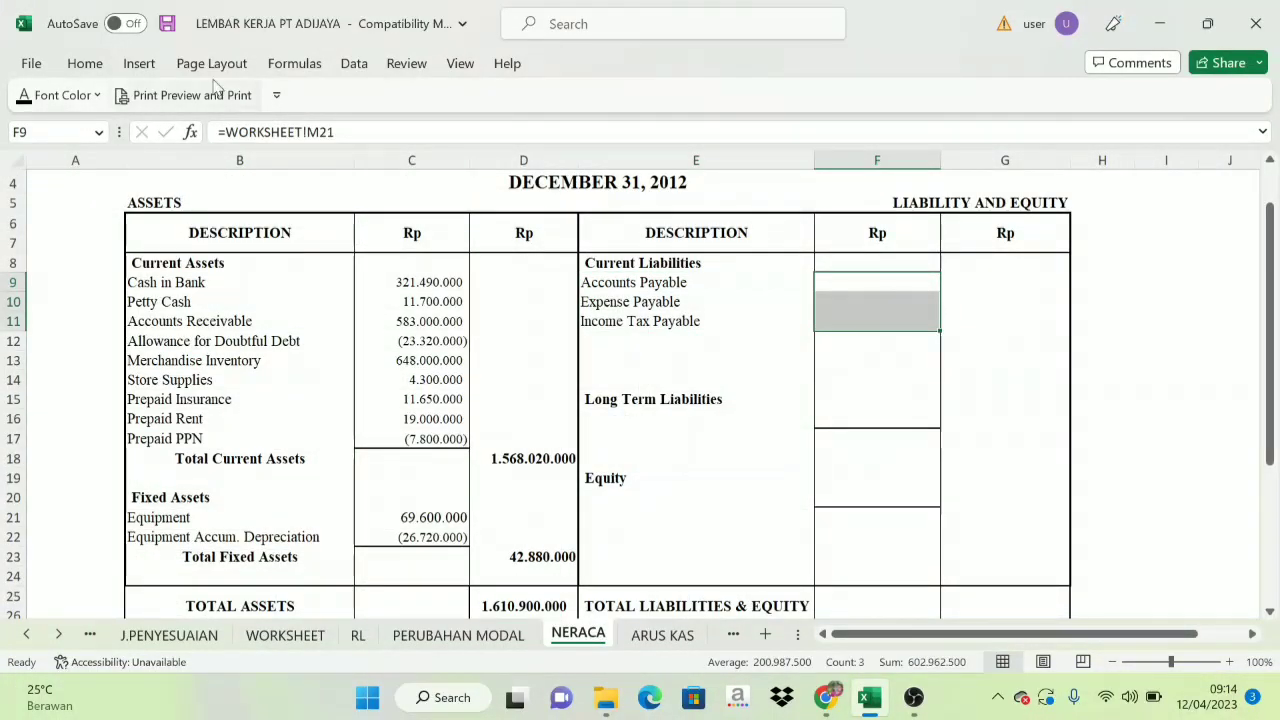
{"action": "left_click", "coordinate": [22, 95]}
{"action": "left_click", "coordinate": [800, 416]}
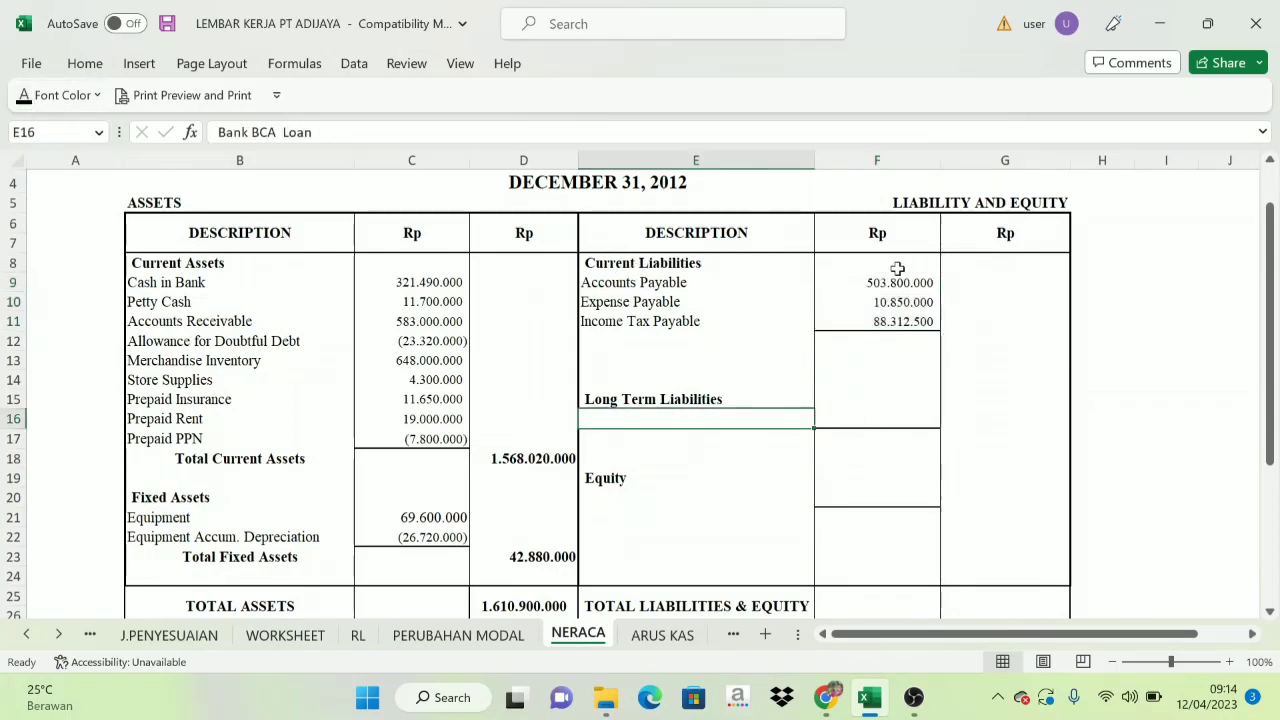
Review the current liability amounts in NERACA F9:F11 and set their total in G13 and the Total Current Liabilities label in E13 to black font.
{"action": "left_click_drag", "start_coordinate": [894, 276], "coordinate": [889, 320]}
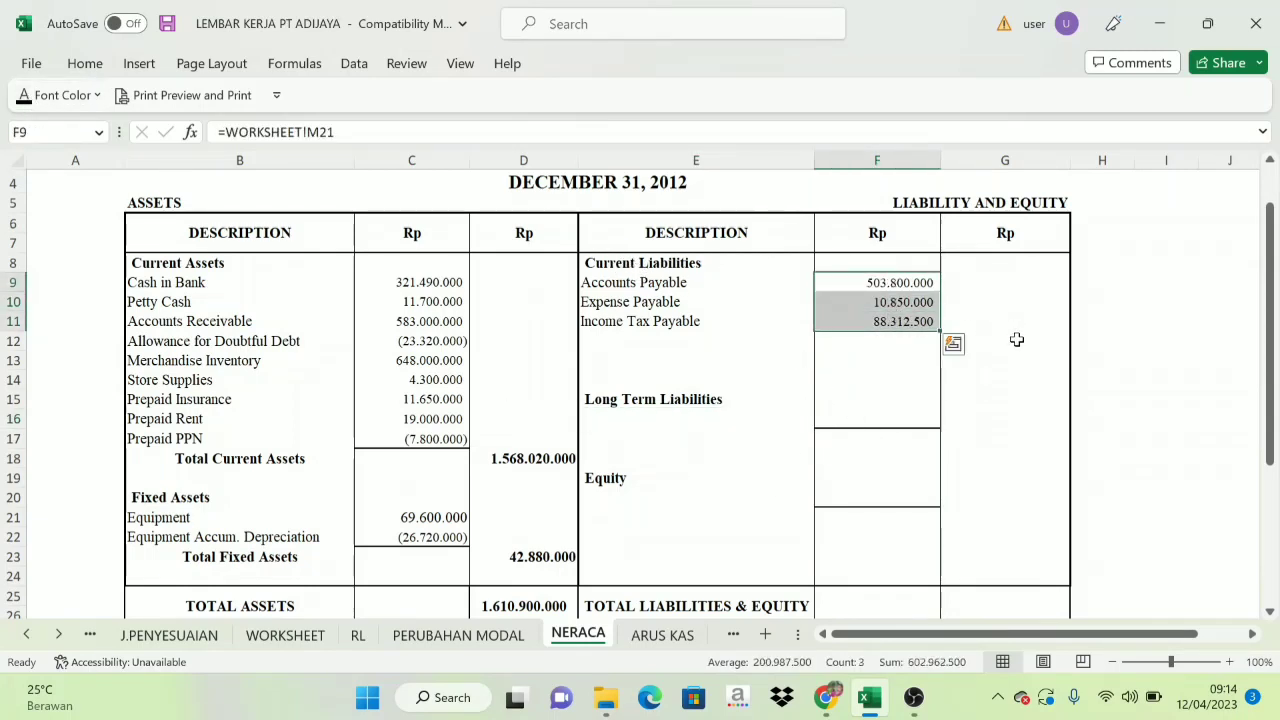
{"action": "left_click", "coordinate": [1016, 345]}
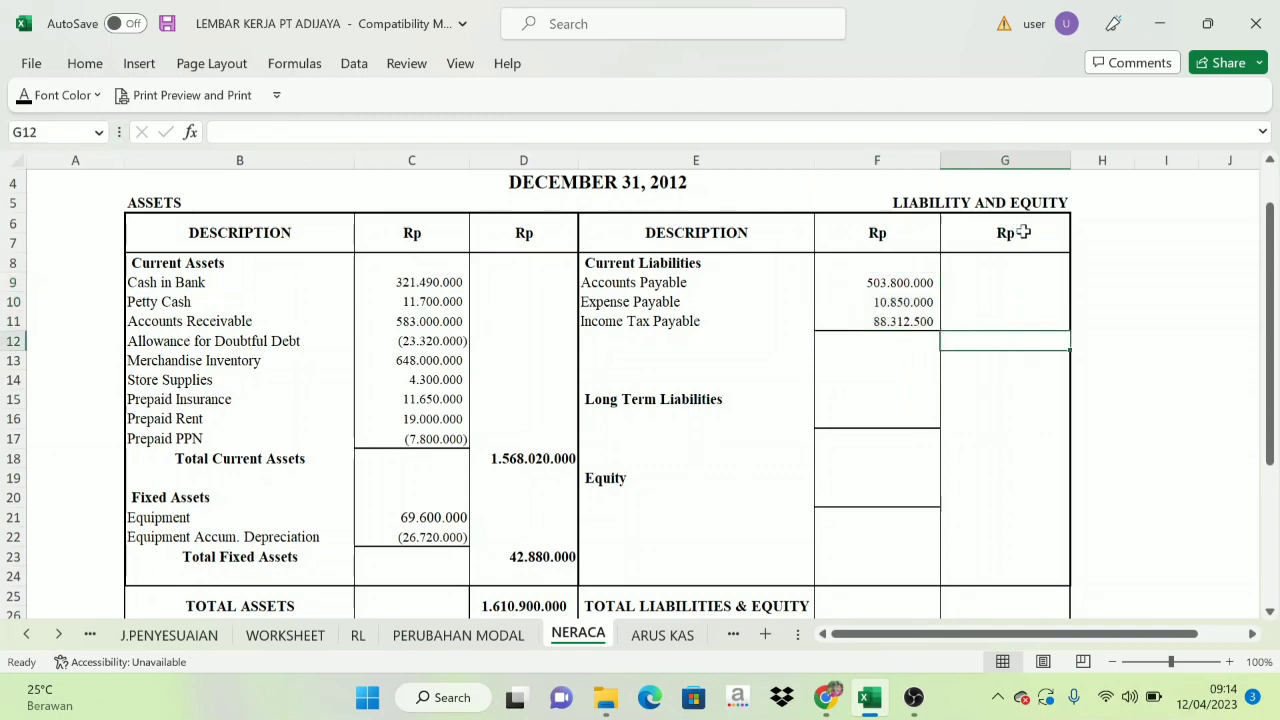
{"action": "left_click", "coordinate": [1016, 364]}
{"action": "left_click", "coordinate": [40, 95]}
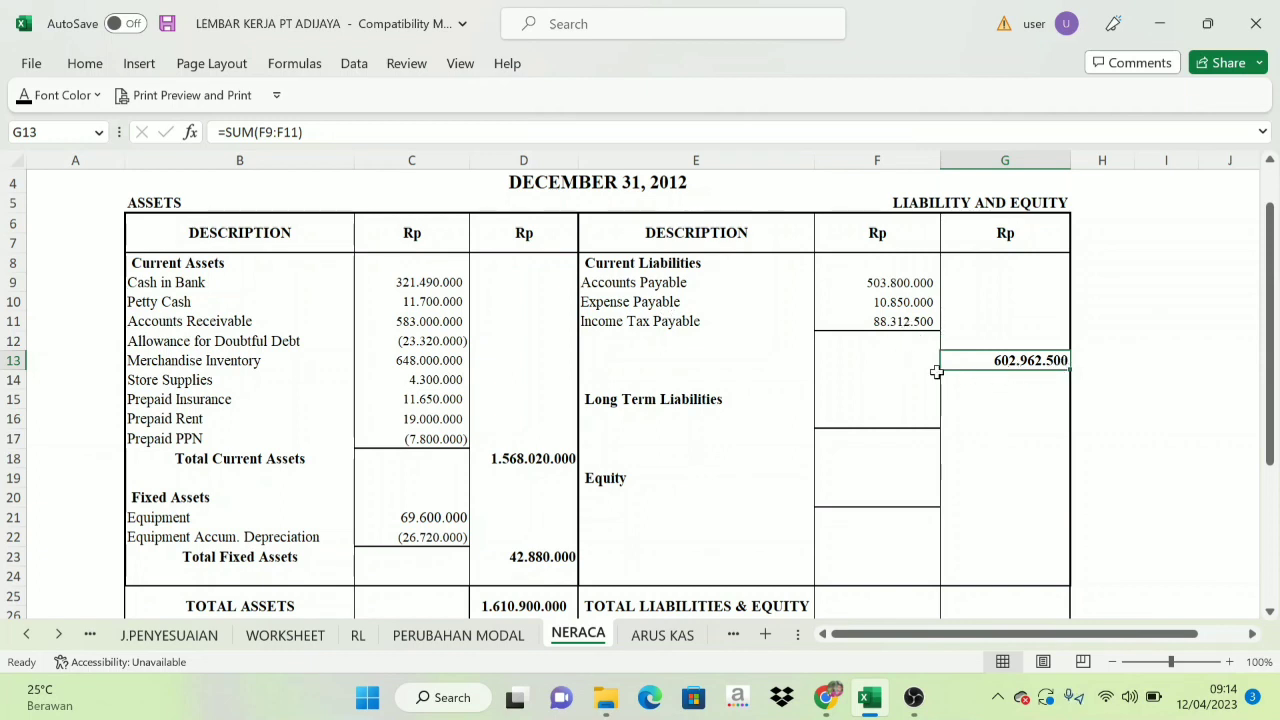
{"action": "left_click", "coordinate": [787, 364]}
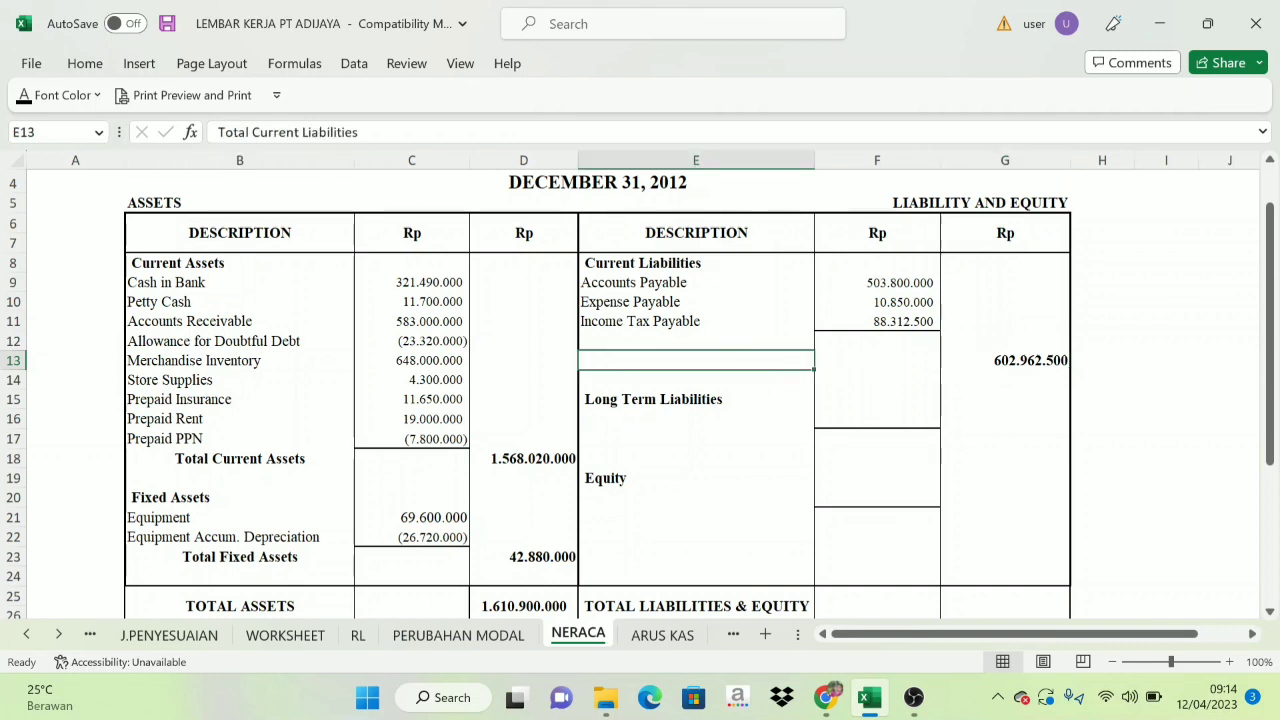
{"action": "left_click", "coordinate": [23, 95]}
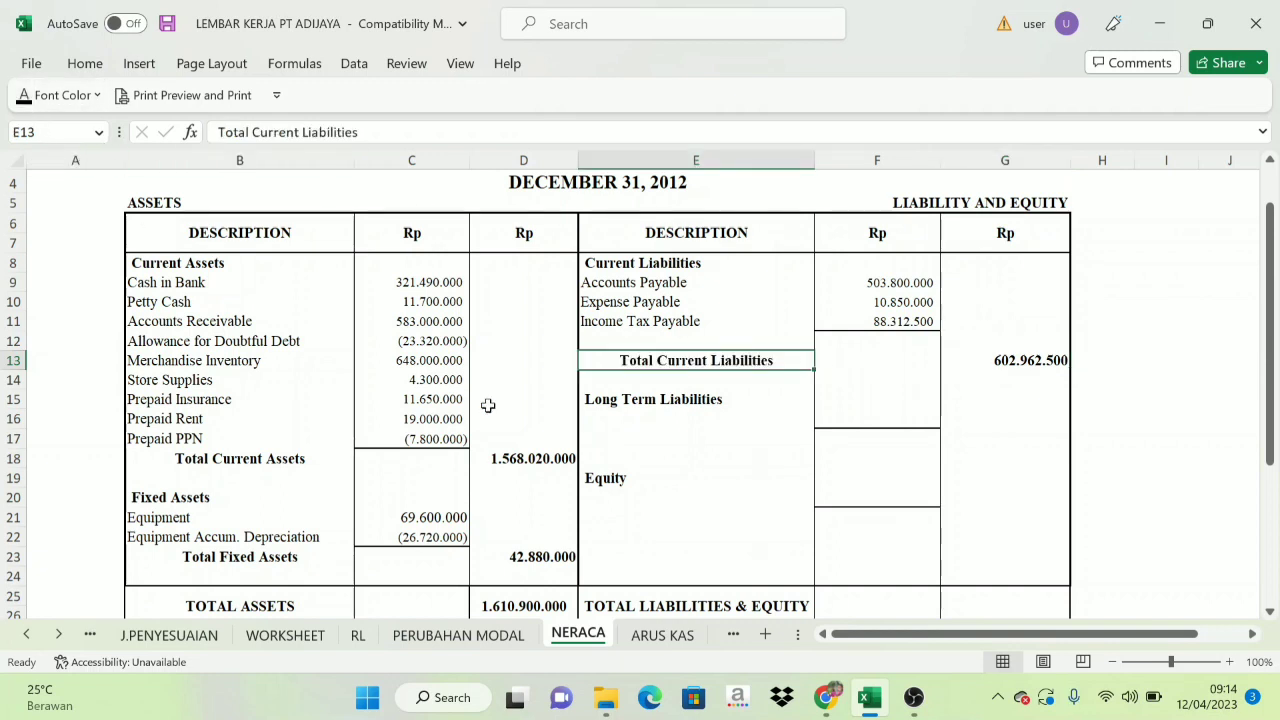
{"action": "left_click", "coordinate": [1153, 385]}
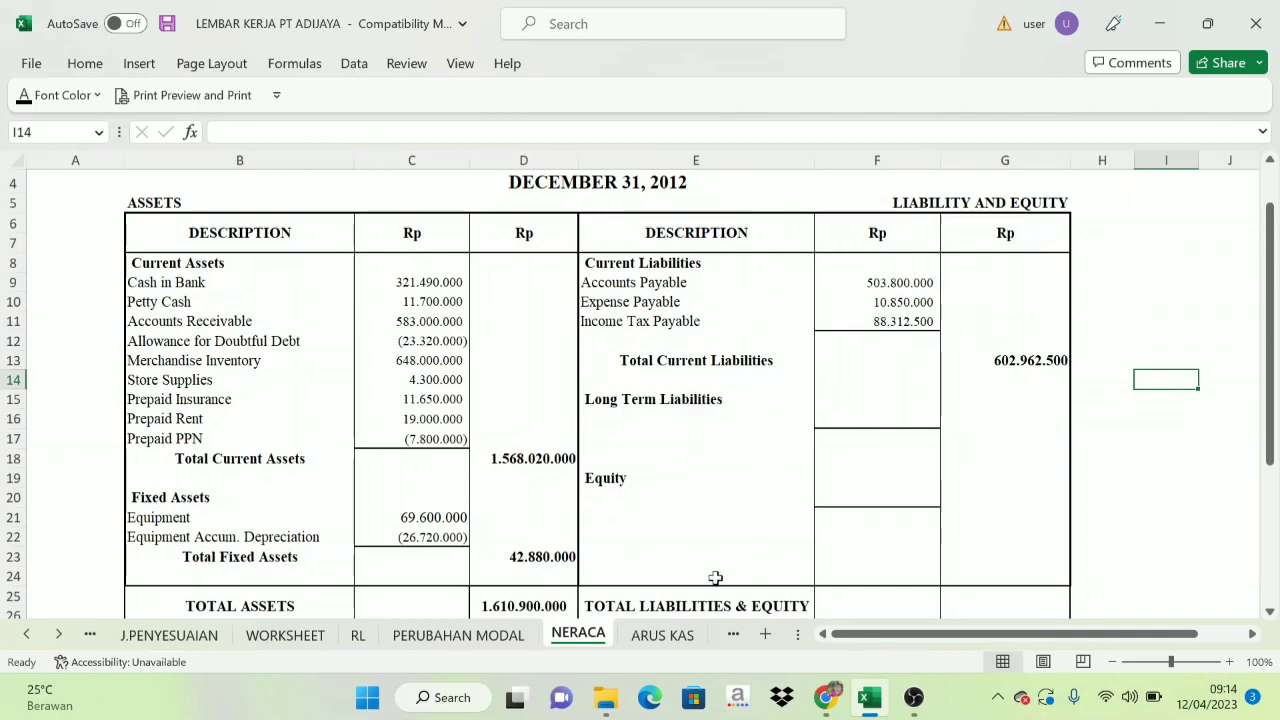
Check the Bank BCA Loan code, name and Balance Sheet amount in WORKSHEET row 27 and set the loan's name in NERACA E16 to black font.
{"action": "left_click", "coordinate": [309, 637]}
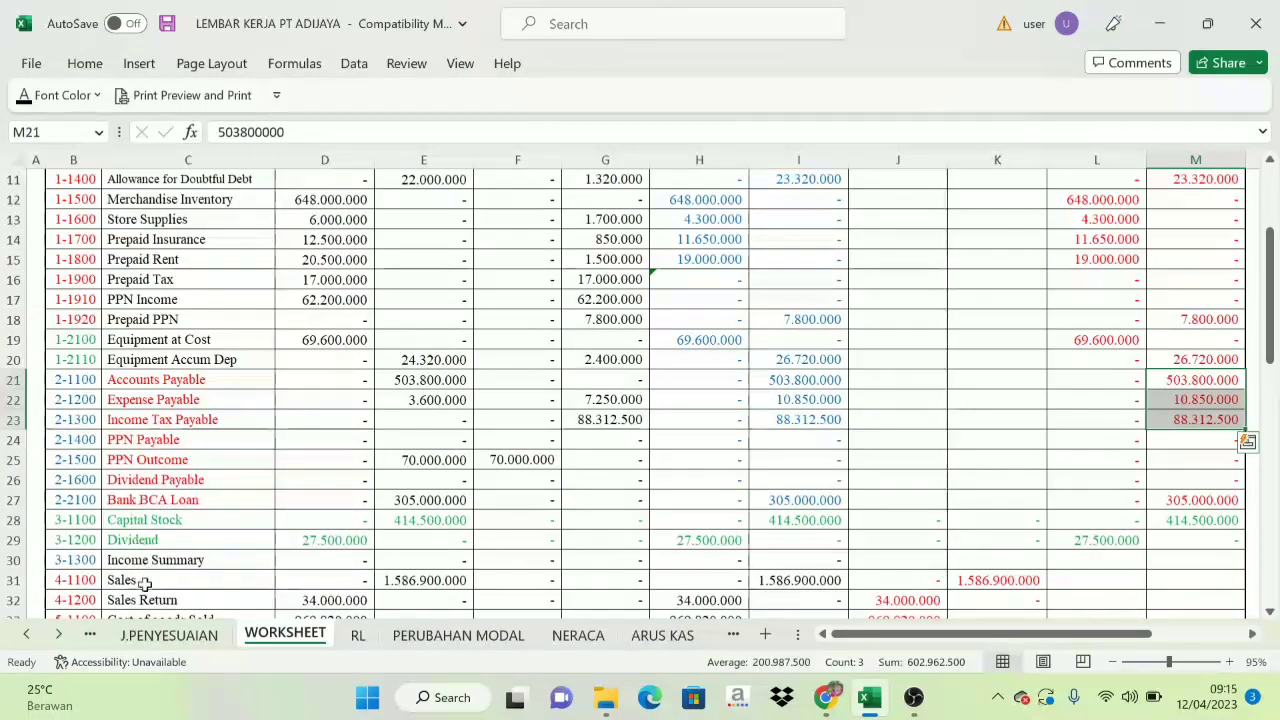
{"action": "left_click", "coordinate": [74, 500]}
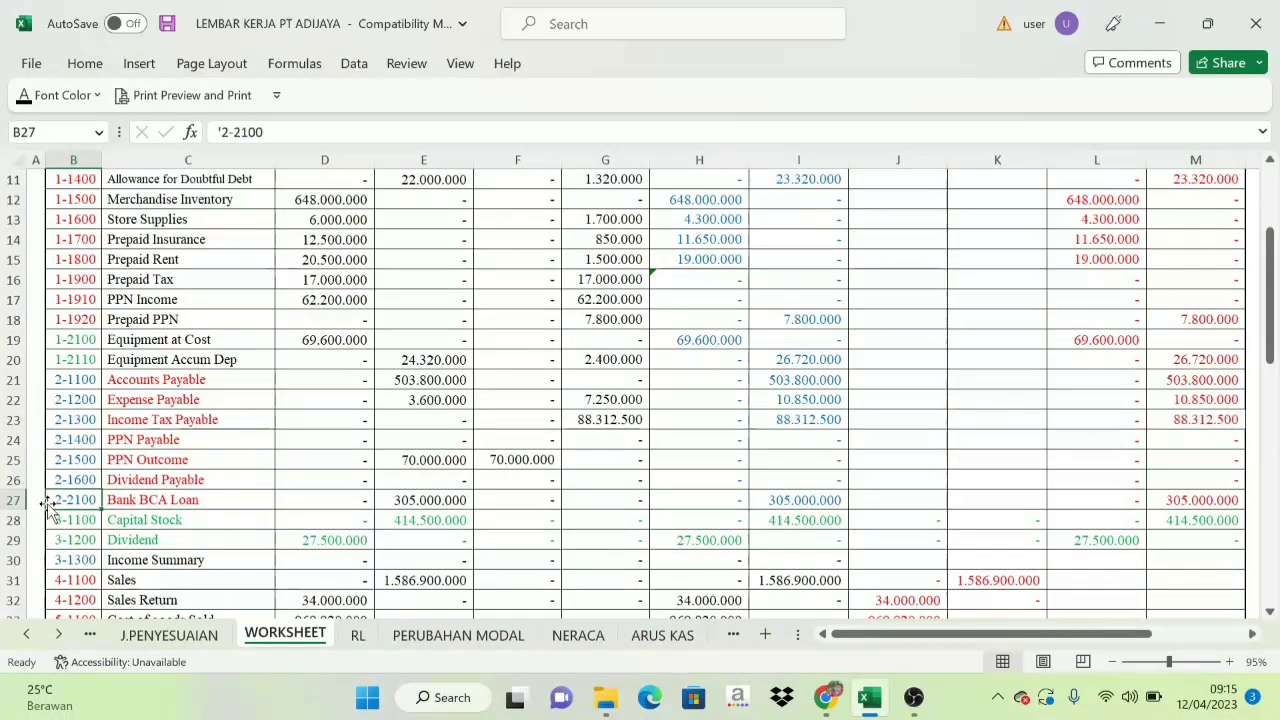
{"action": "left_click", "coordinate": [143, 500]}
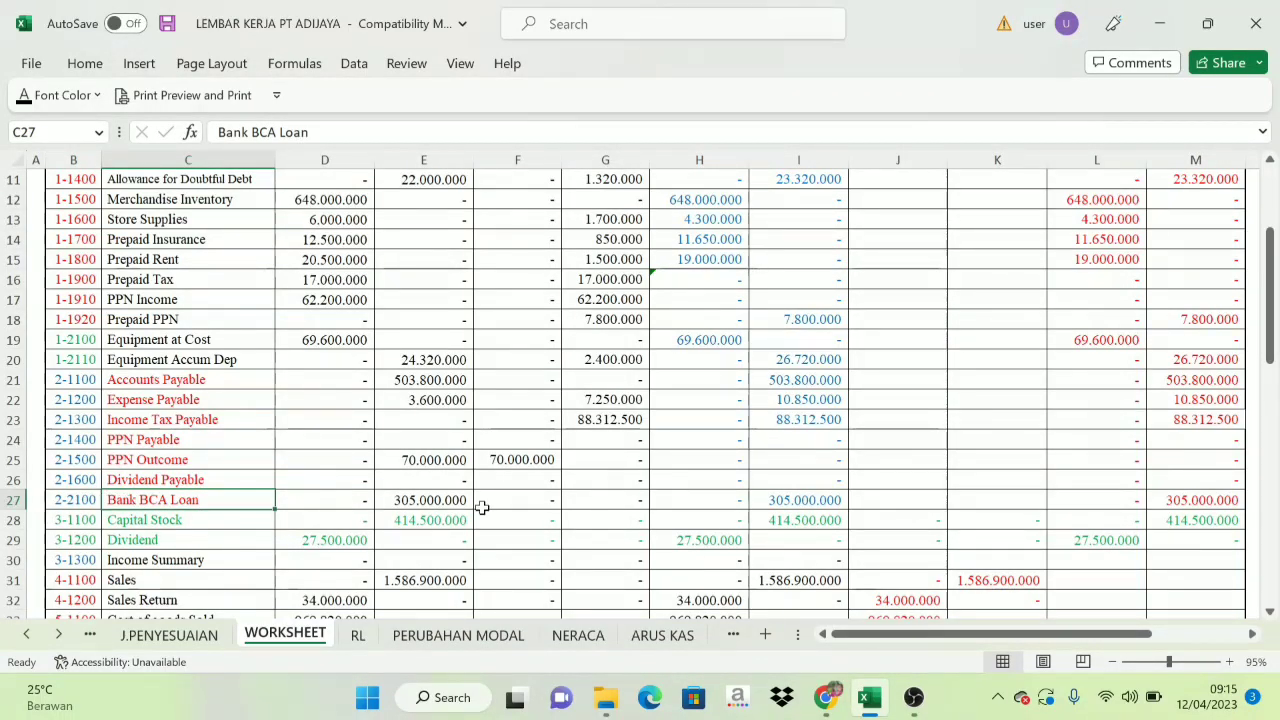
{"action": "left_click", "coordinate": [1212, 496]}
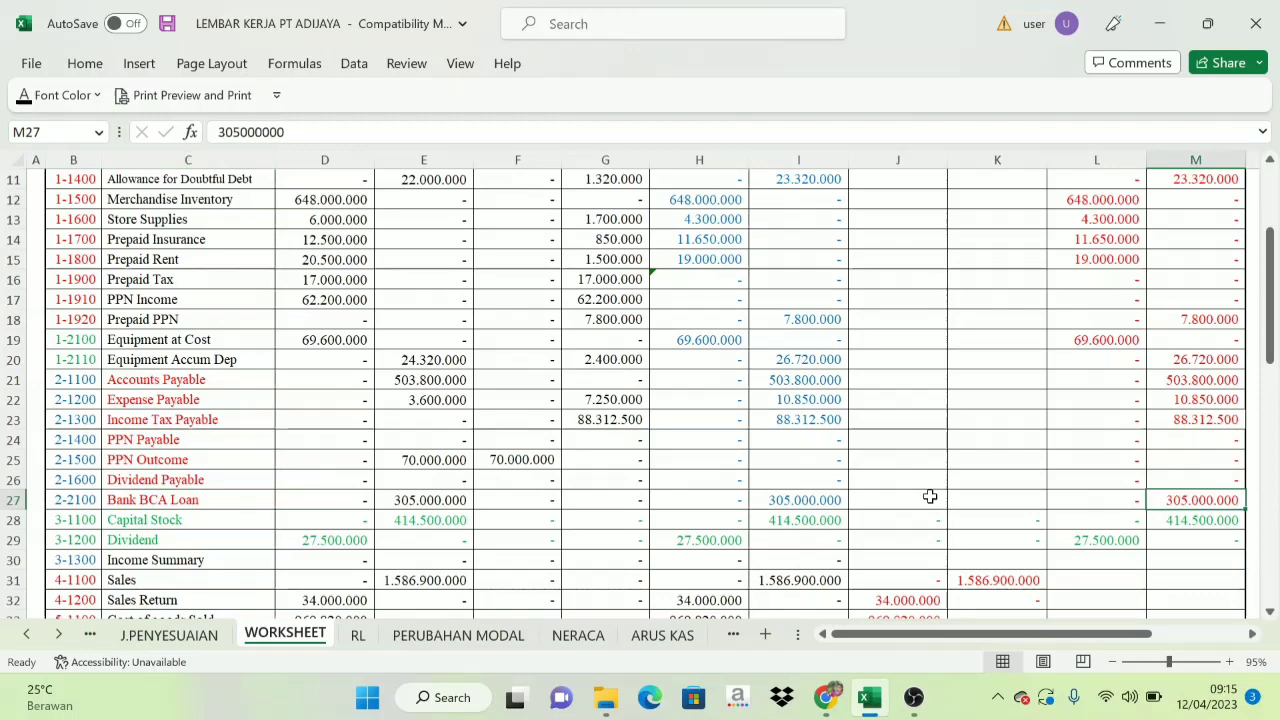
{"action": "left_click", "coordinate": [88, 500]}
{"action": "left_click", "coordinate": [568, 634]}
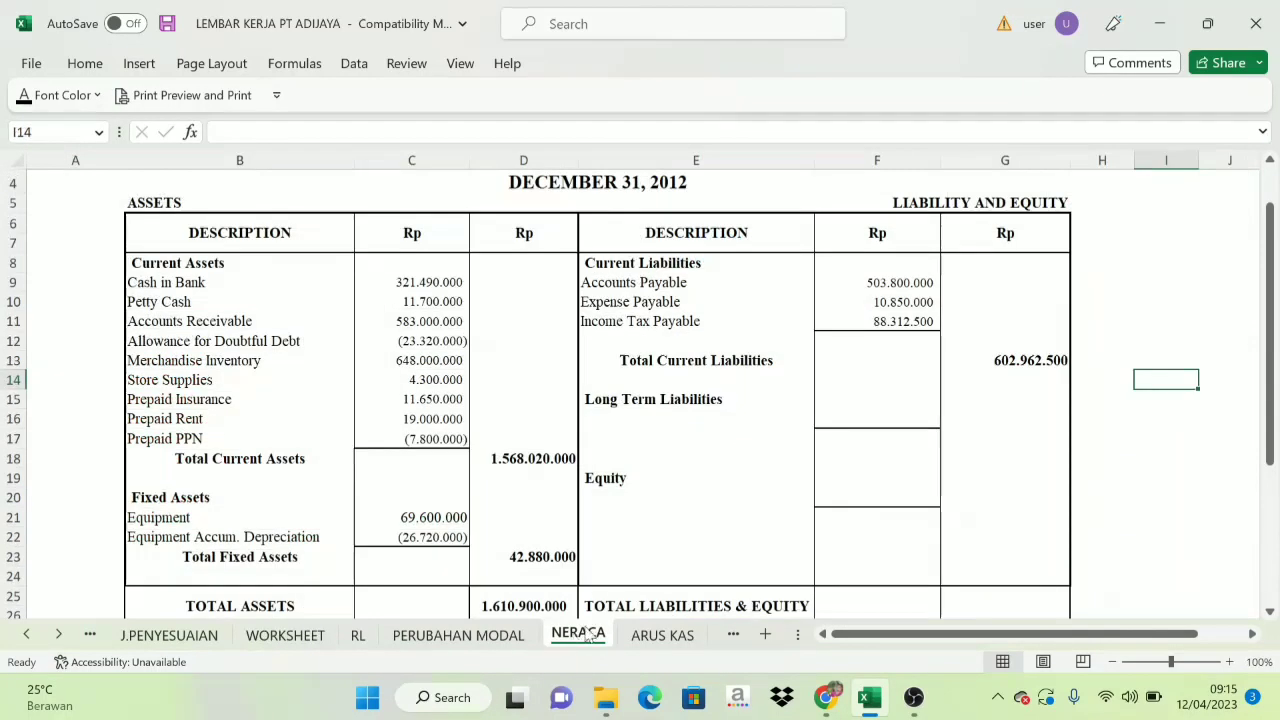
{"action": "left_click", "coordinate": [668, 418]}
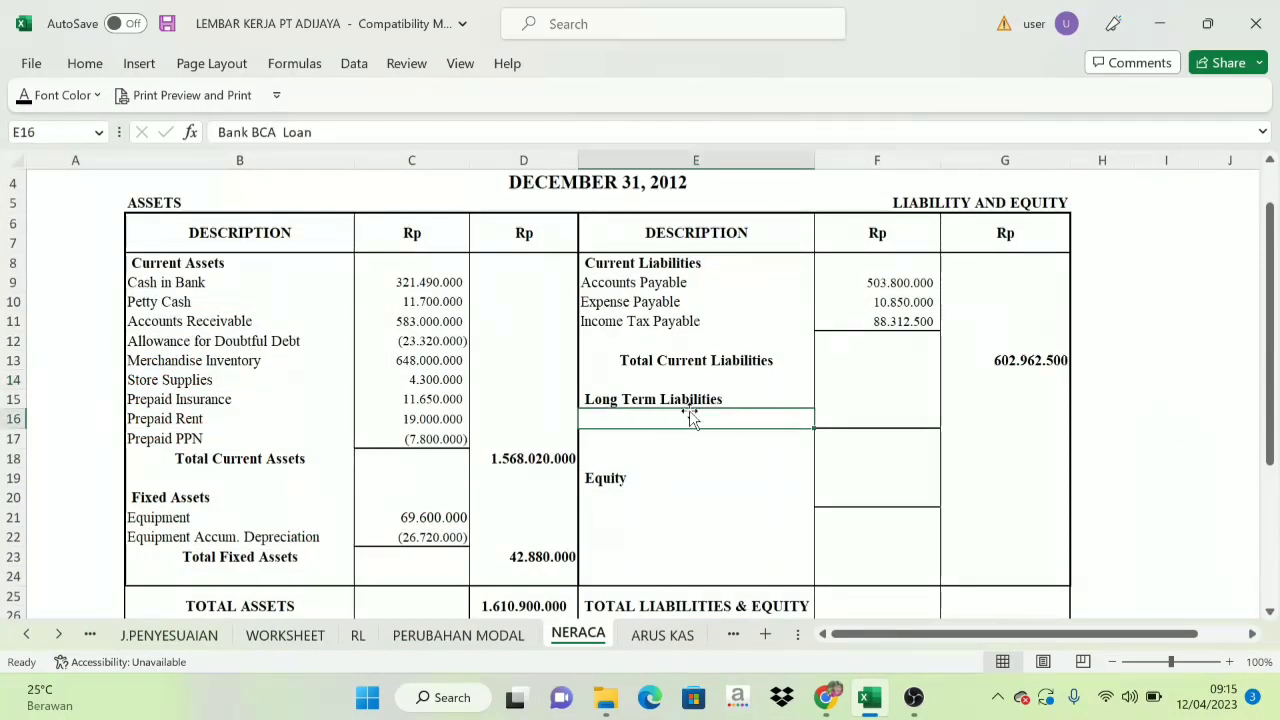
{"action": "left_click", "coordinate": [24, 95]}
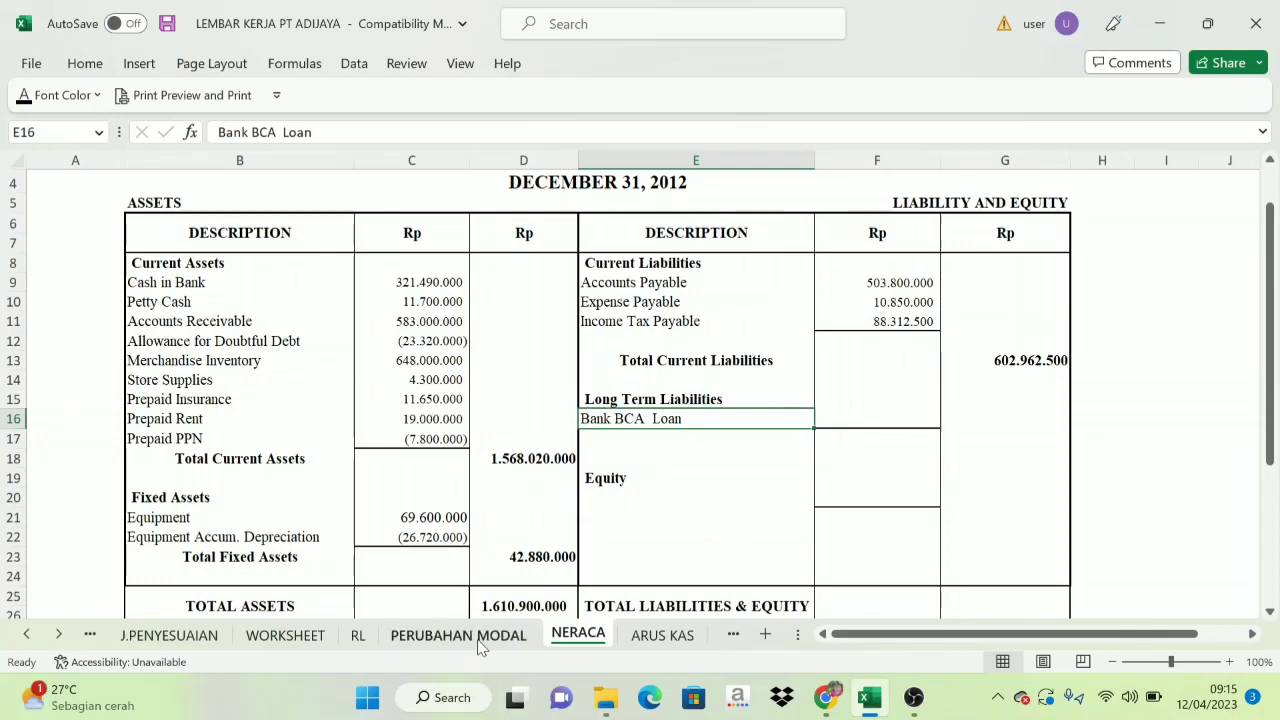
Recheck the Bank BCA Loan amount on the WORKSHEET sheet and set NERACA's loan amount in F16 and long-term total in G17 to black font.
{"action": "left_click", "coordinate": [290, 635]}
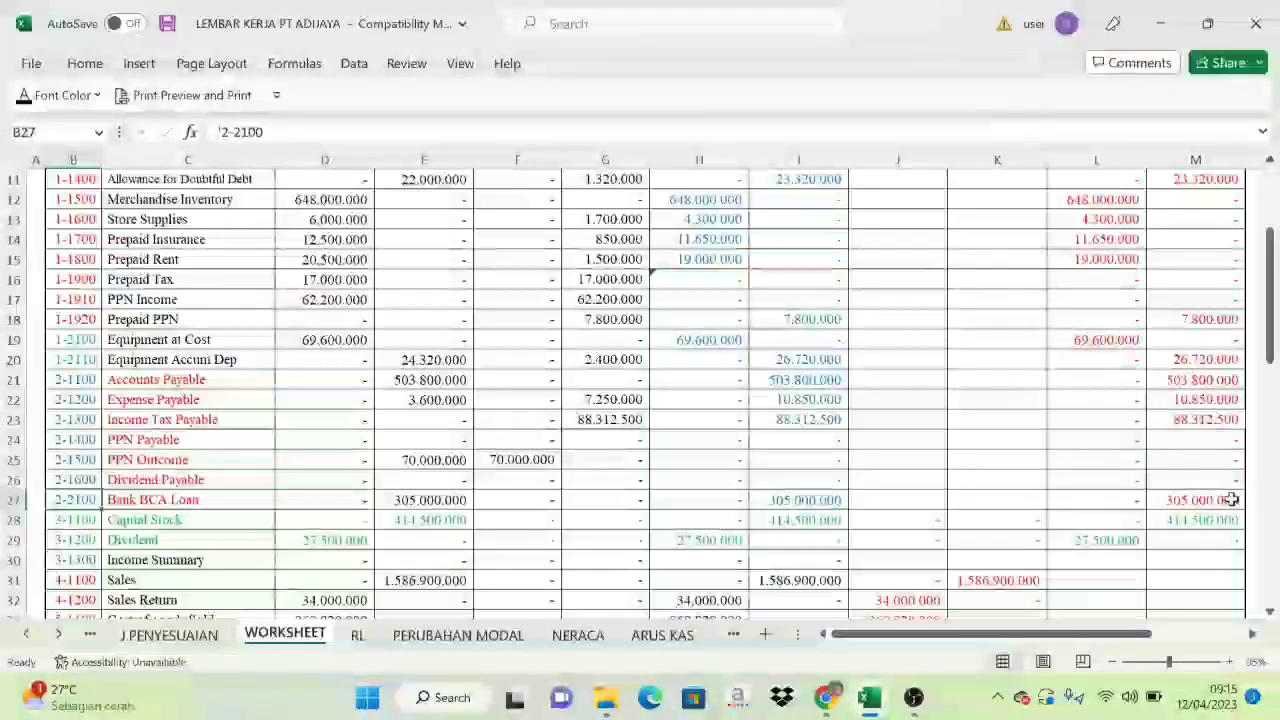
{"action": "left_click", "coordinate": [578, 634]}
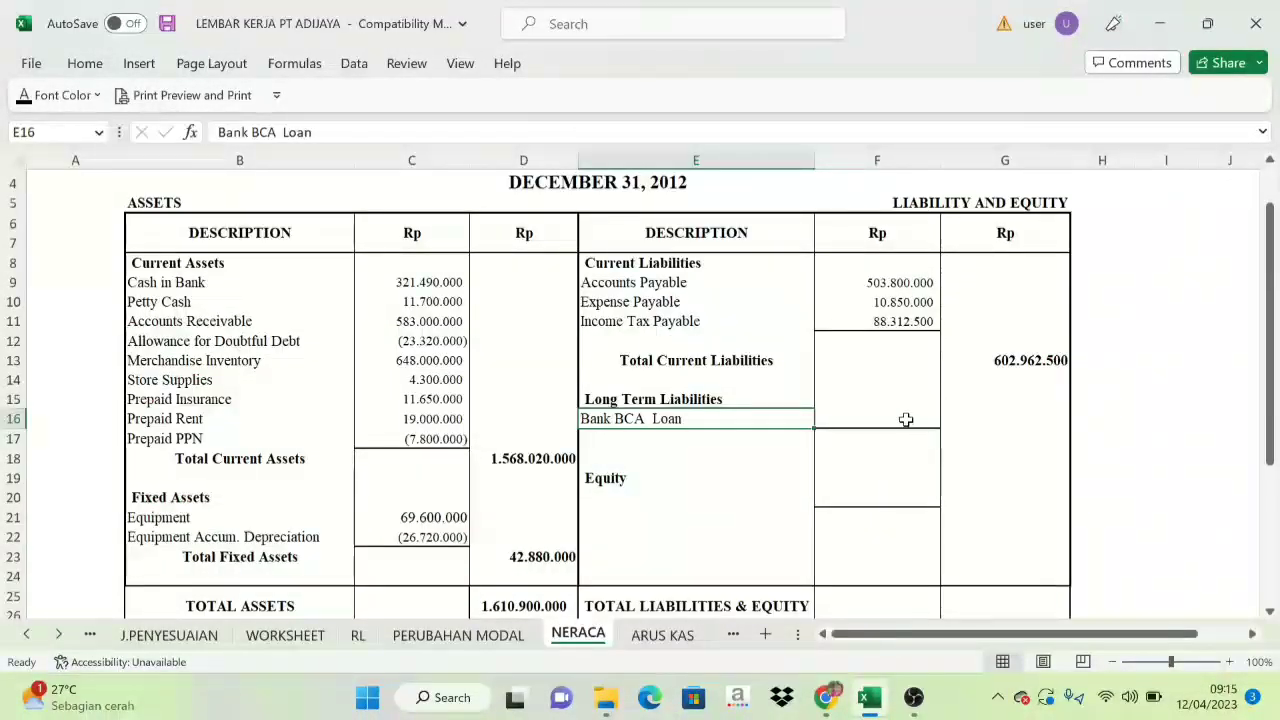
{"action": "left_click", "coordinate": [900, 419]}
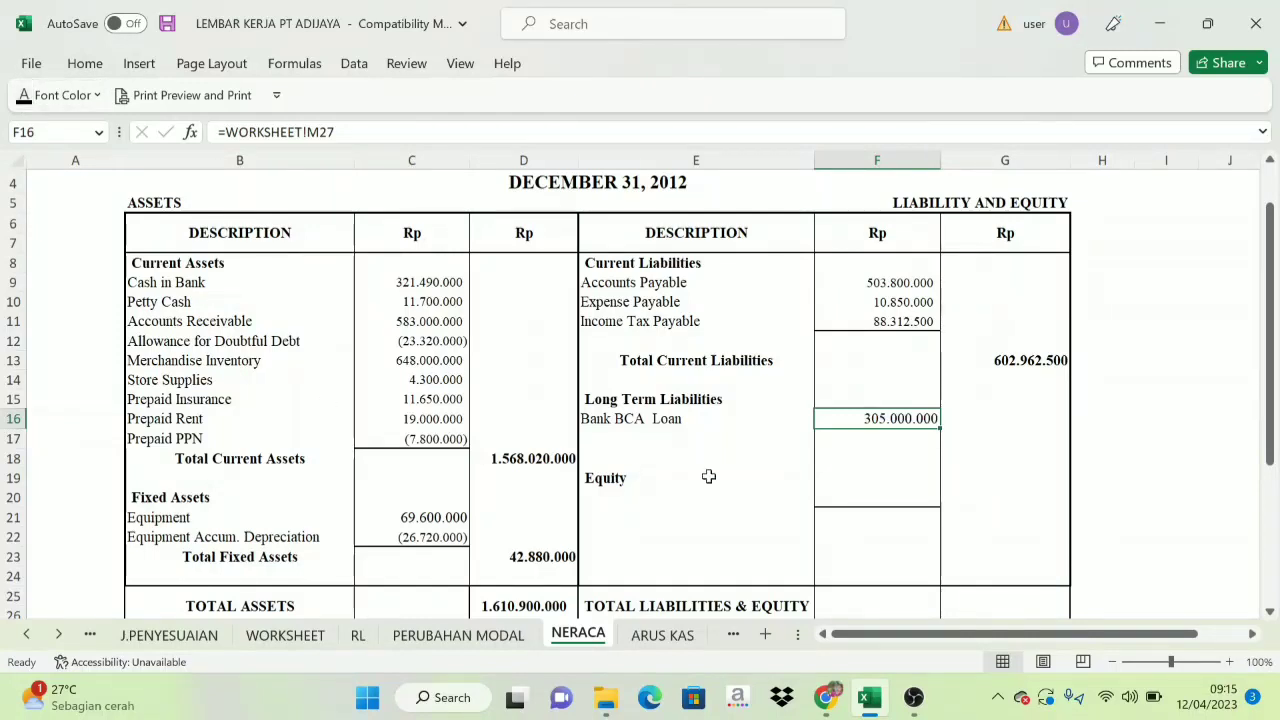
{"action": "left_click", "coordinate": [868, 471]}
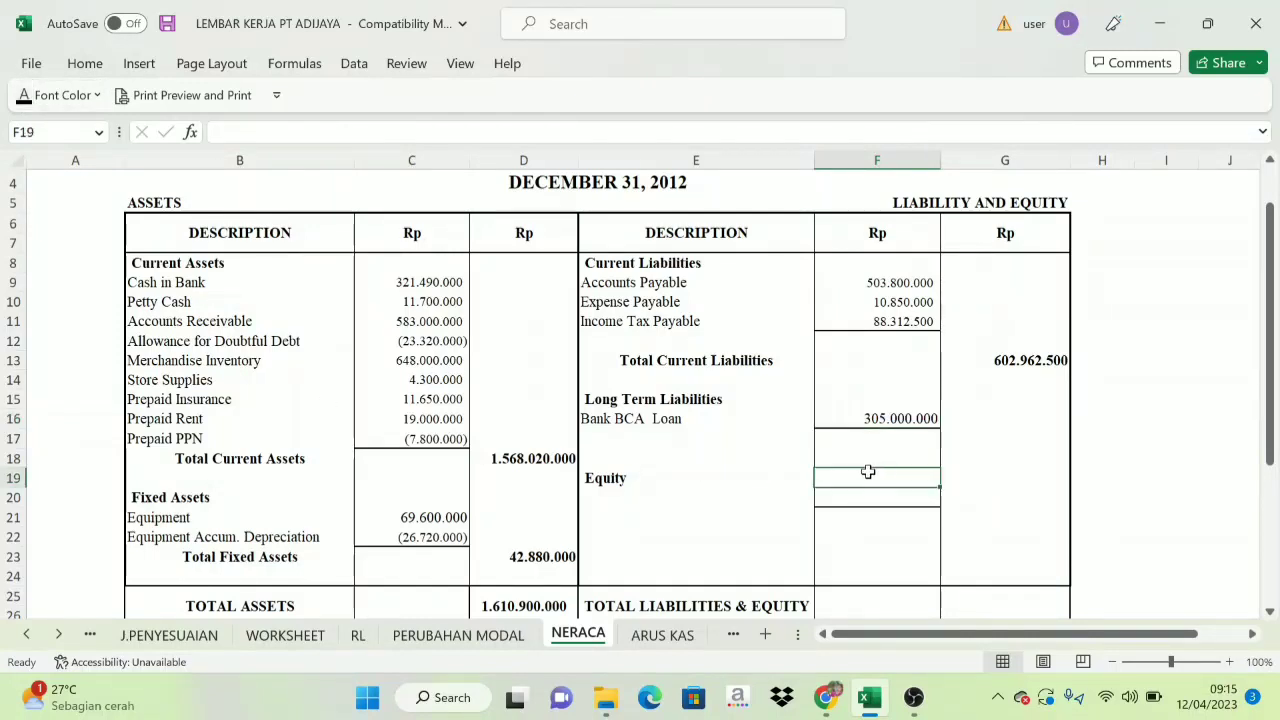
{"action": "left_click", "coordinate": [914, 414]}
{"action": "left_click", "coordinate": [1028, 440]}
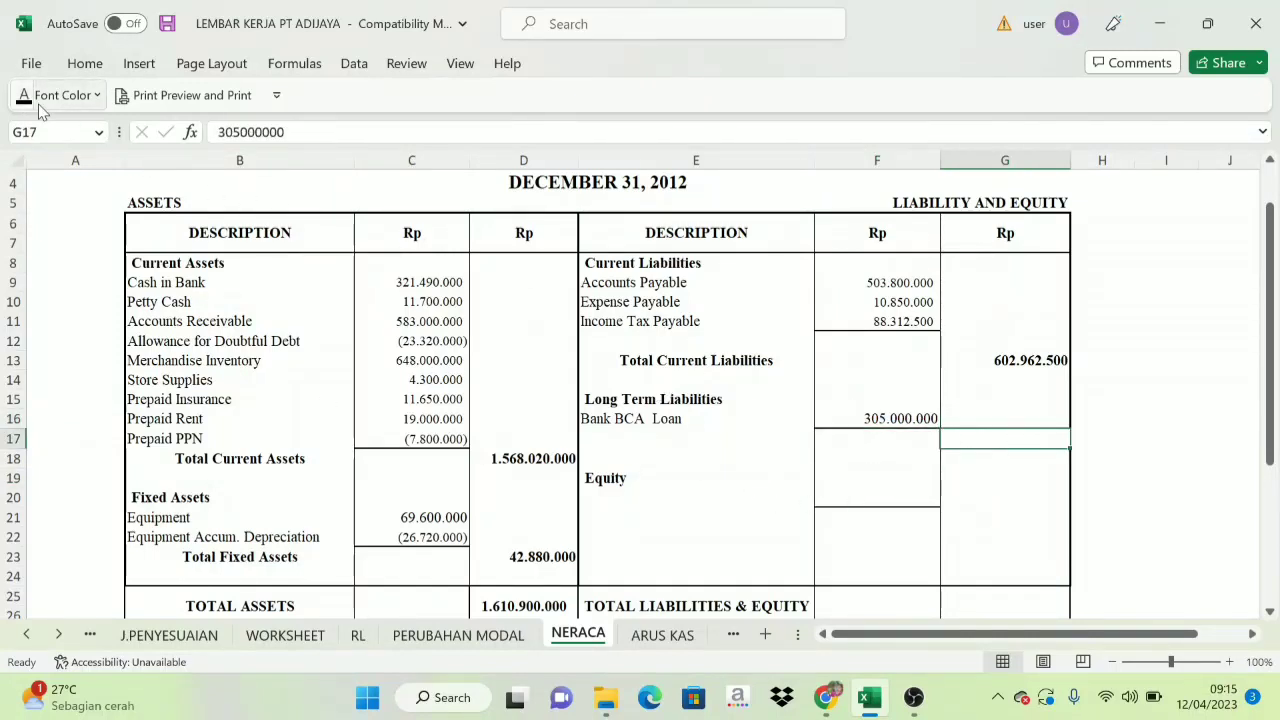
{"action": "left_click", "coordinate": [1195, 476]}
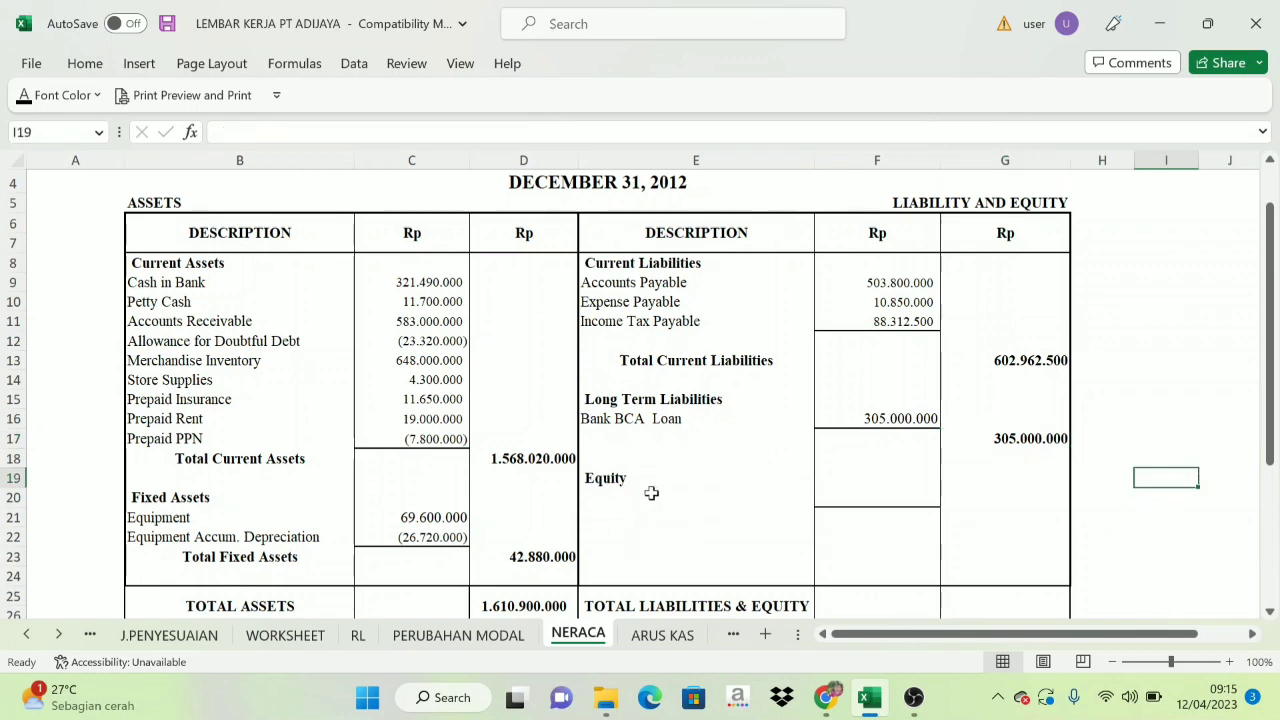
Check Capital Stock in WORKSHEET row 28 and the PERUBAHAN MODAL sheet, and set the equity account name in NERACA E20 to black font.
{"action": "left_click", "coordinate": [615, 484]}
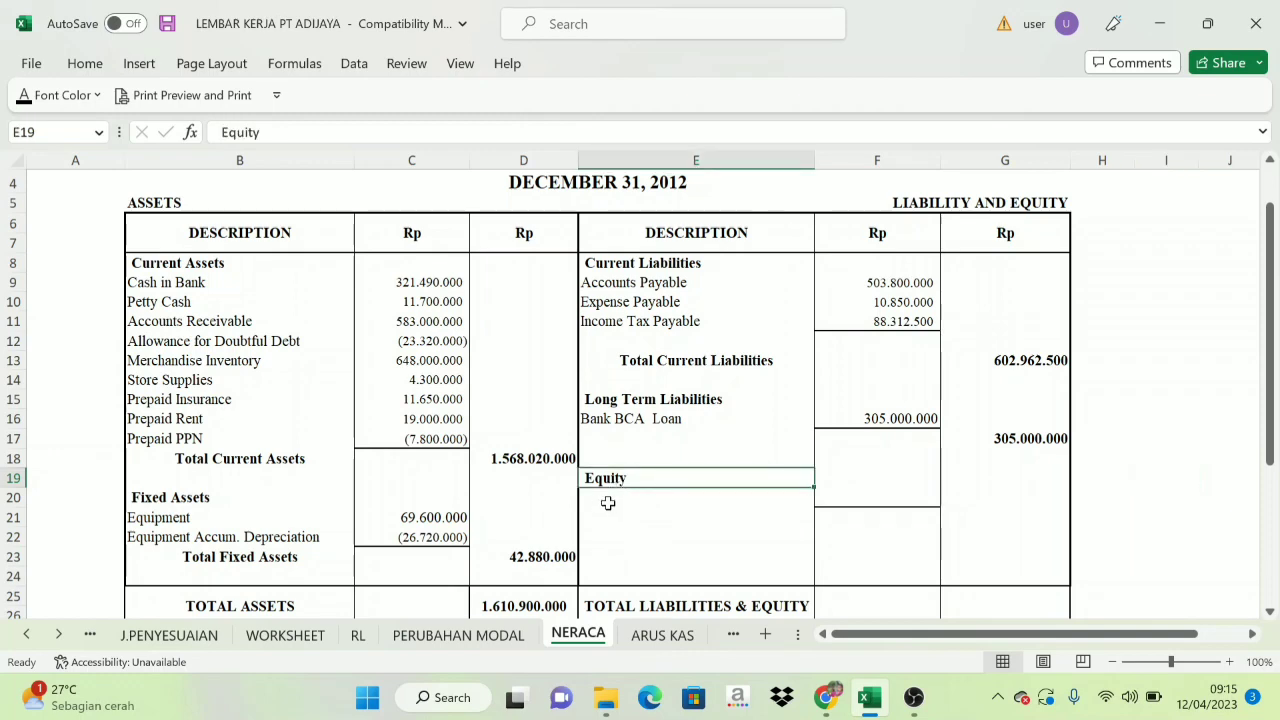
{"action": "left_click", "coordinate": [611, 499]}
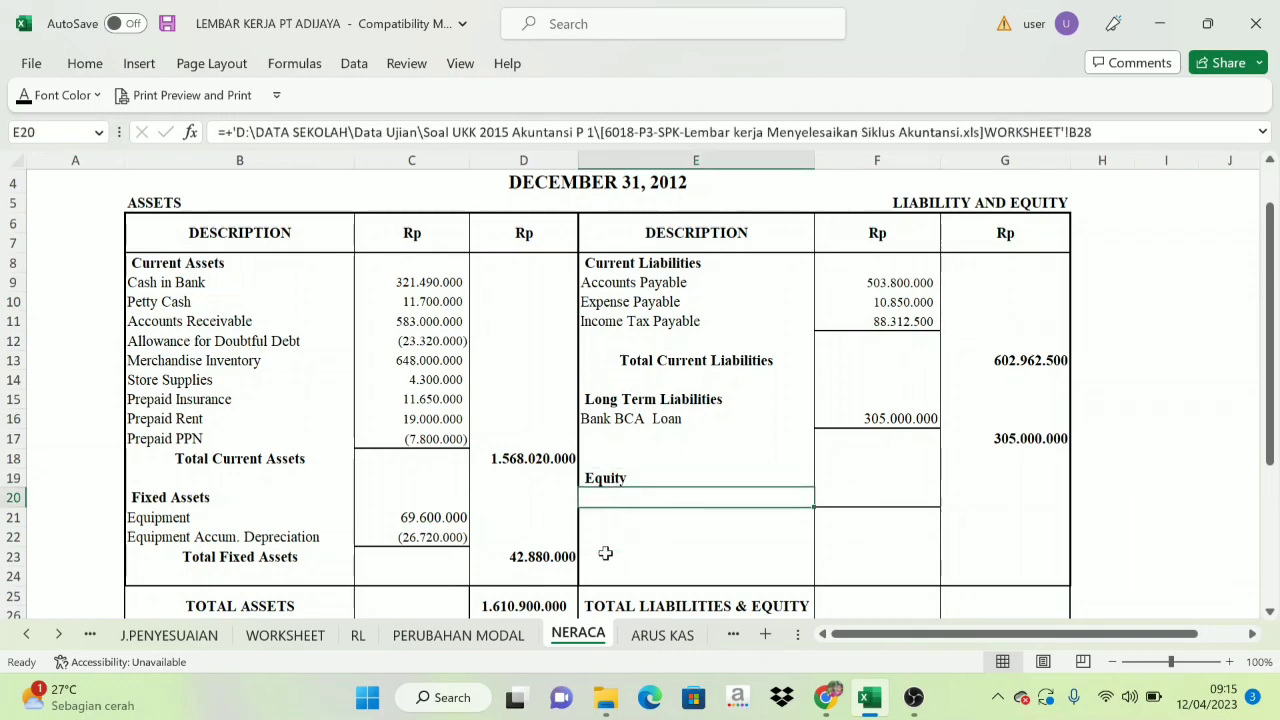
{"action": "left_click", "coordinate": [288, 636]}
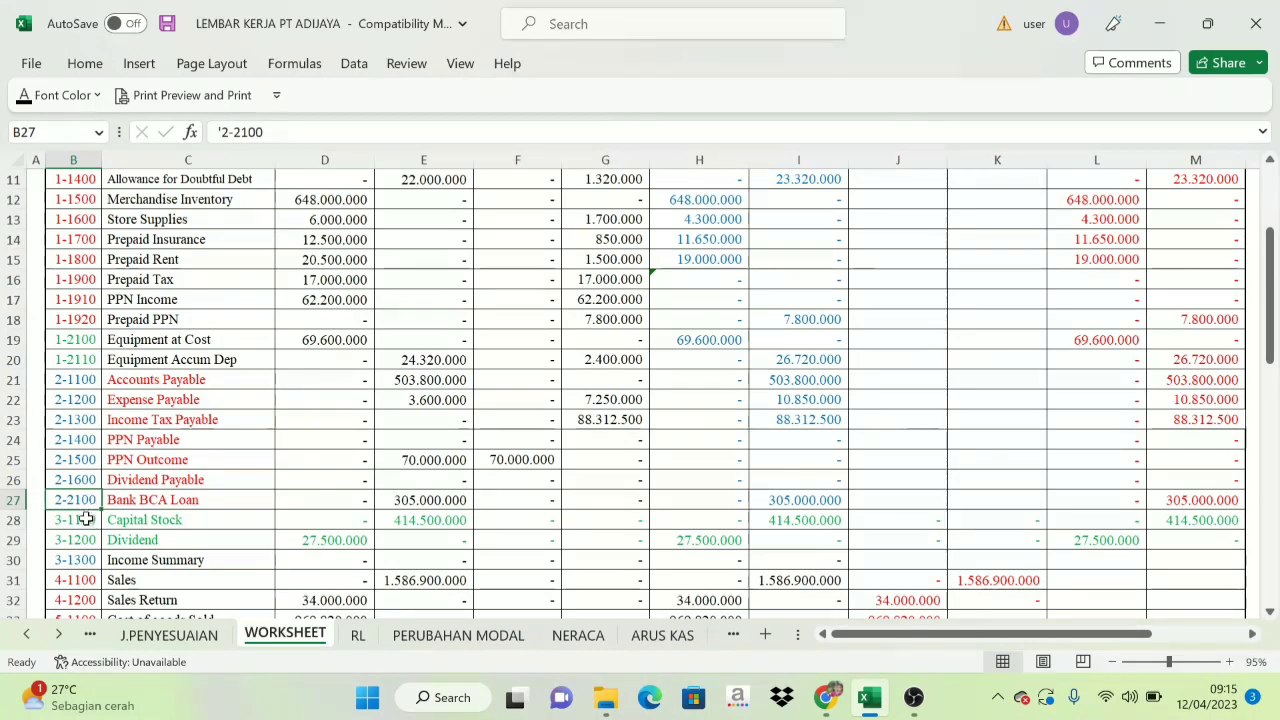
{"action": "left_click_drag", "start_coordinate": [86, 520], "coordinate": [1171, 535]}
{"action": "left_click", "coordinate": [1180, 523]}
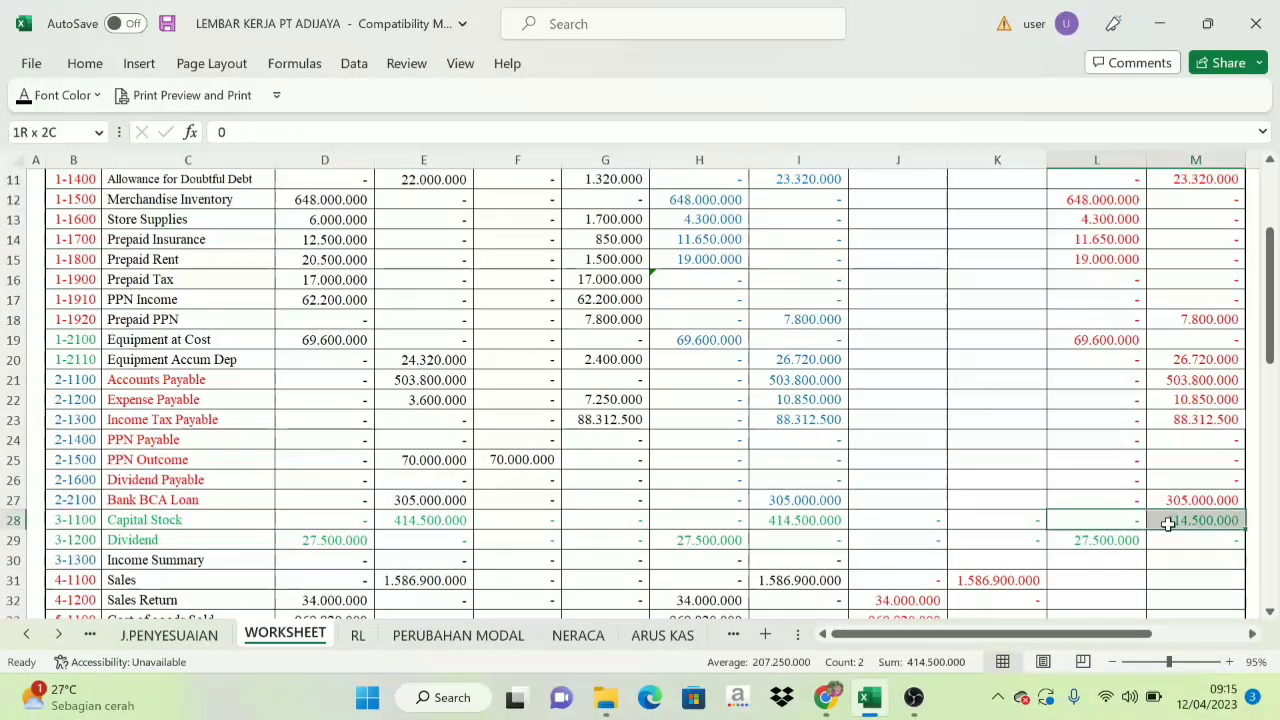
{"action": "left_click", "coordinate": [580, 636]}
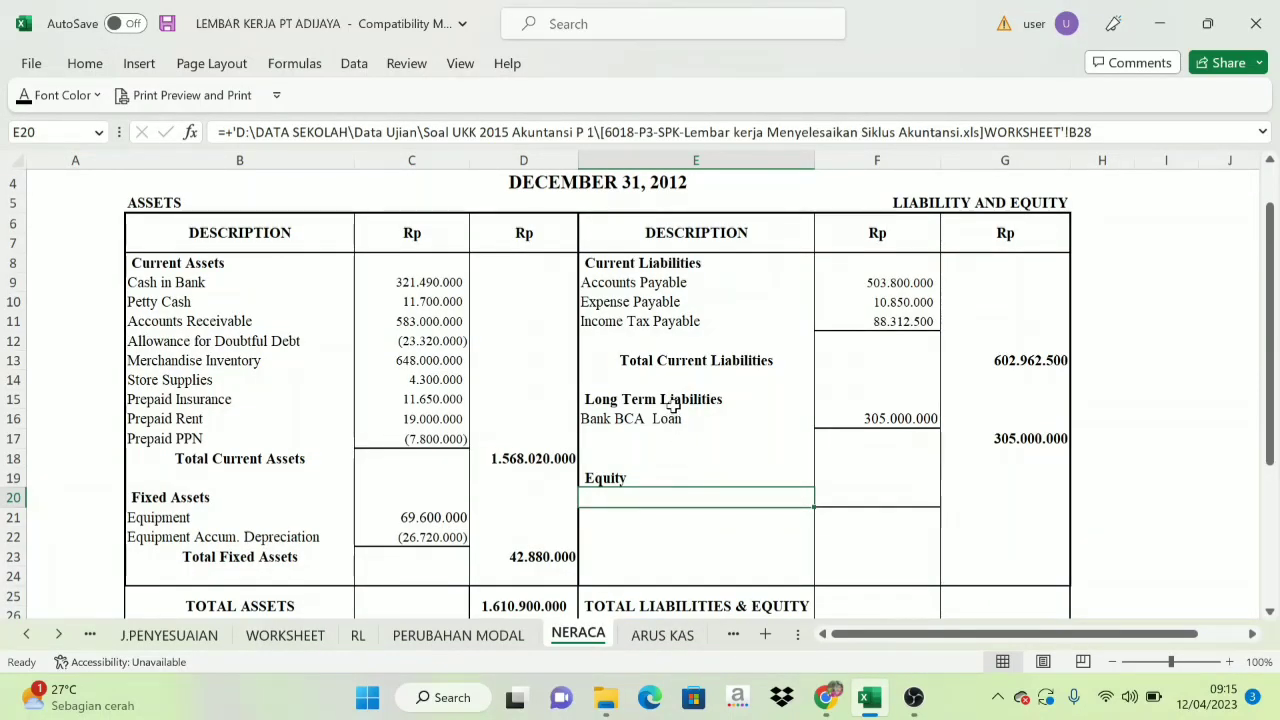
{"action": "left_click", "coordinate": [631, 531]}
{"action": "left_click", "coordinate": [631, 500]}
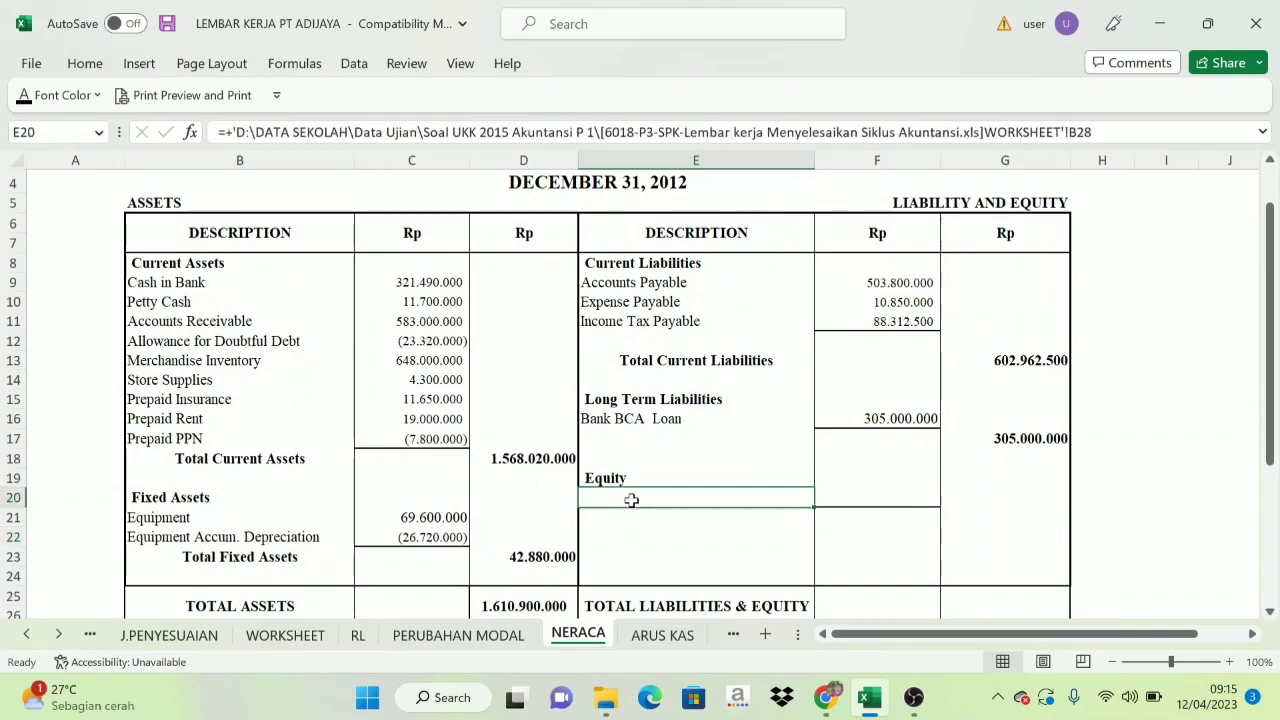
{"action": "left_click", "coordinate": [510, 640]}
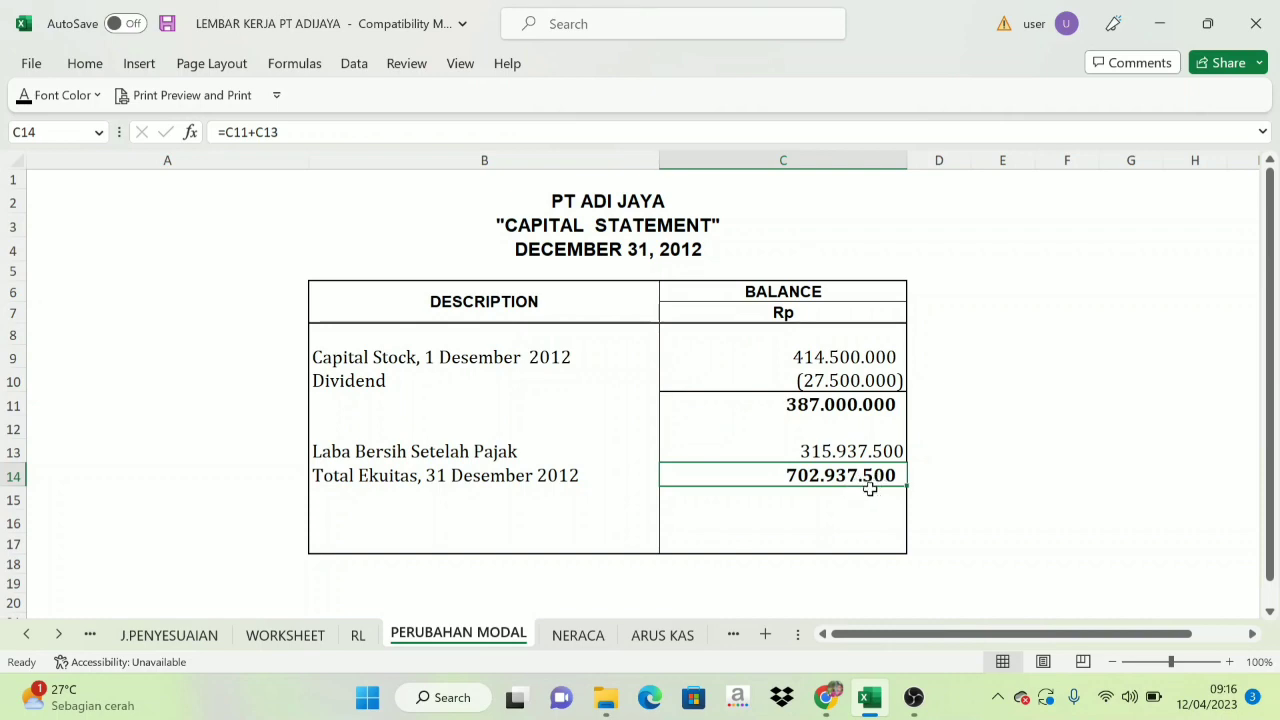
{"action": "left_click", "coordinate": [578, 635]}
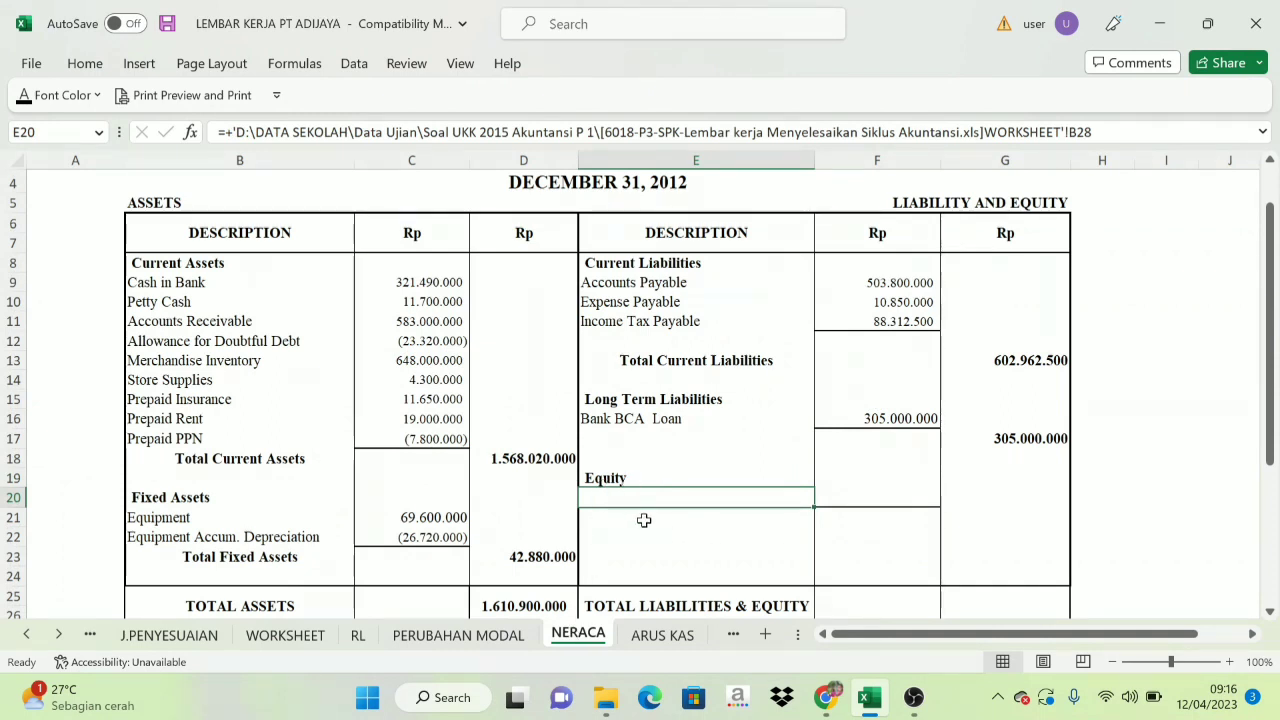
{"action": "left_click", "coordinate": [24, 95]}
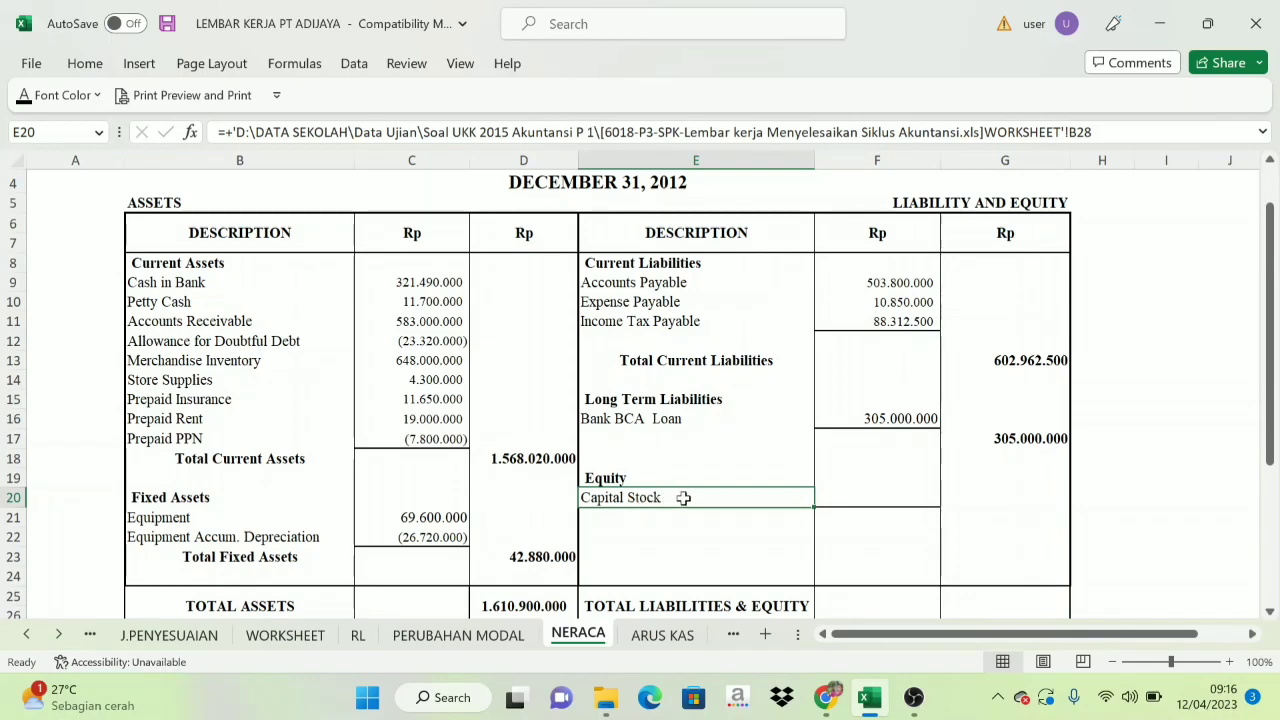
Check the ending equity in PERUBAHAN MODAL C14 and set NERACA's Capital Stock amount in F20 and equity total in G21 to black font.
{"action": "left_click", "coordinate": [509, 636]}
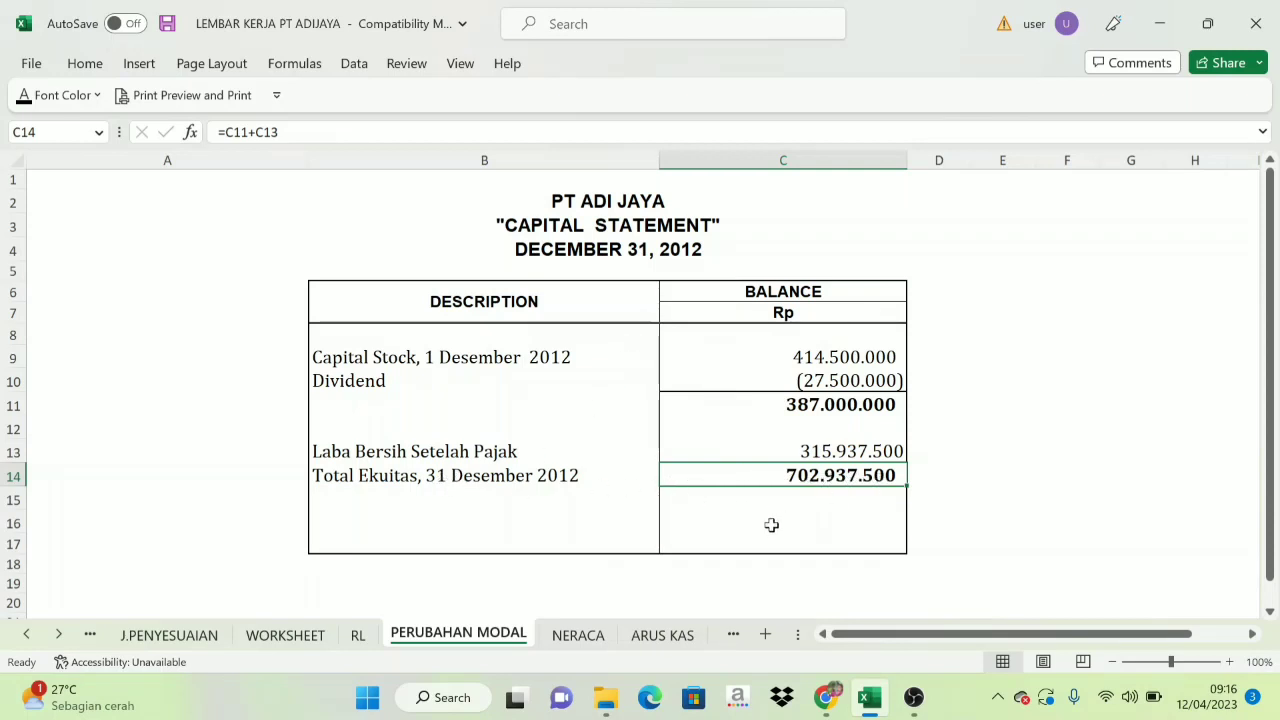
{"action": "left_click", "coordinate": [578, 635]}
{"action": "left_click", "coordinate": [881, 488]}
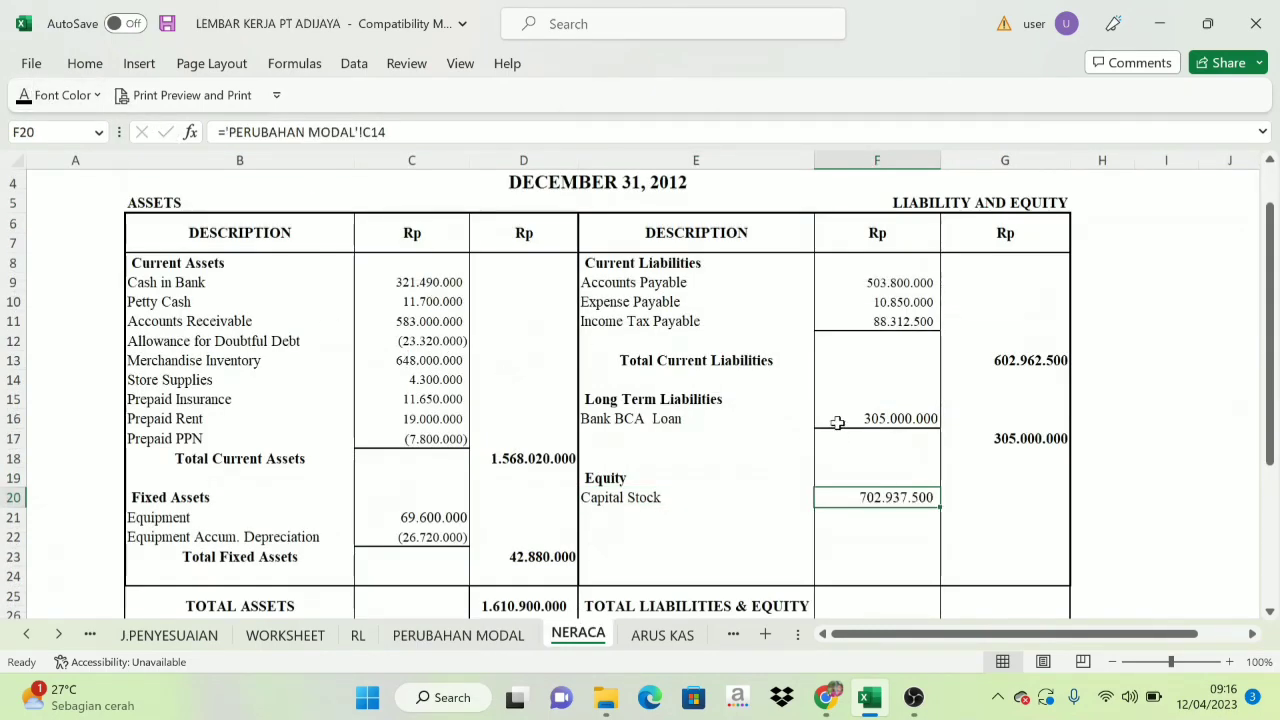
{"action": "left_click", "coordinate": [895, 556]}
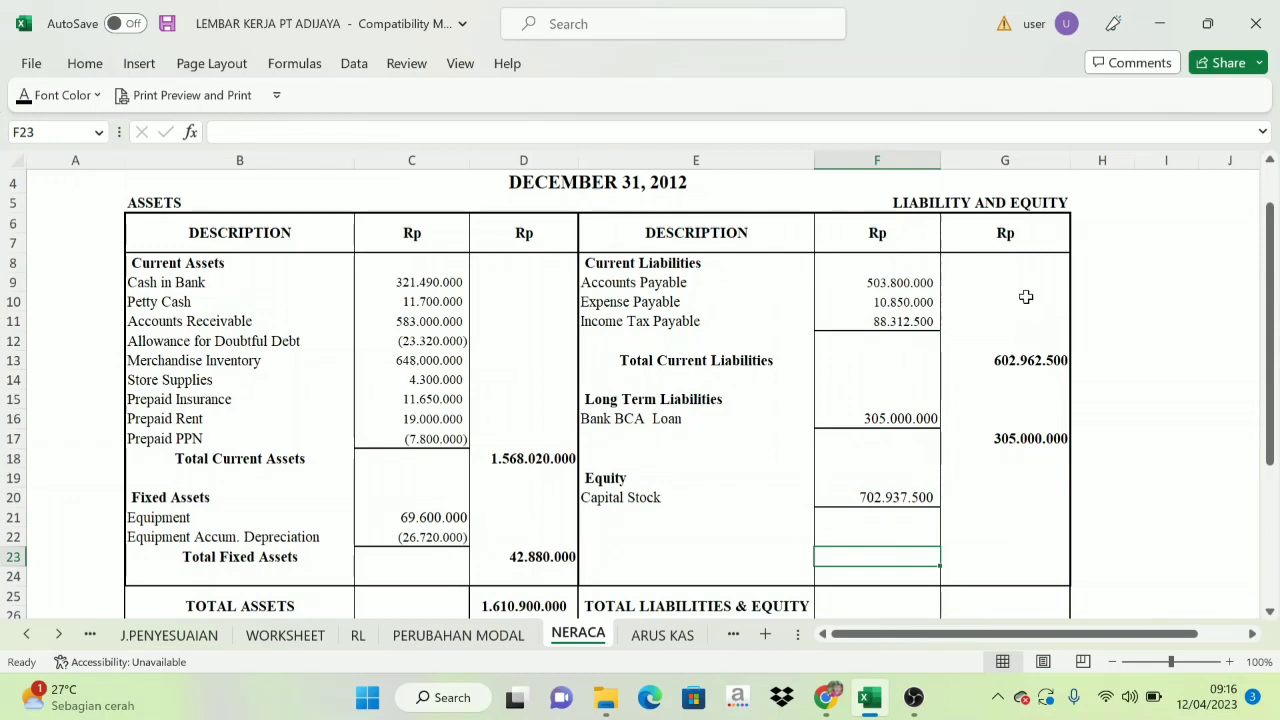
{"action": "left_click", "coordinate": [1027, 513]}
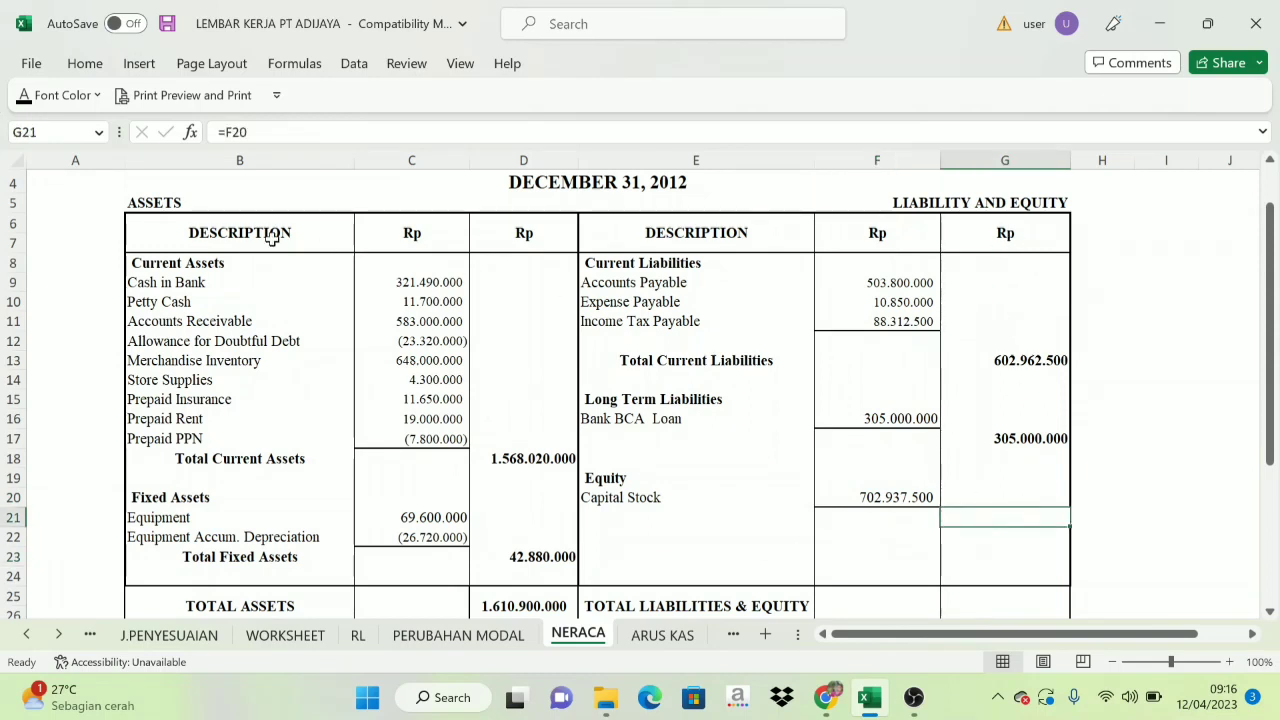
{"action": "left_click", "coordinate": [24, 95]}
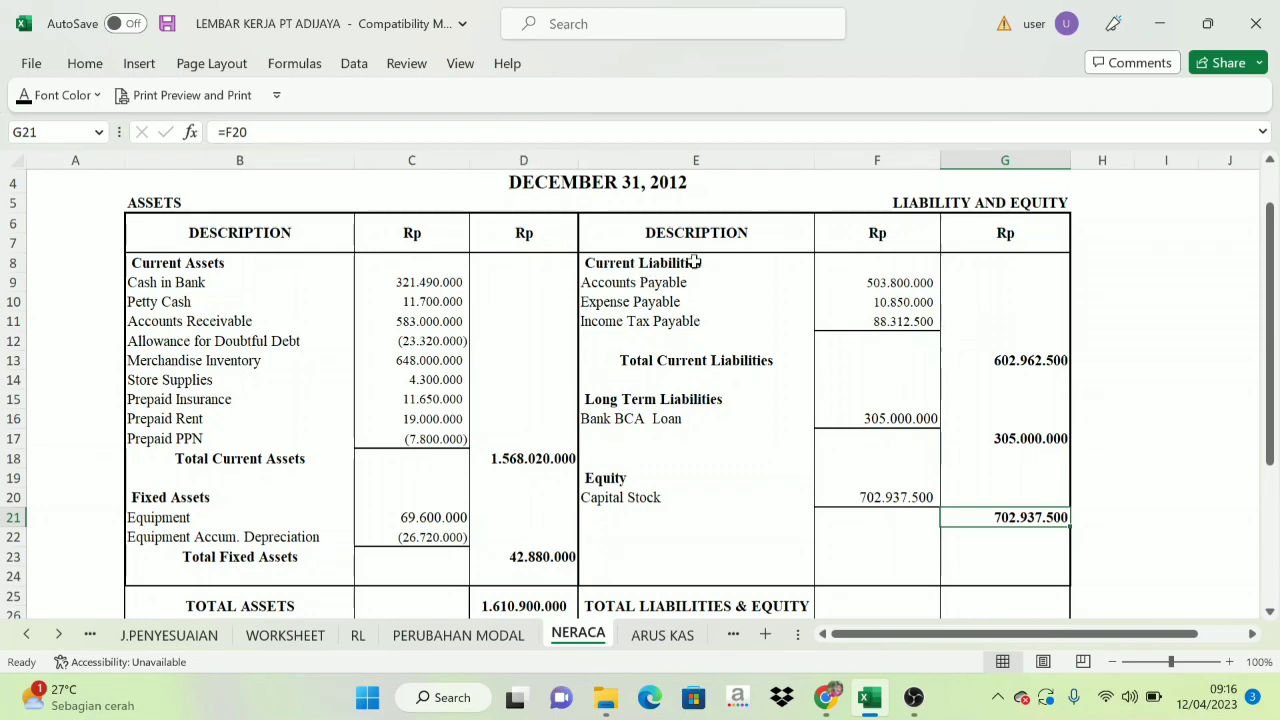
Check the current liabilities, long-term and equity subtotals in NERACA G13, G17 and G21, and set the total liabilities and equity in G25 to black font.
{"action": "left_click", "coordinate": [705, 399]}
{"action": "left_click", "coordinate": [610, 482]}
{"action": "left_click_drag", "start_coordinate": [997, 348], "coordinate": [1005, 522]}
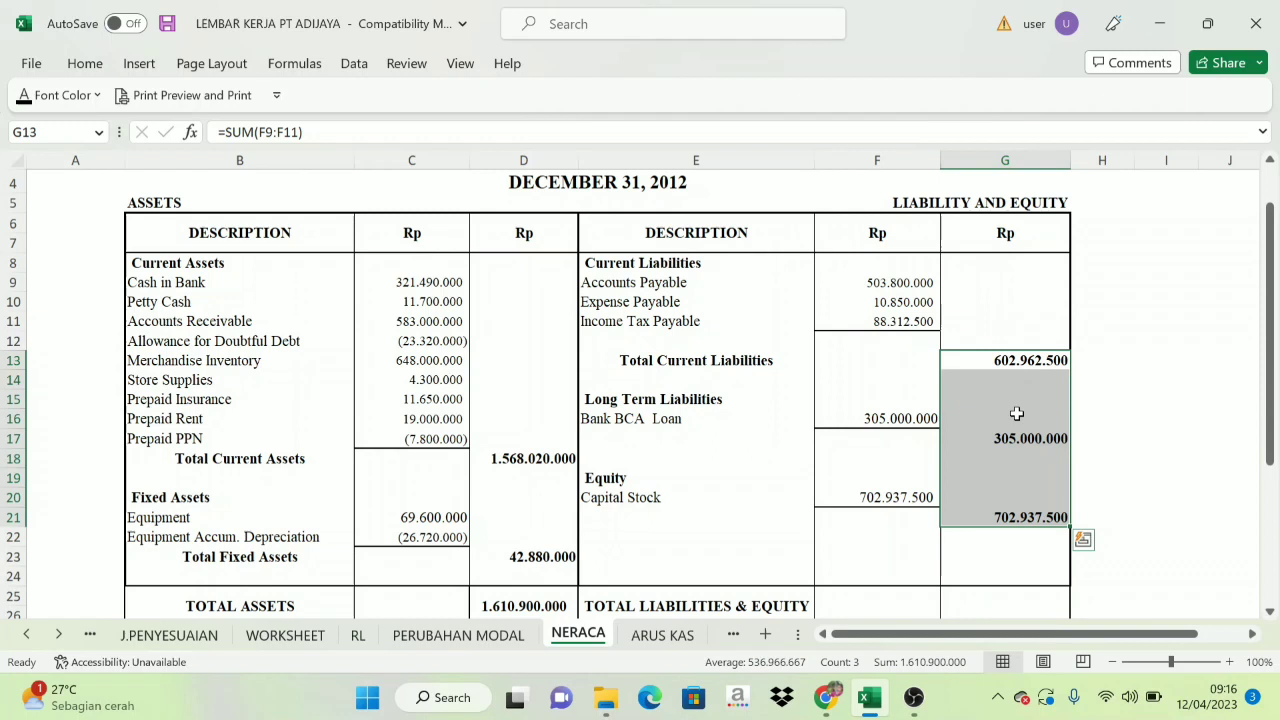
{"action": "left_click", "coordinate": [1035, 365]}
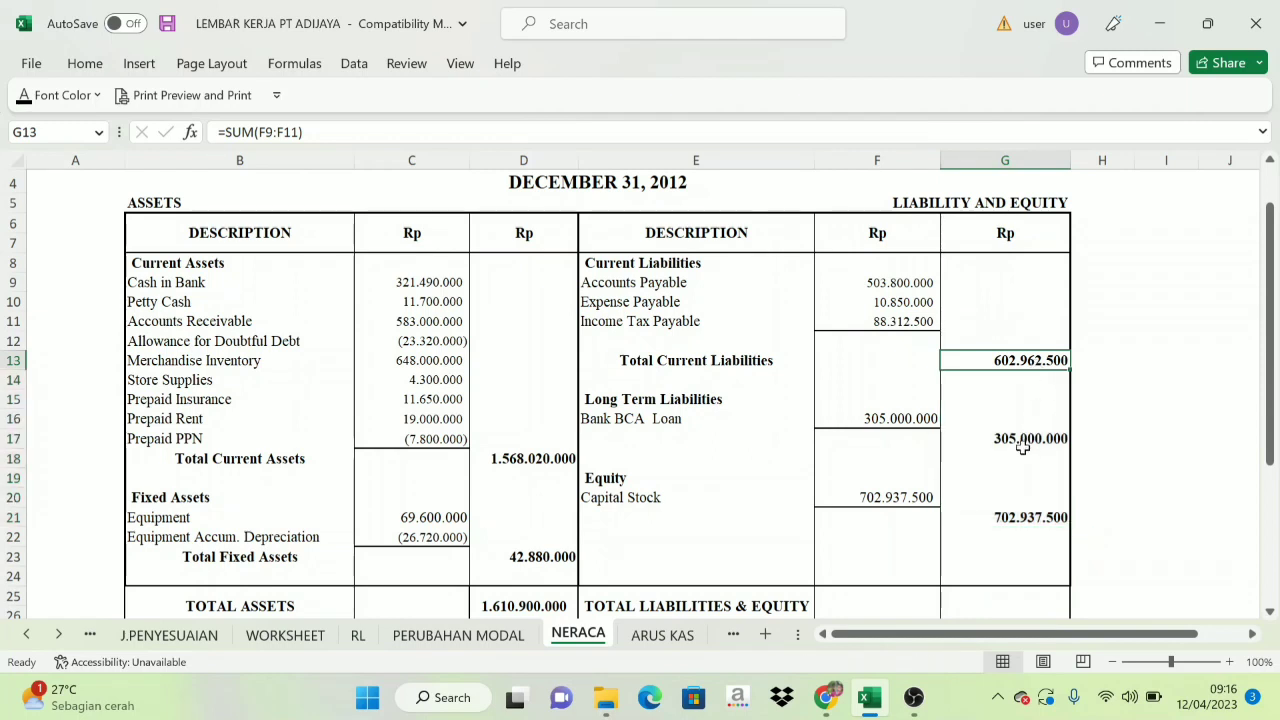
{"action": "left_click", "coordinate": [1024, 440]}
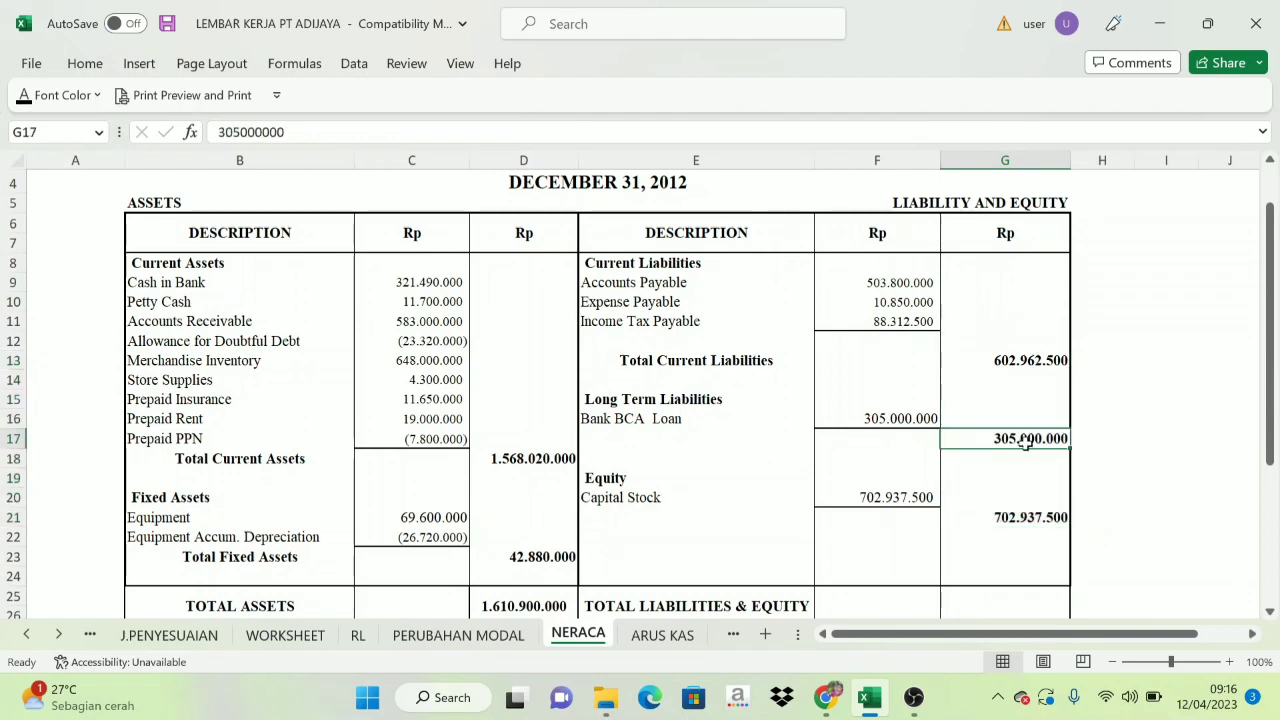
{"action": "left_click", "coordinate": [1030, 520]}
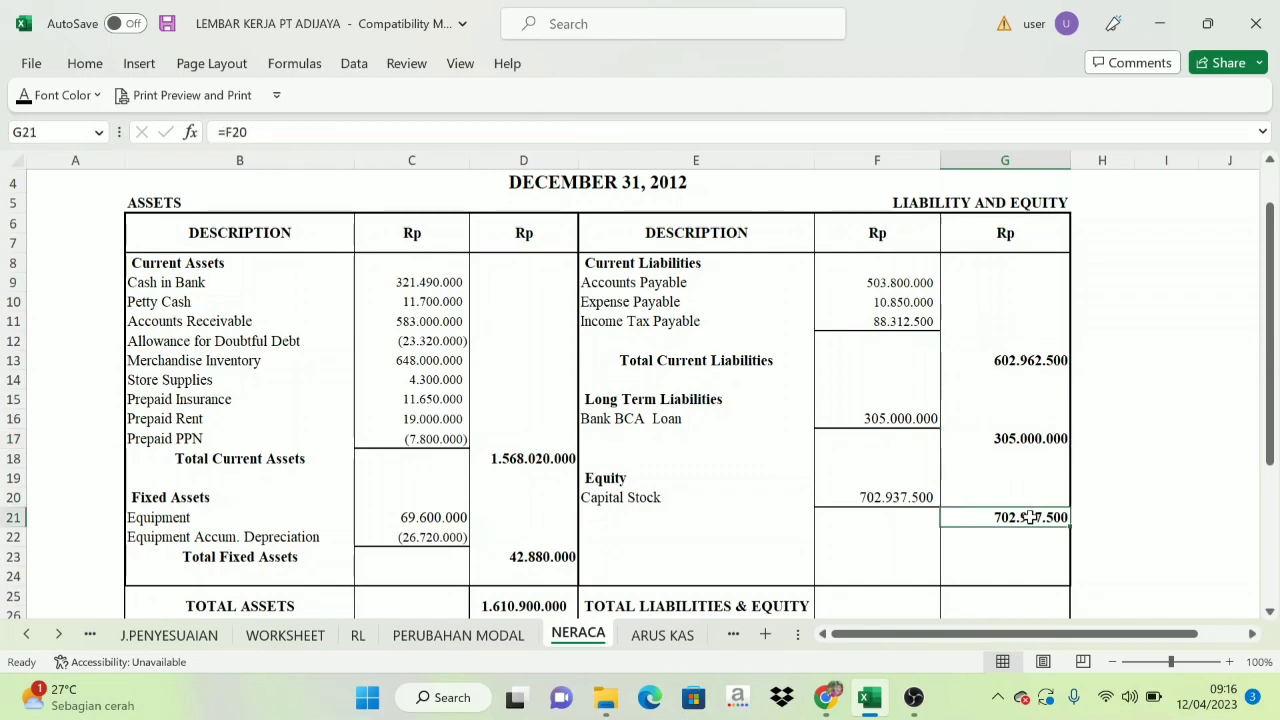
{"action": "scroll", "coordinate": [1010, 530], "scroll_direction": "down", "scroll_amount": 2}
{"action": "left_click", "coordinate": [1020, 484]}
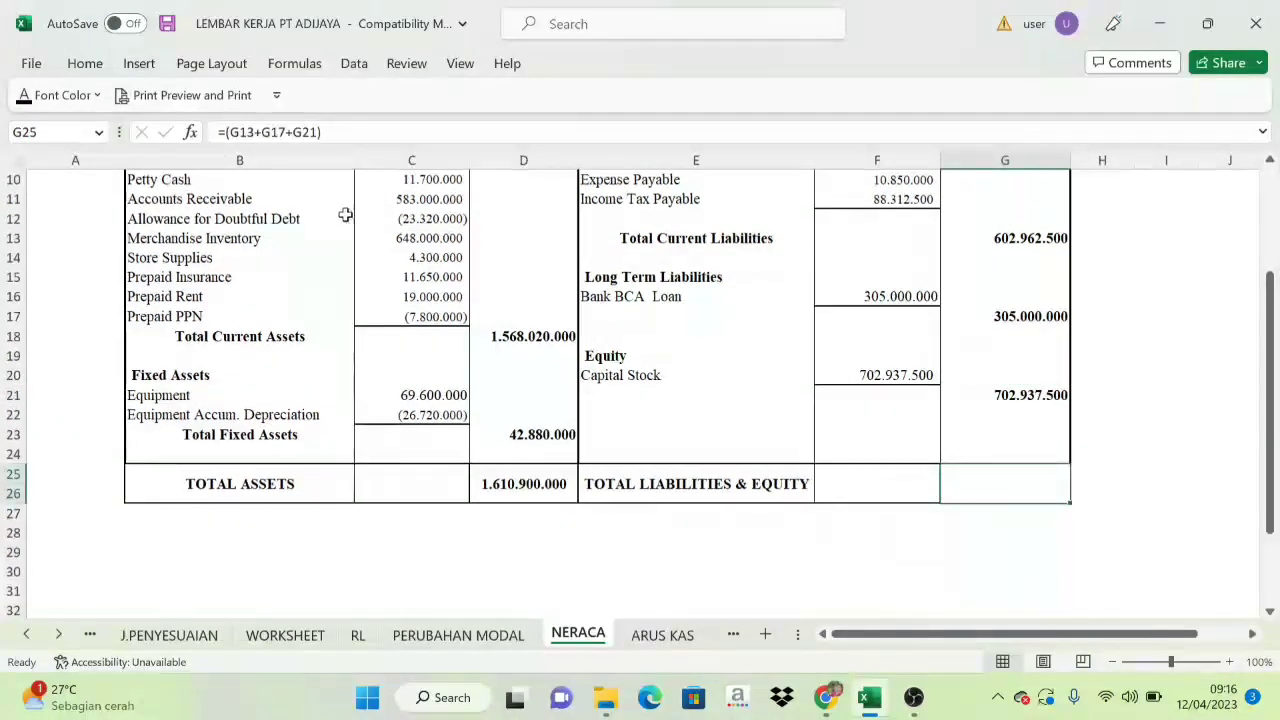
{"action": "left_click", "coordinate": [28, 98]}
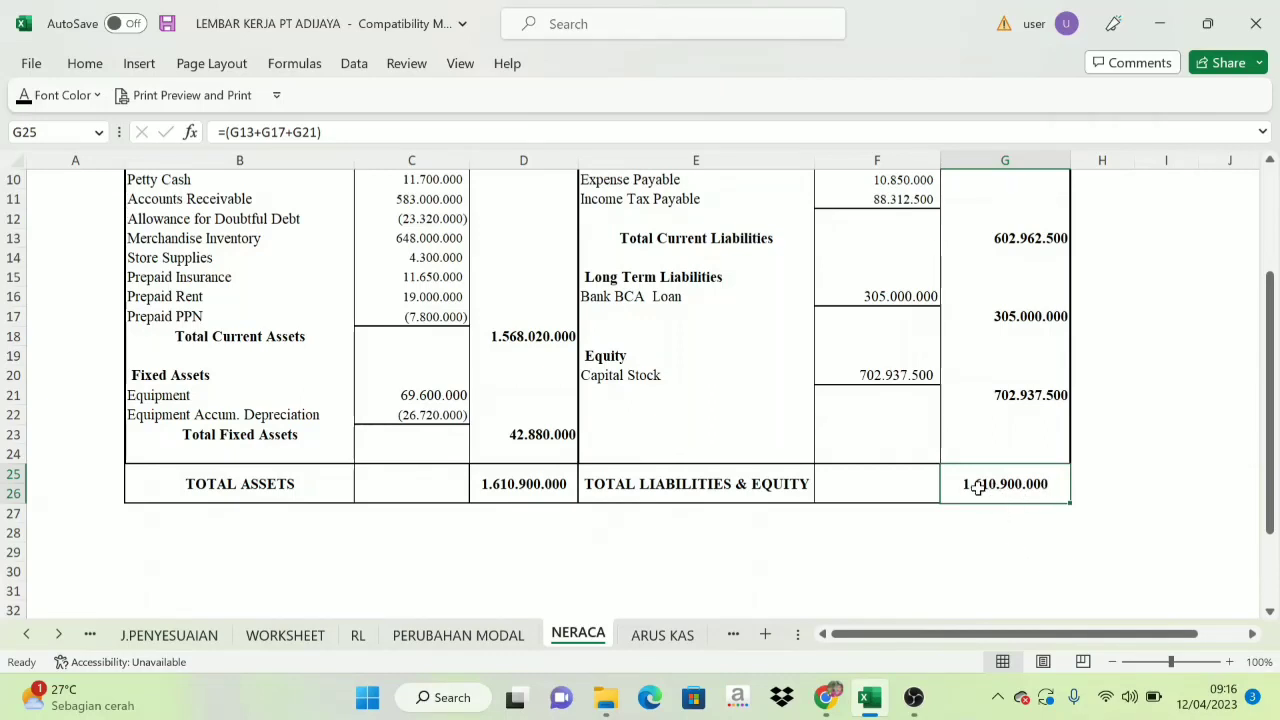
Compare total assets in D25 with total liabilities and equity in G25, and review the whole NERACA balance sheet.
{"action": "left_click", "coordinate": [517, 484]}
{"action": "left_click", "coordinate": [960, 483]}
{"action": "left_click", "coordinate": [411, 454]}
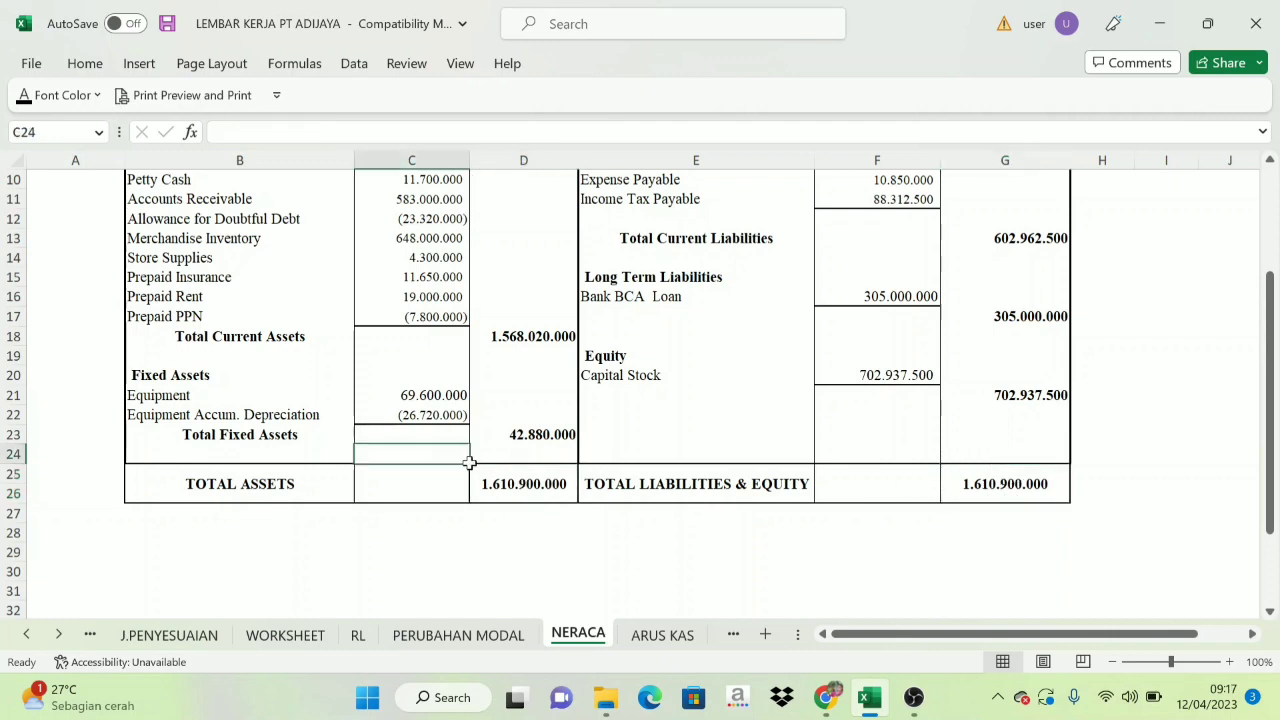
{"action": "left_click", "coordinate": [490, 483]}
{"action": "scroll", "coordinate": [1040, 485], "scroll_direction": "up", "scroll_amount": 3}
{"action": "scroll", "coordinate": [1036, 500], "scroll_direction": "down", "scroll_amount": 2}
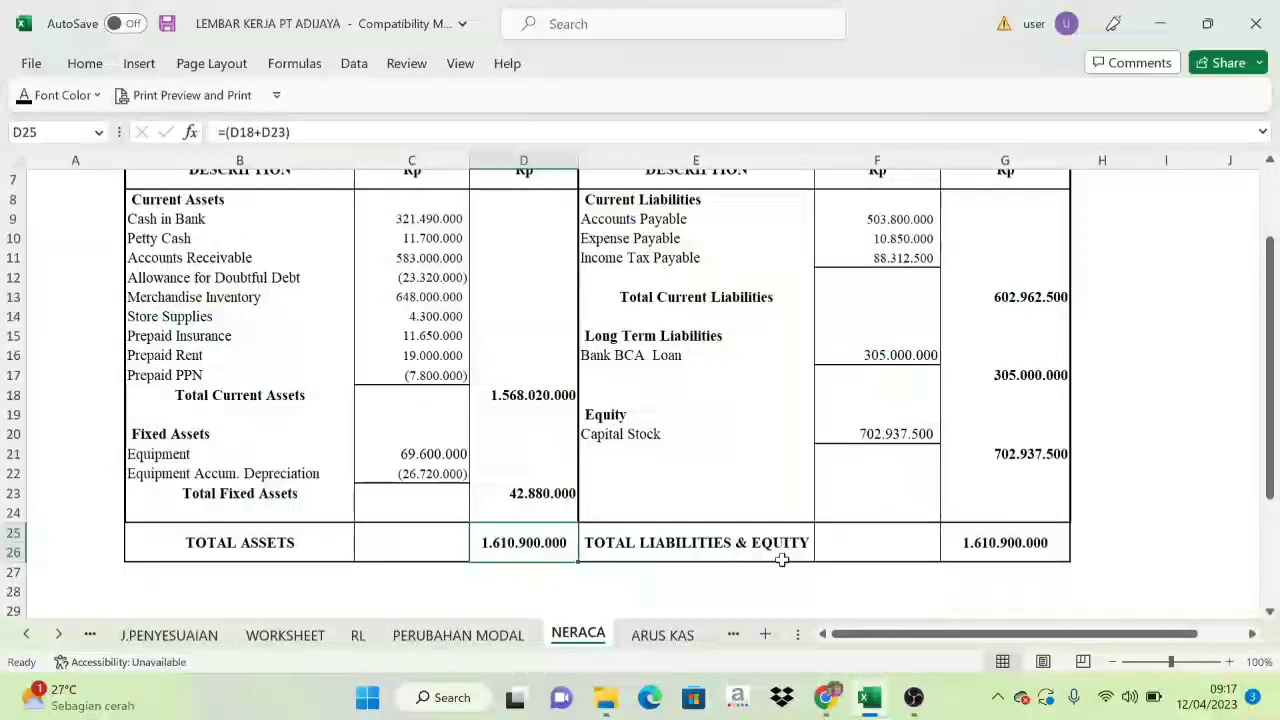
{"action": "left_click", "coordinate": [962, 545]}
{"action": "scroll", "coordinate": [657, 436], "scroll_direction": "up", "scroll_amount": 2}
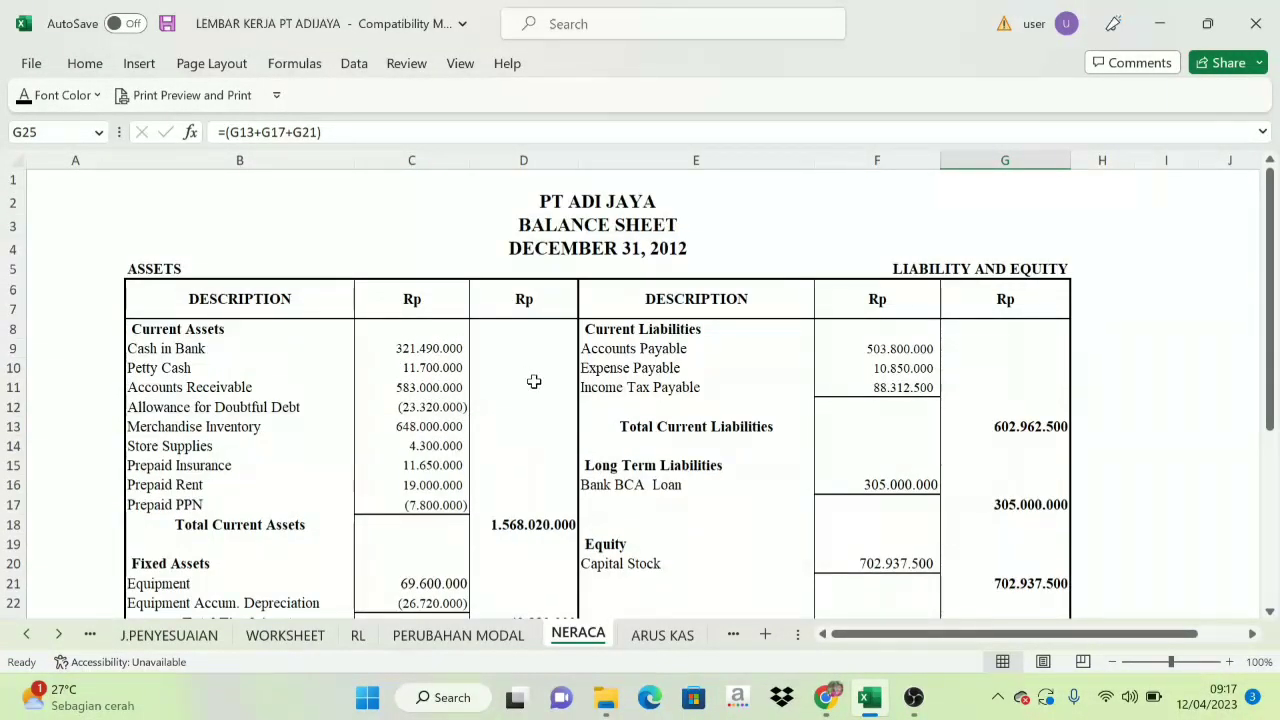